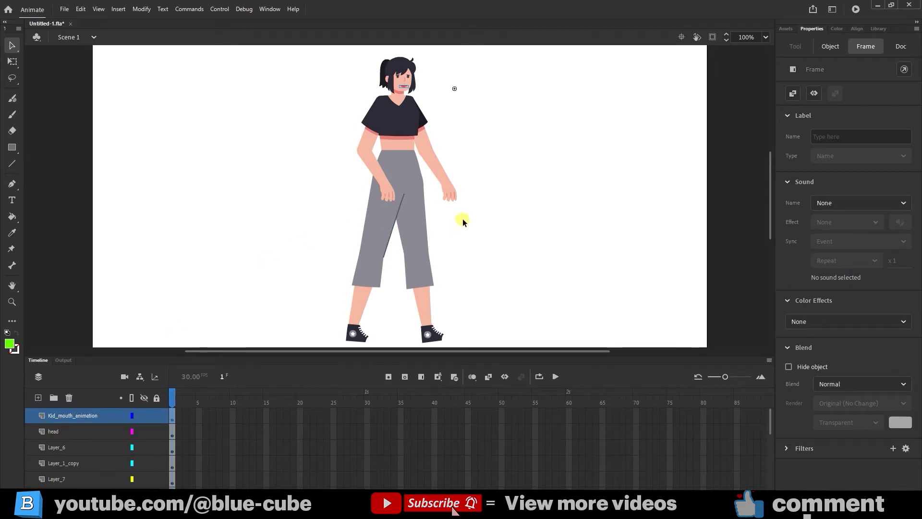
# Step: Select the hand, then the upper arm, and dismiss the arm's context menu unchanged
pyautogui.click(451, 195)
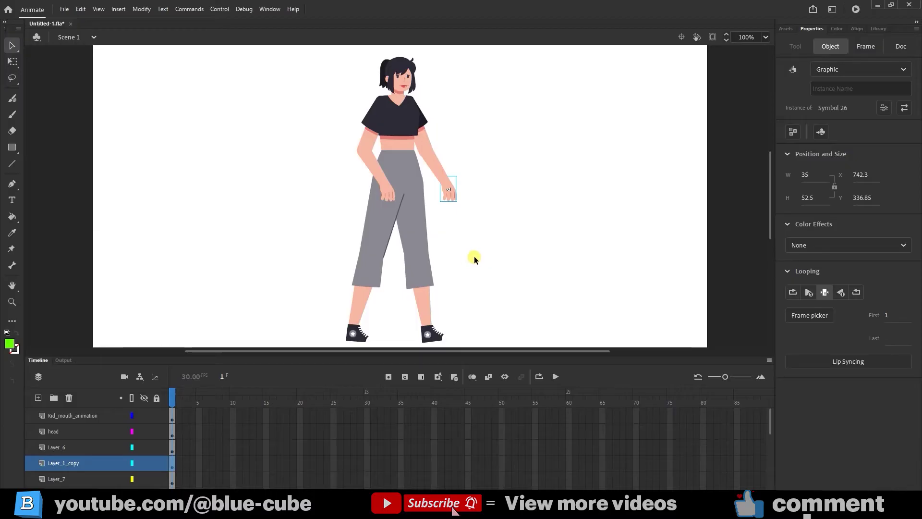
pyautogui.scroll(-3, 474, 255)
pyautogui.scroll(3, 475, 255)
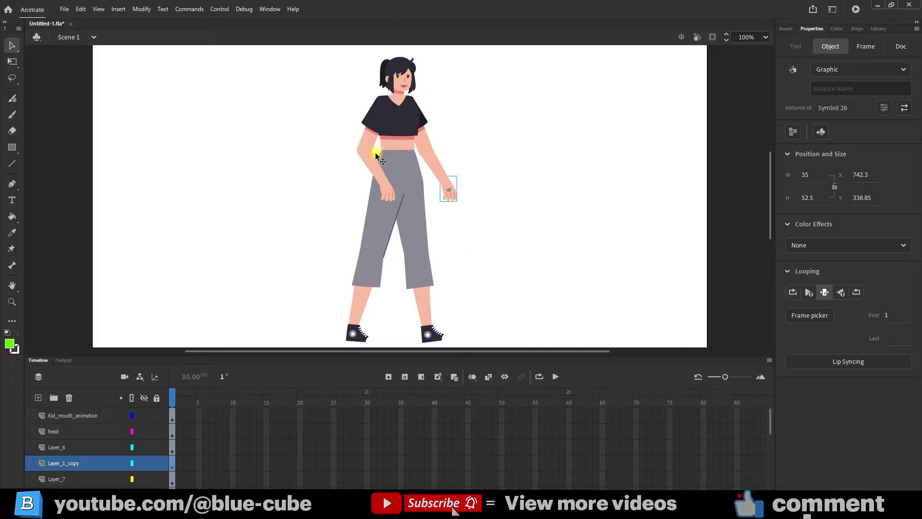
pyautogui.click(373, 168)
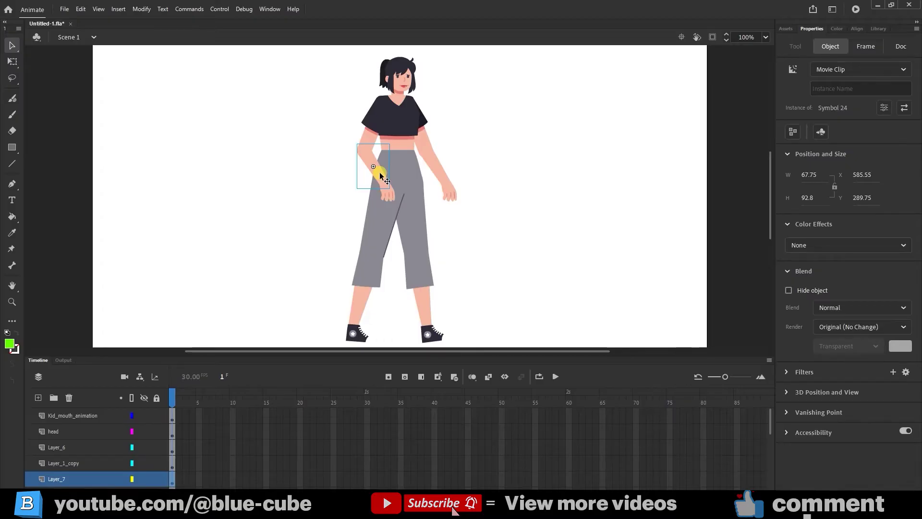
pyautogui.rightClick(379, 173)
pyautogui.moveTo(402, 265)
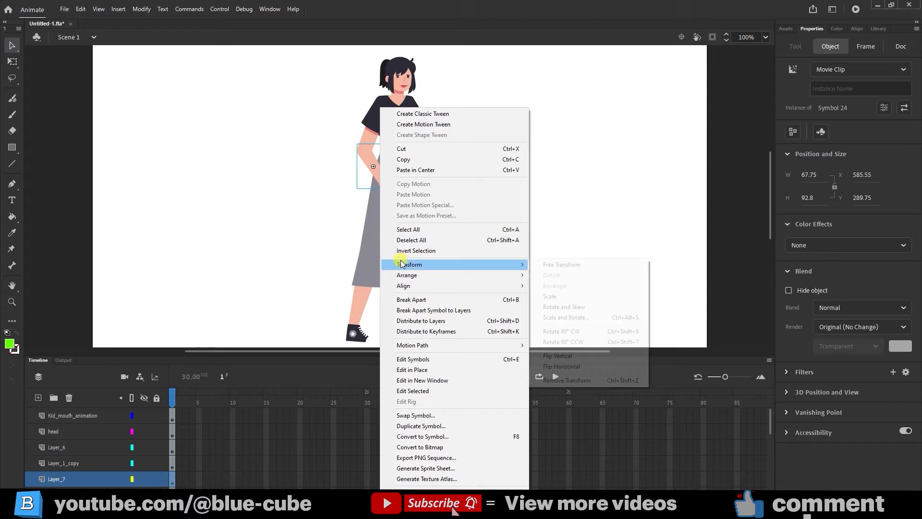
pyautogui.click(295, 188)
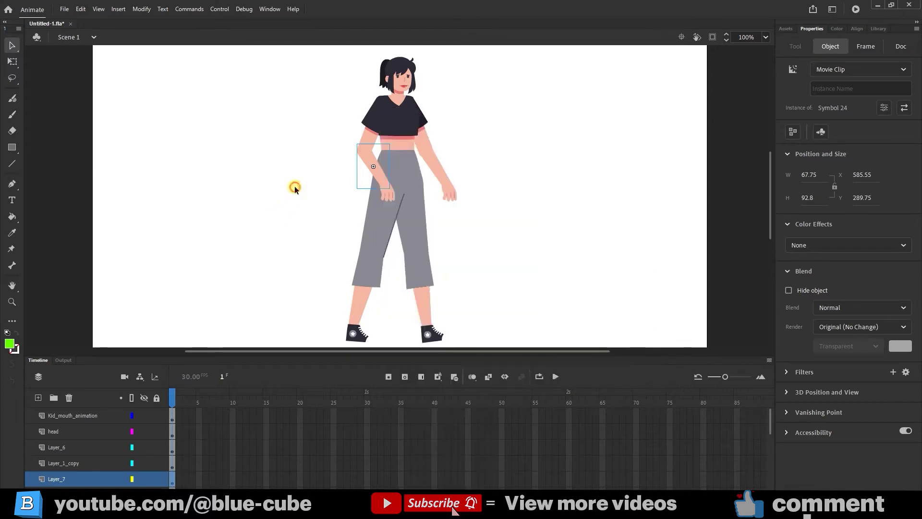
# Step: Browse the Library, previewing several symbols and ending on the lips
pyautogui.click(878, 28)
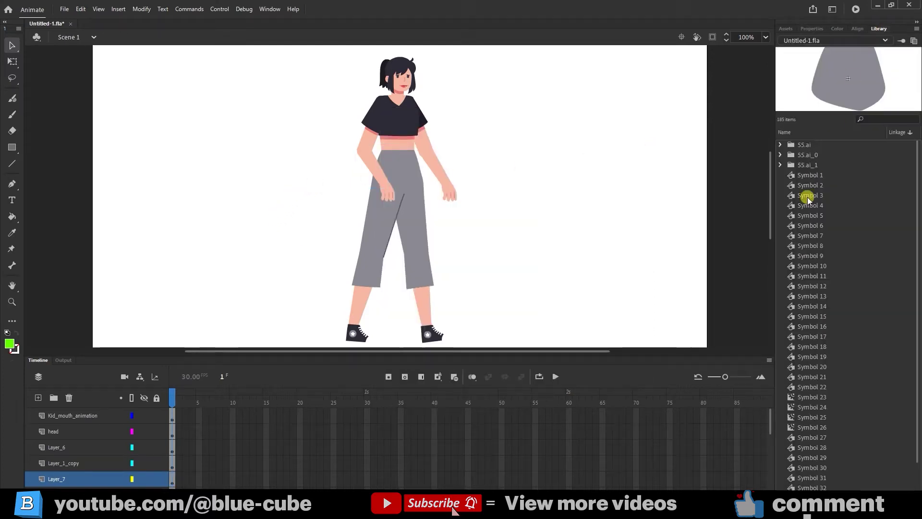
pyautogui.click(812, 215)
pyautogui.click(799, 293)
pyautogui.click(814, 267)
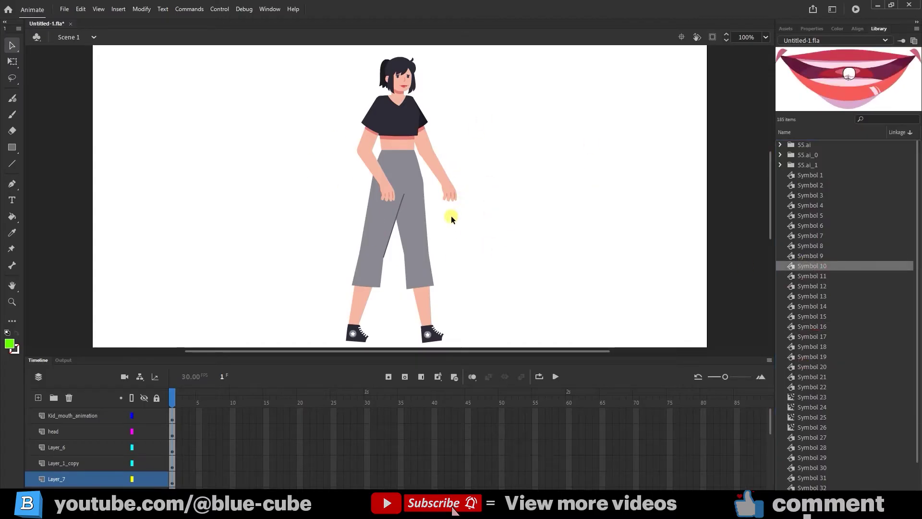
# Step: Select the Layer_6 forearm and cancel the Convert to Symbol (F8) dialog
pyautogui.click(435, 165)
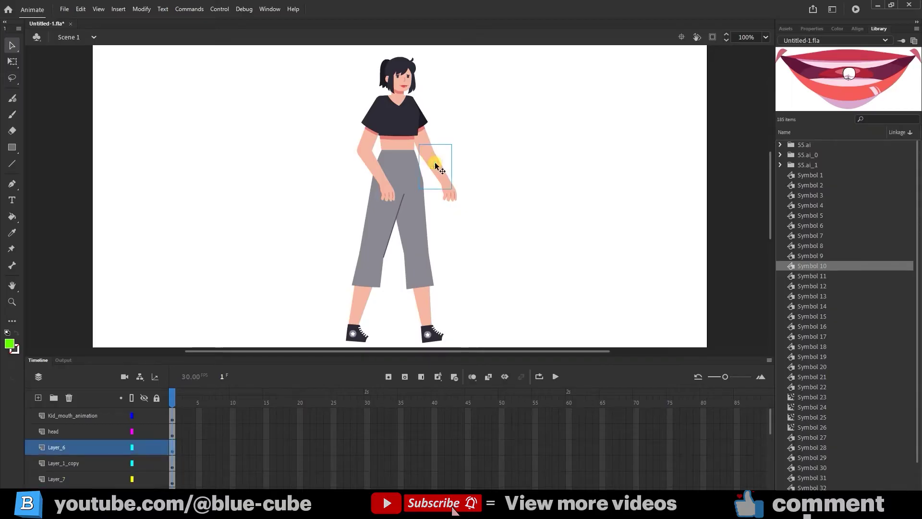
pyautogui.press('F8')
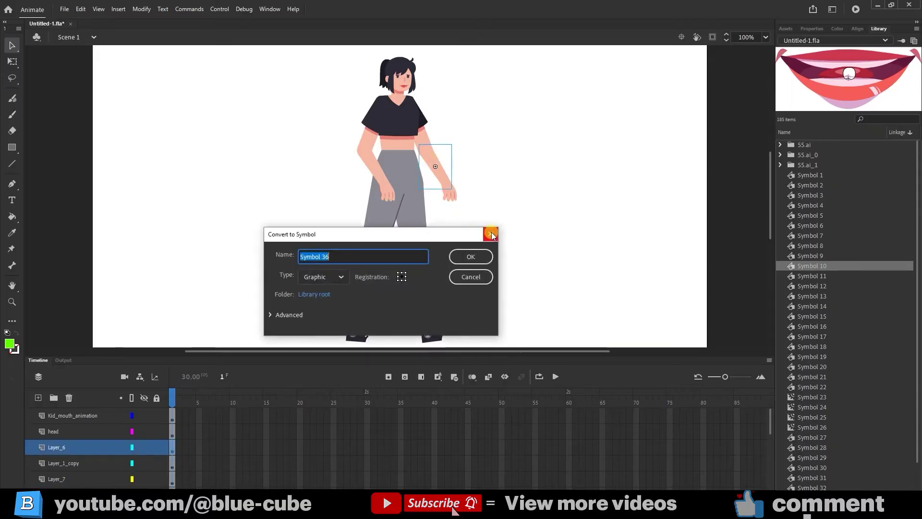
pyautogui.click(491, 233)
pyautogui.click(468, 223)
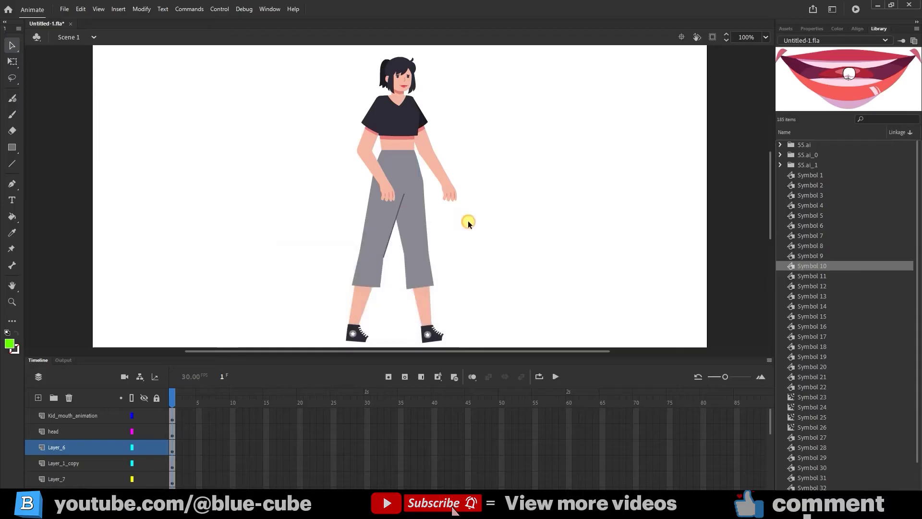
# Step: Select the lower pant leg with Free Transform and switch every layer to outline view
pyautogui.click(12, 61)
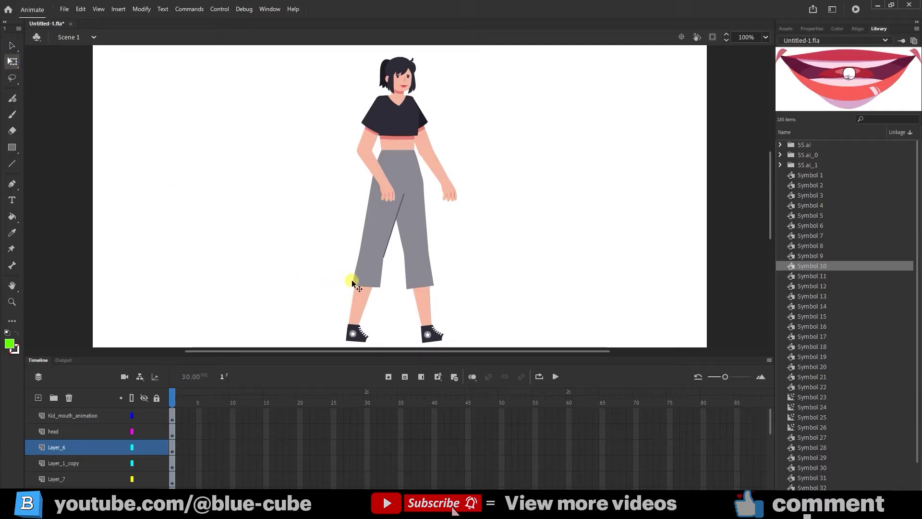
pyautogui.click(371, 271)
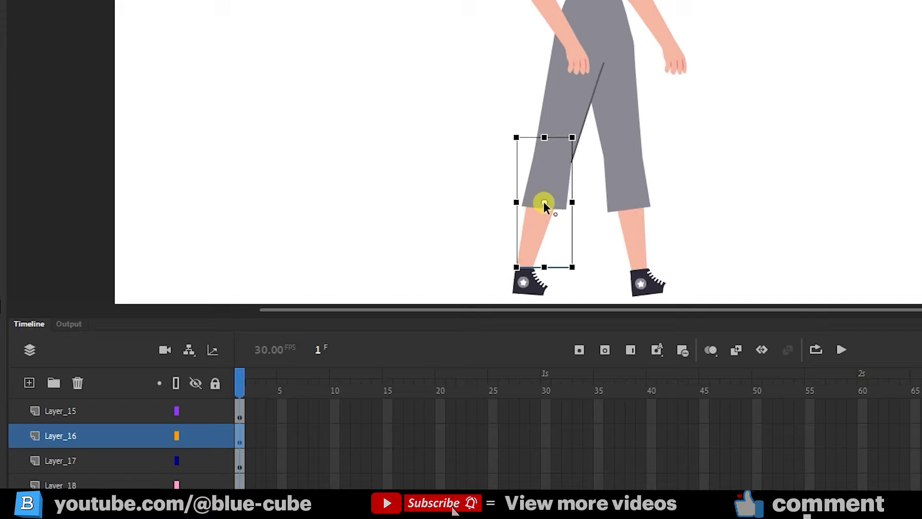
pyautogui.click(177, 383)
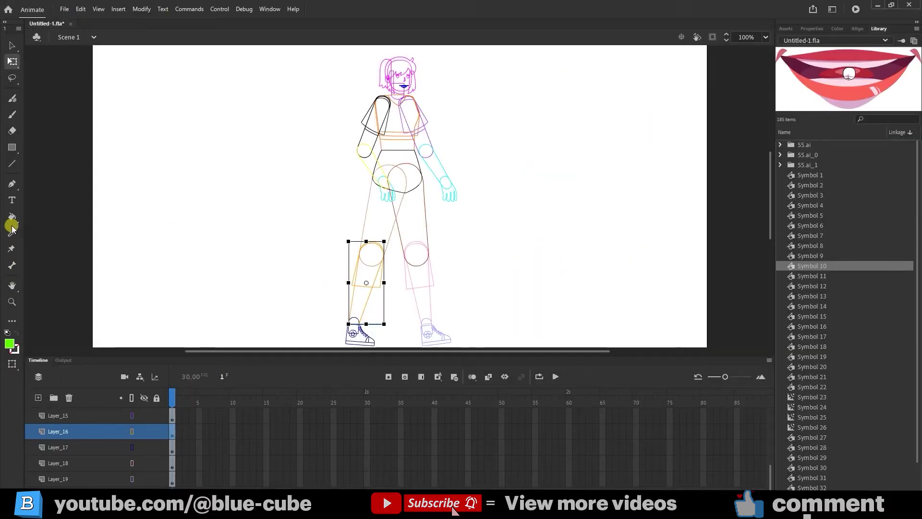
# Step: Zoom into the legs and move the left lower leg's pivot up to the knee
pyautogui.click(12, 303)
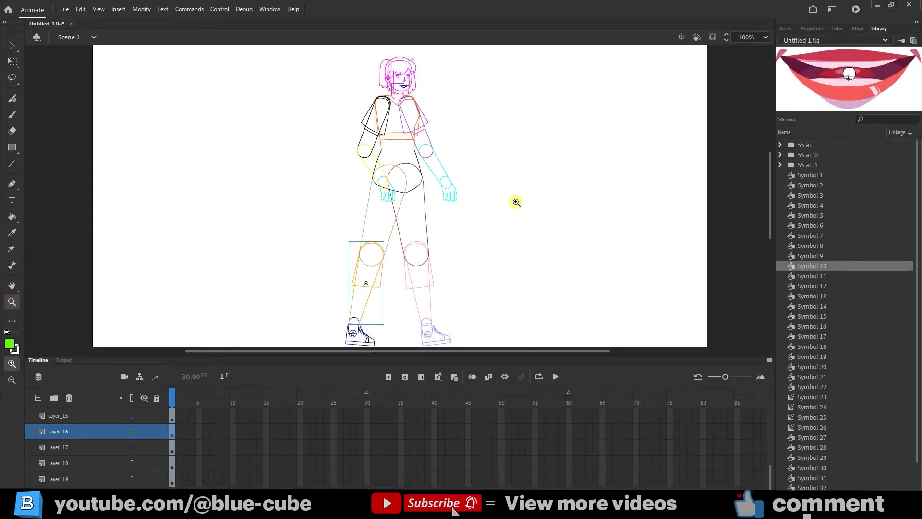
pyautogui.moveTo(517, 202); pyautogui.dragTo(286, 366)
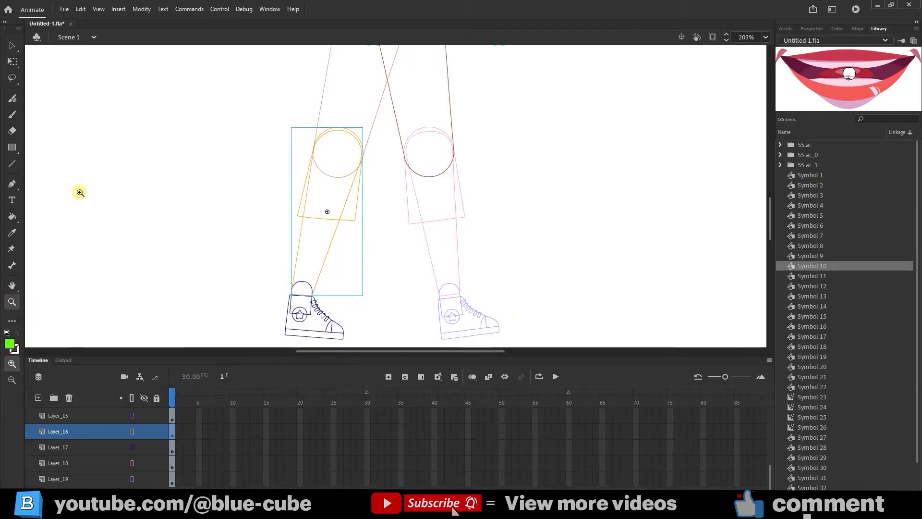
pyautogui.click(12, 61)
pyautogui.moveTo(262, 243); pyautogui.dragTo(336, 265)
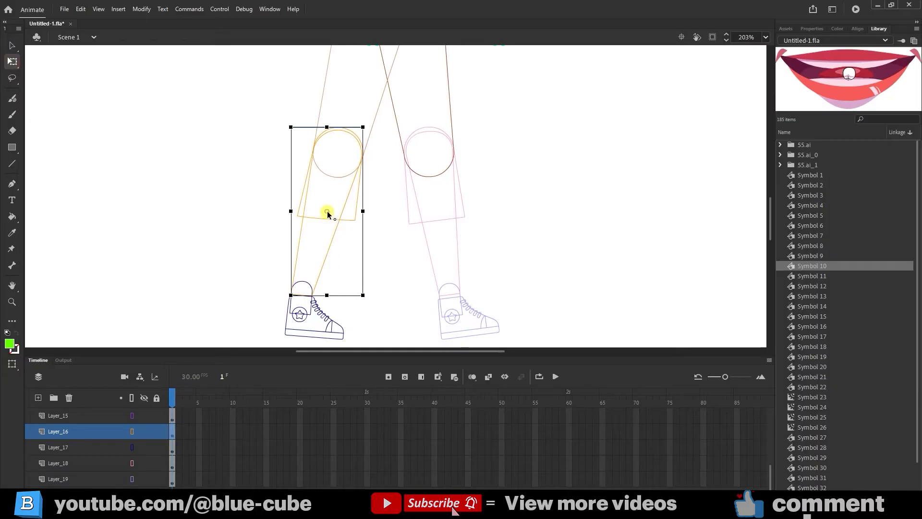
pyautogui.moveTo(327, 212); pyautogui.dragTo(337, 188)
pyautogui.moveTo(338, 153); pyautogui.dragTo(338, 153)
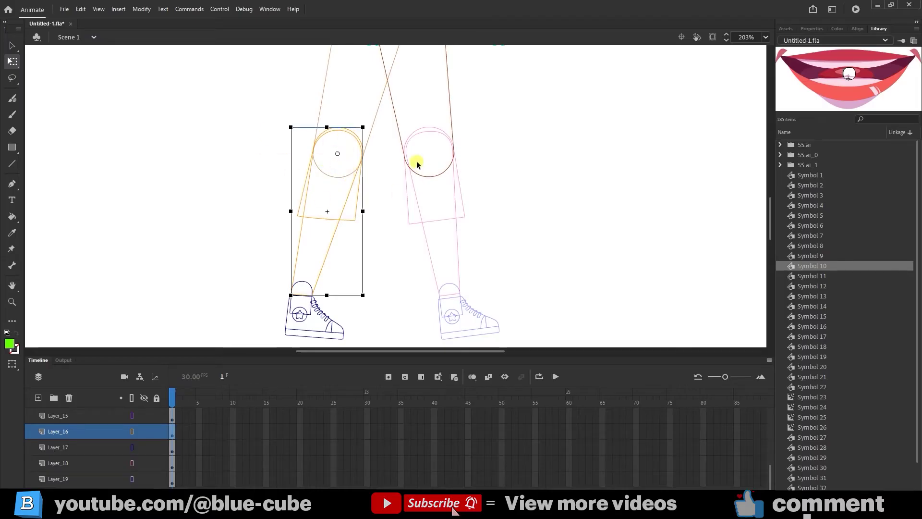
pyautogui.click(305, 329)
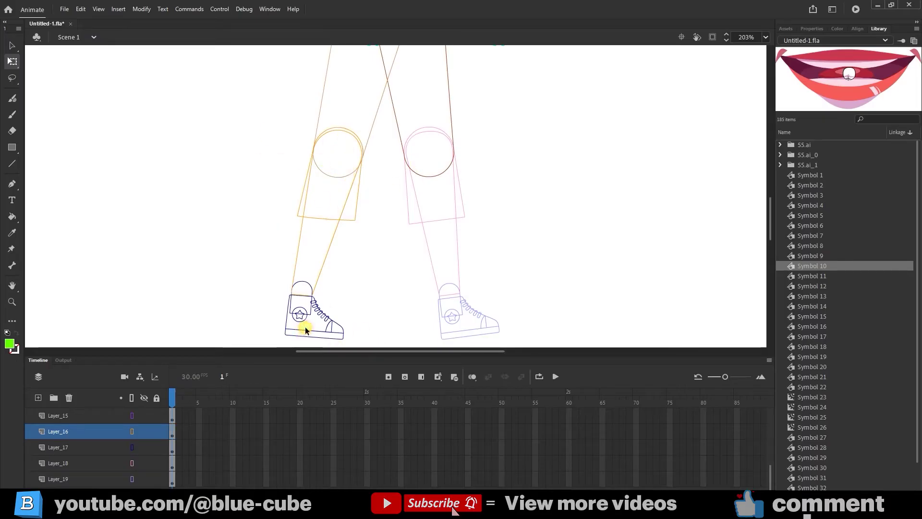
# Step: Move the left shoe's pivot to the ankle, then select the right shoe and lower leg
pyautogui.moveTo(321, 342); pyautogui.dragTo(360, 305)
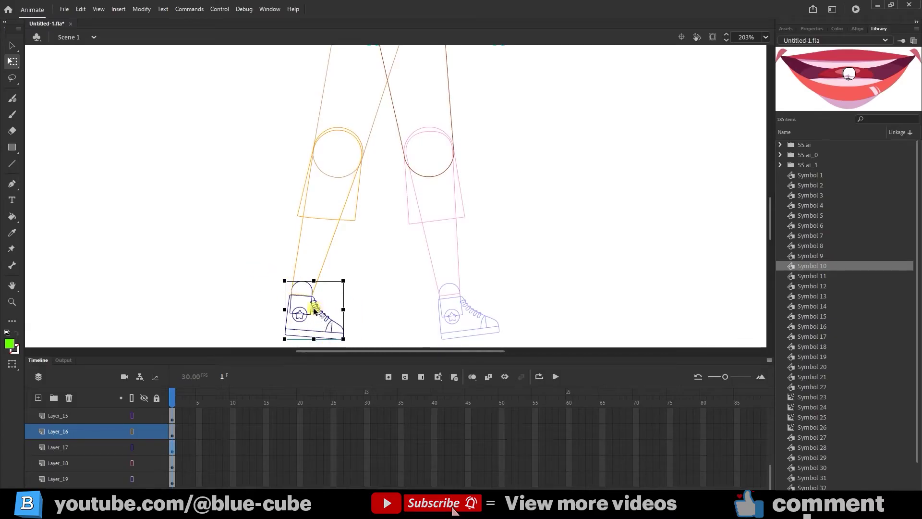
pyautogui.moveTo(314, 314); pyautogui.dragTo(303, 294)
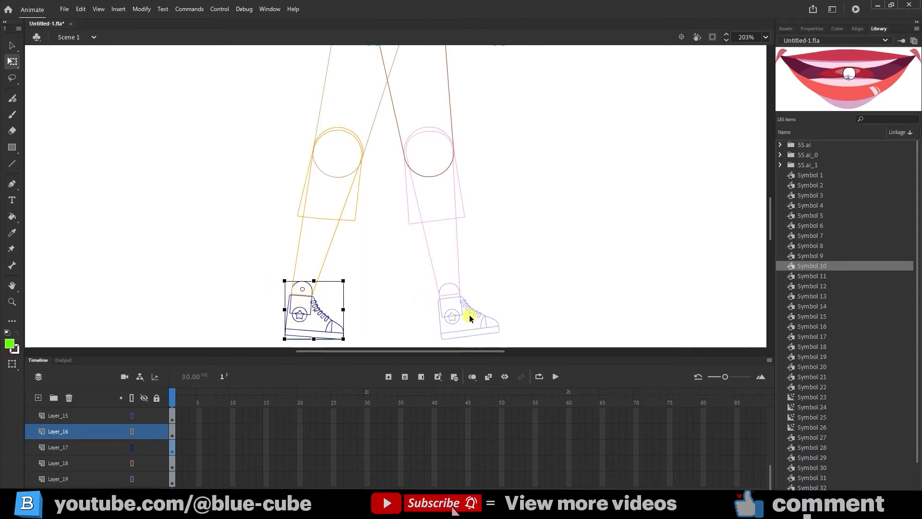
pyautogui.moveTo(523, 302); pyautogui.dragTo(480, 325)
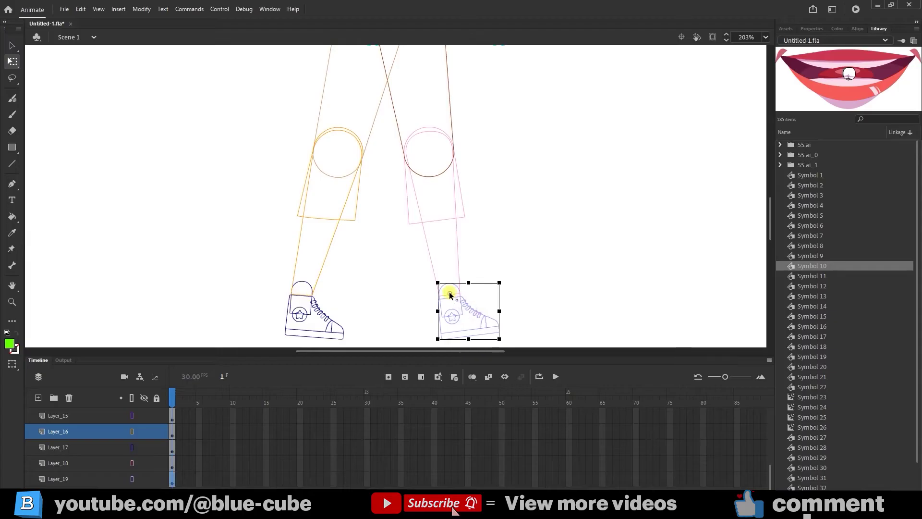
pyautogui.click(443, 191)
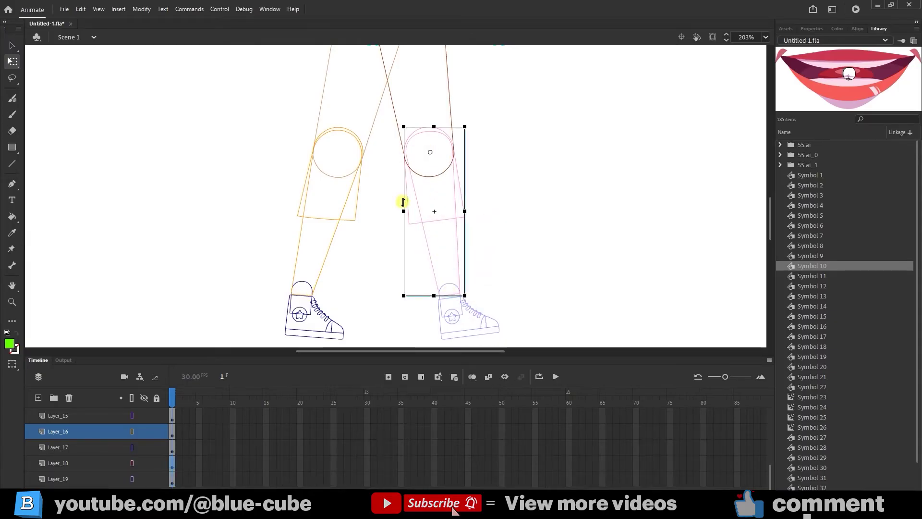
# Step: Move the Layer_13 leg's pivot up to the hip joint
pyautogui.scroll(4, 386, 235)
pyautogui.moveTo(477, 247); pyautogui.dragTo(412, 178)
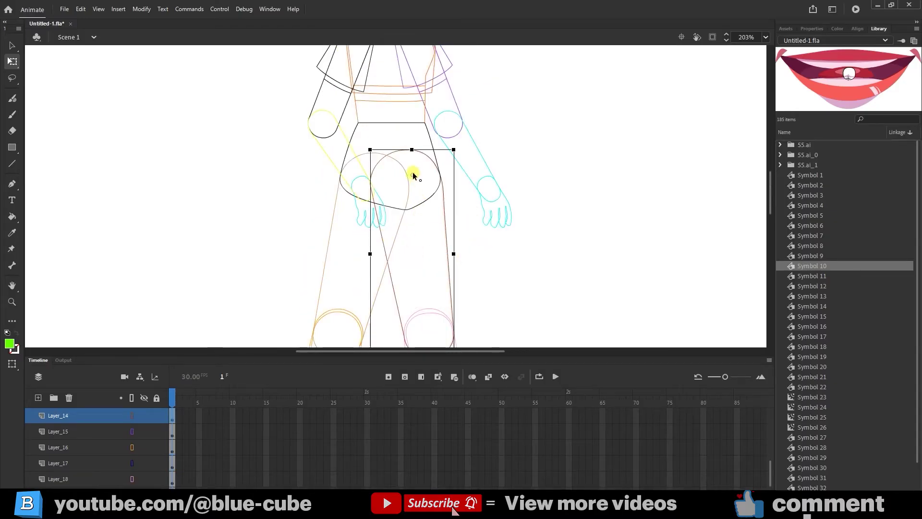
pyautogui.click(339, 255)
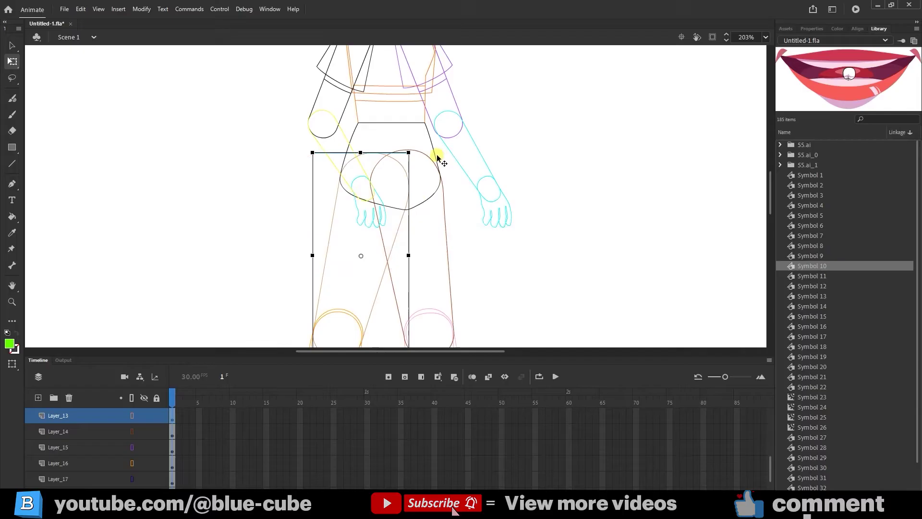
pyautogui.moveTo(359, 257); pyautogui.dragTo(376, 179)
# Step: Move the left hand's pivot up to the wrist and check the right hand
pyautogui.click(359, 215)
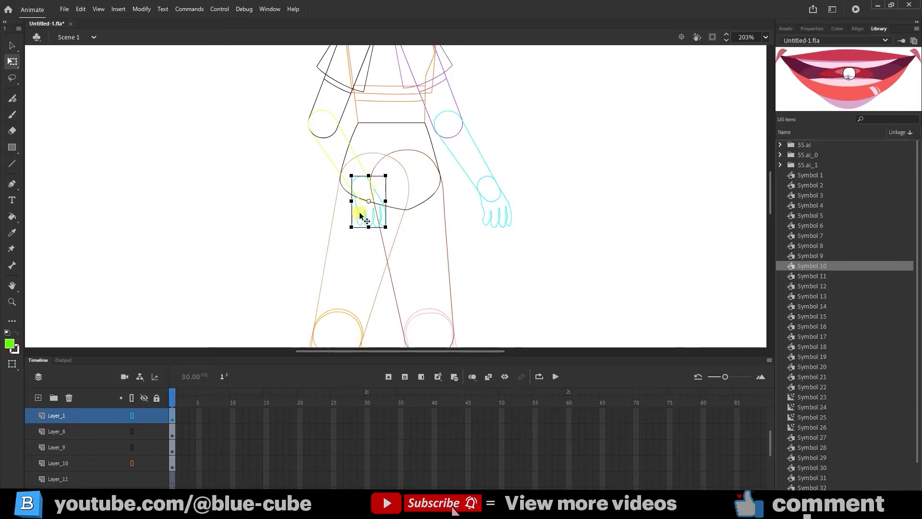
pyautogui.moveTo(369, 203); pyautogui.dragTo(364, 187)
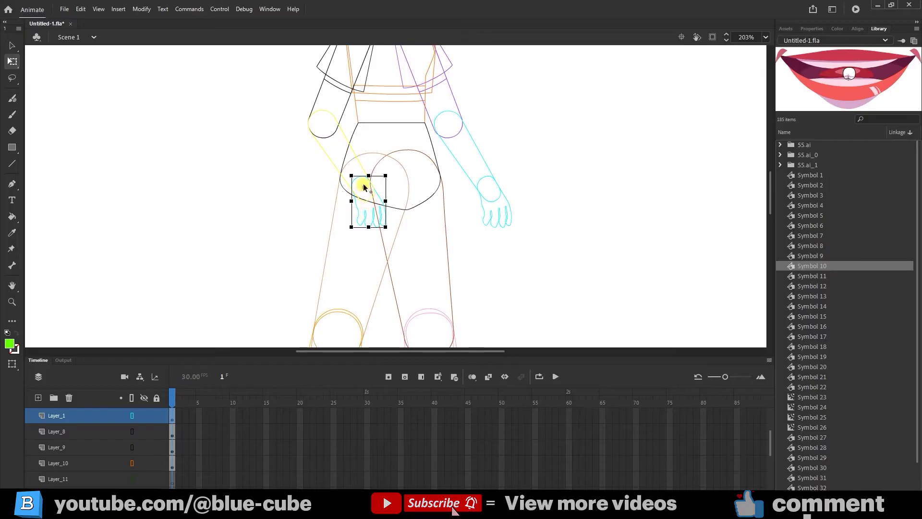
pyautogui.moveTo(539, 197); pyautogui.dragTo(490, 181)
pyautogui.click(507, 216)
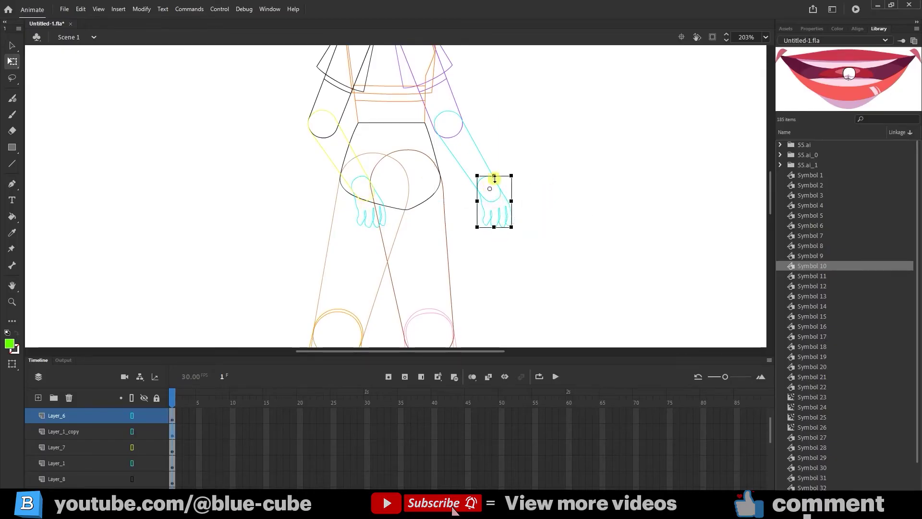
pyautogui.click(331, 161)
# Step: Move the yellow upper arm's pivot up to the shoulder
pyautogui.click(373, 199)
pyautogui.scroll(3, 375, 207)
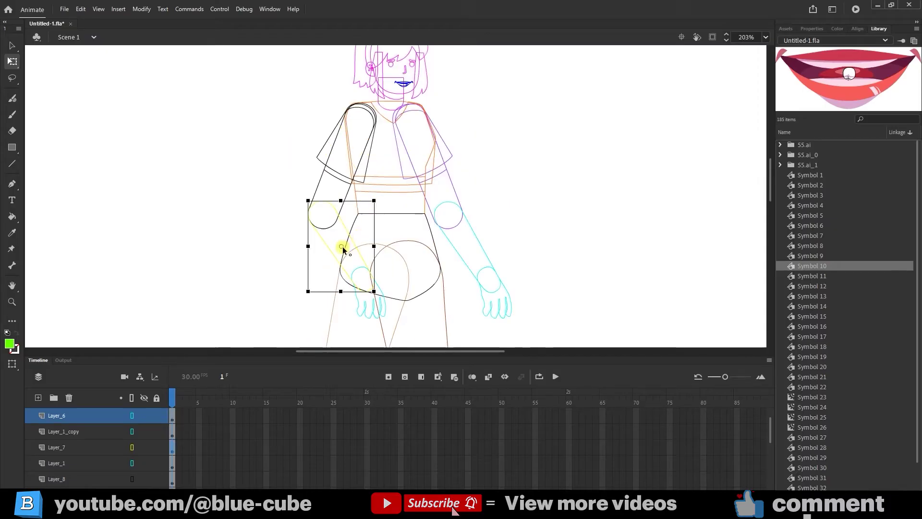
pyautogui.moveTo(329, 227); pyautogui.dragTo(323, 215)
# Step: Set the document's stage colour to a blue swatch
pyautogui.click(551, 204)
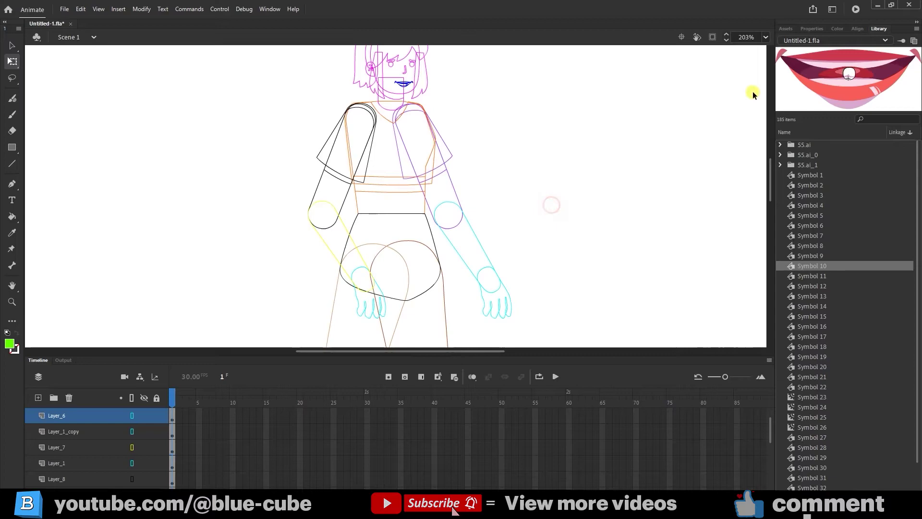
pyautogui.click(814, 28)
pyautogui.click(820, 211)
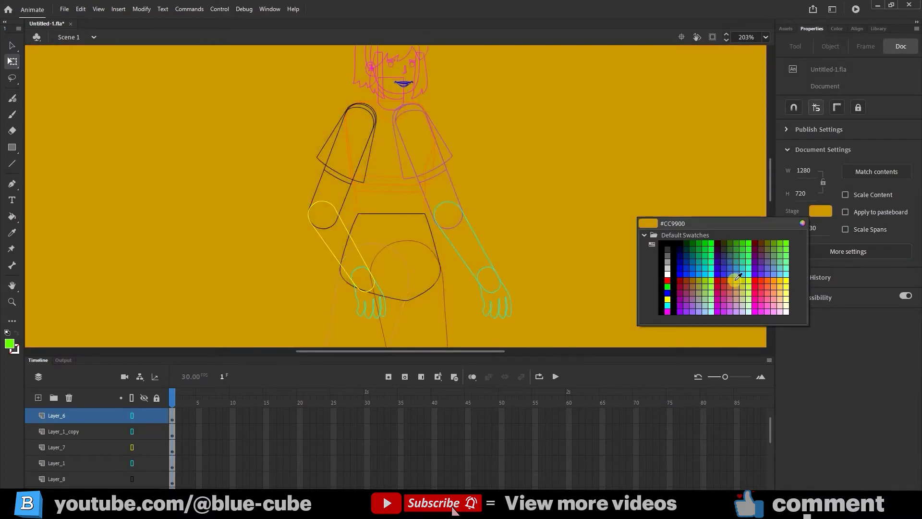
pyautogui.click(739, 270)
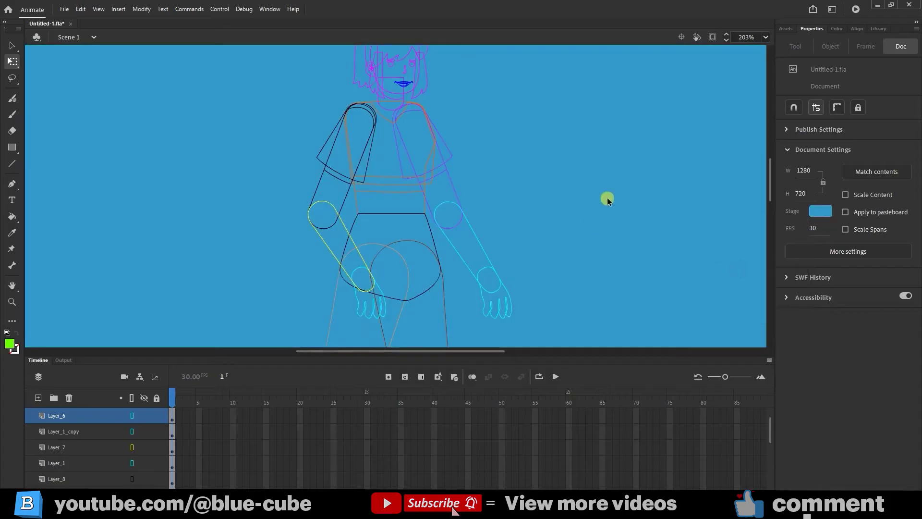
# Step: Select the yellow-green left arm and cyan right arm, then clear the selection
pyautogui.click(339, 251)
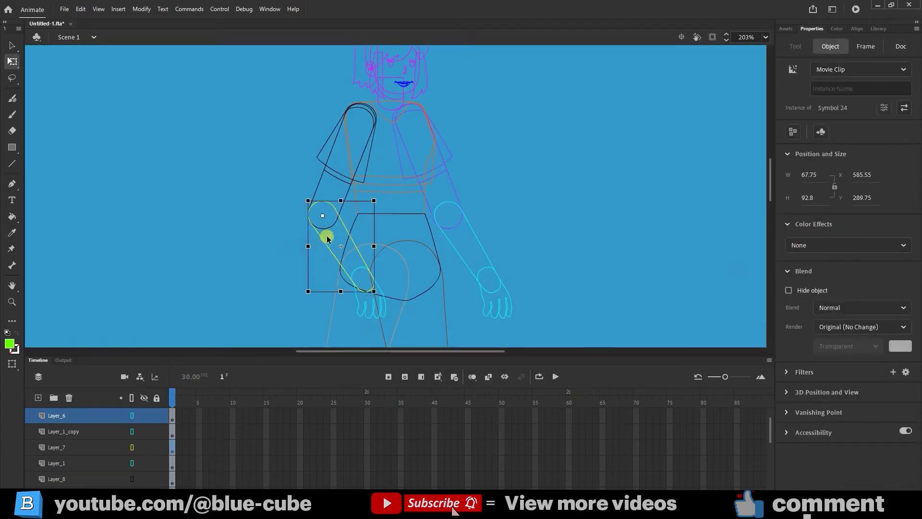
pyautogui.click(464, 252)
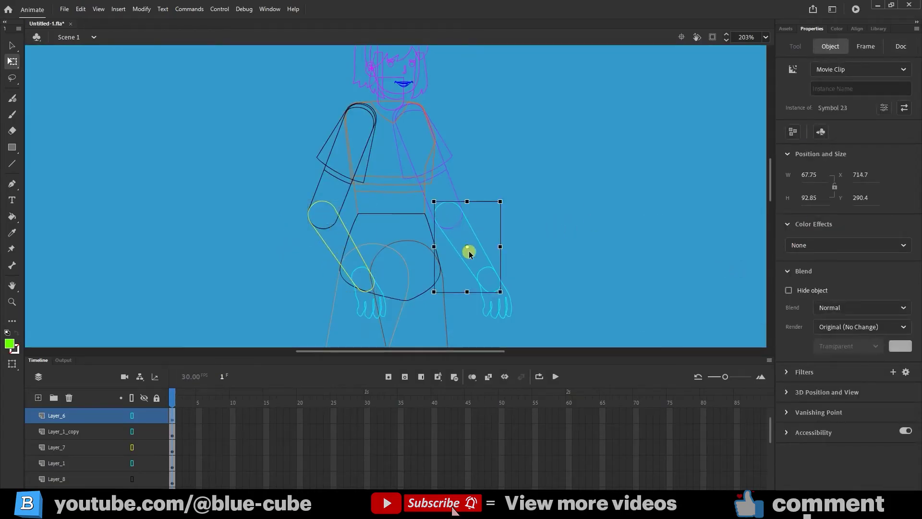
pyautogui.click(486, 174)
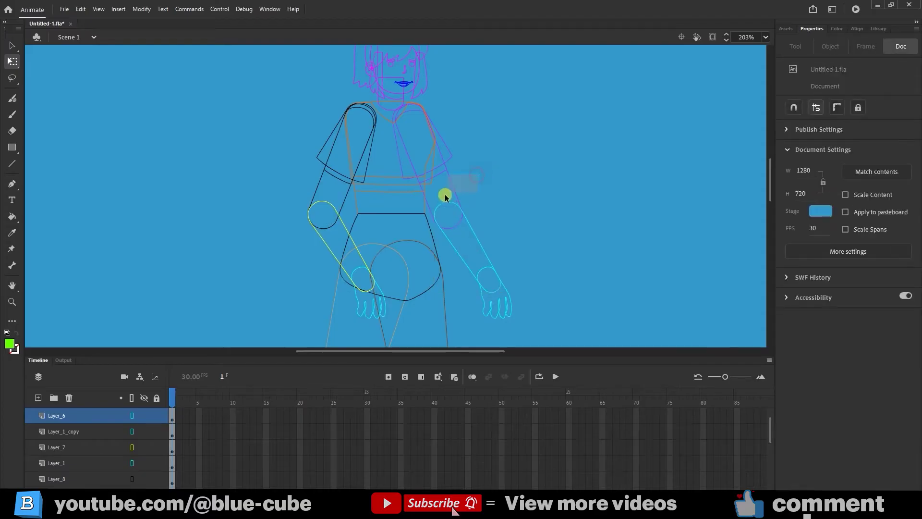
# Step: Move the torso's pivot up toward the neck
pyautogui.click(439, 192)
pyautogui.scroll(3, 435, 212)
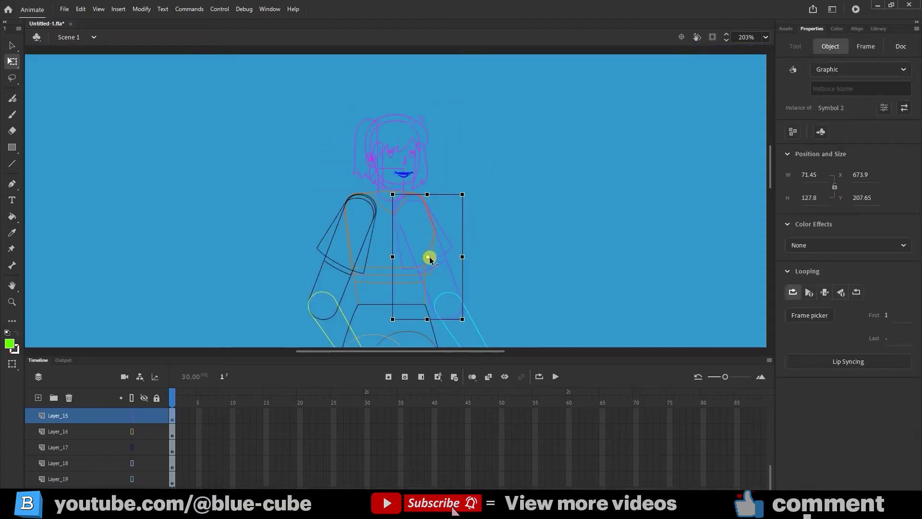
pyautogui.moveTo(428, 256); pyautogui.dragTo(413, 215)
# Step: Move the pelvis pivot up to its top edge
pyautogui.moveTo(285, 242); pyautogui.dragTo(326, 280)
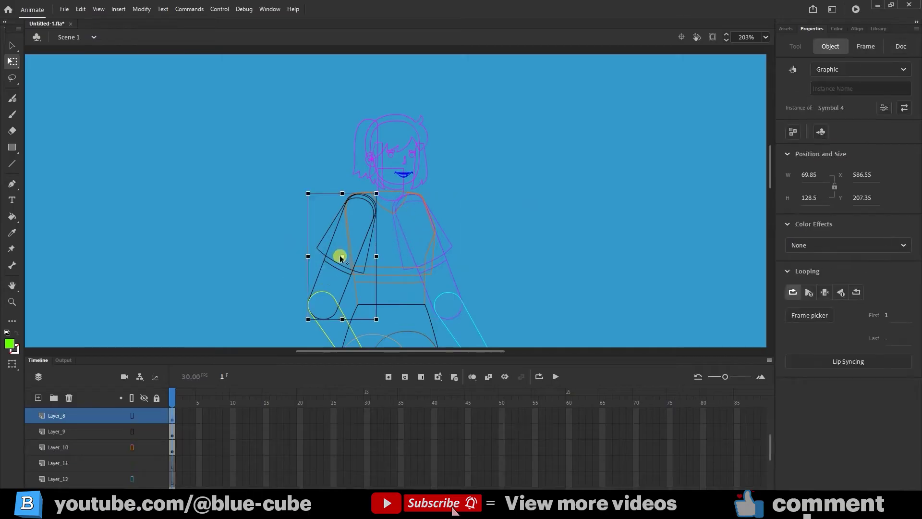
pyautogui.scroll(-3, 428, 215)
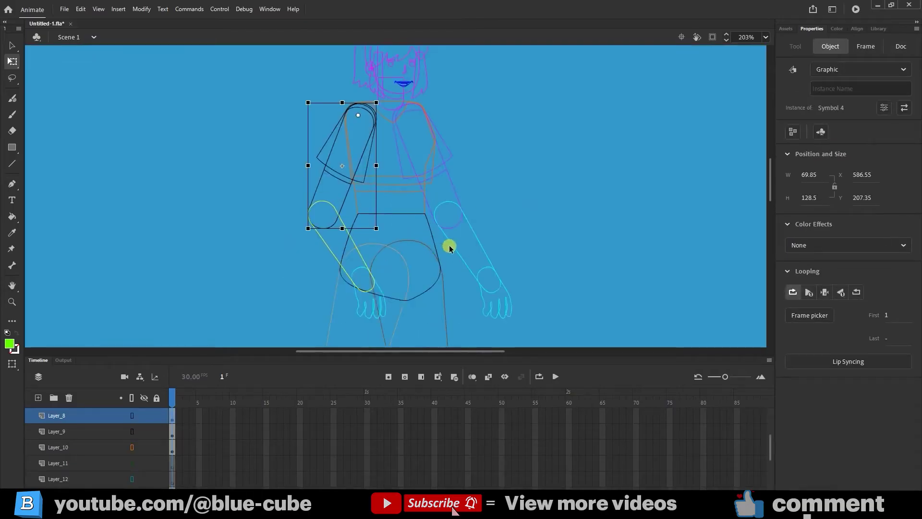
pyautogui.click(424, 242)
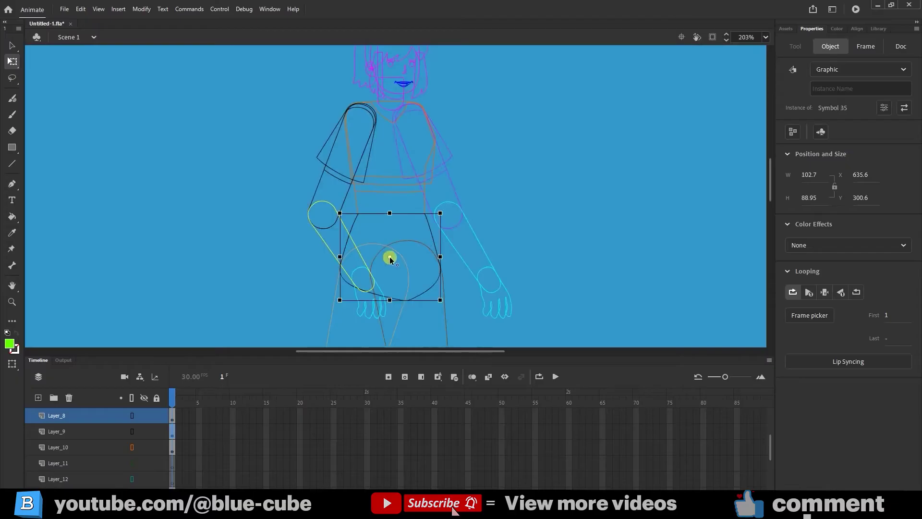
pyautogui.moveTo(389, 258); pyautogui.dragTo(390, 223)
# Step: Test the head's pivot with a rotation, then undo it
pyautogui.click(370, 205)
pyautogui.scroll(3, 389, 164)
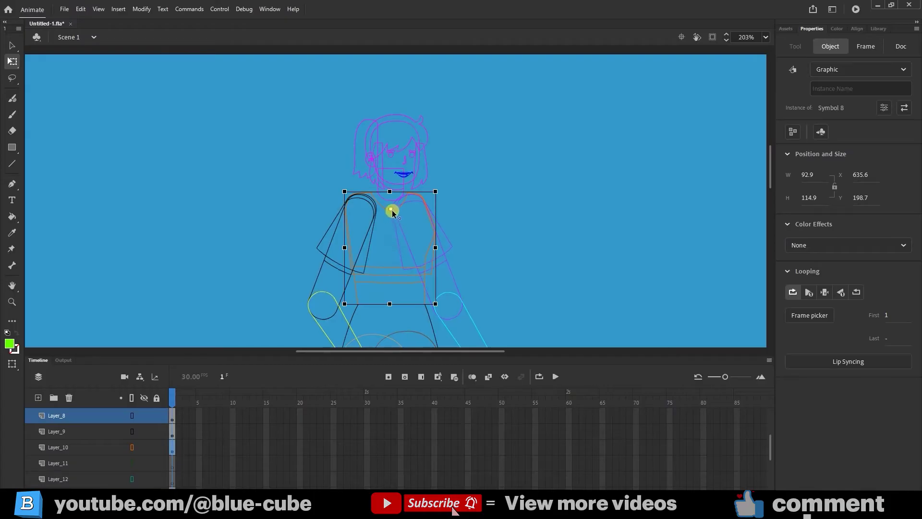
pyautogui.click(471, 98)
pyautogui.click(384, 148)
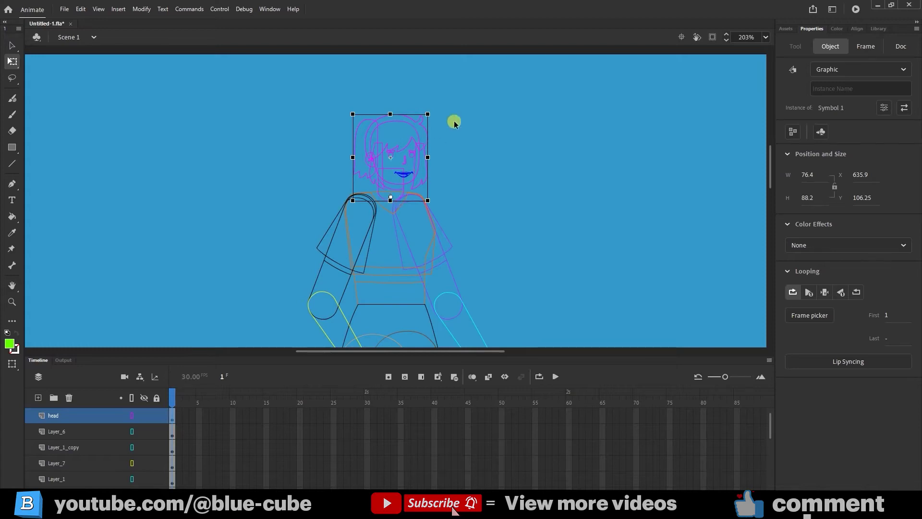
pyautogui.moveTo(426, 109); pyautogui.dragTo(509, 149)
pyautogui.hotkey('ctrl', 'z')
pyautogui.hotkey('ctrl', 'z')
pyautogui.hotkey('ctrl', 'z')
pyautogui.hotkey('ctrl', 'z')
pyautogui.hotkey('ctrl', 'z')
# Step: Reposition the left hand symbol's pivot point at the wrist
pyautogui.click(470, 315)
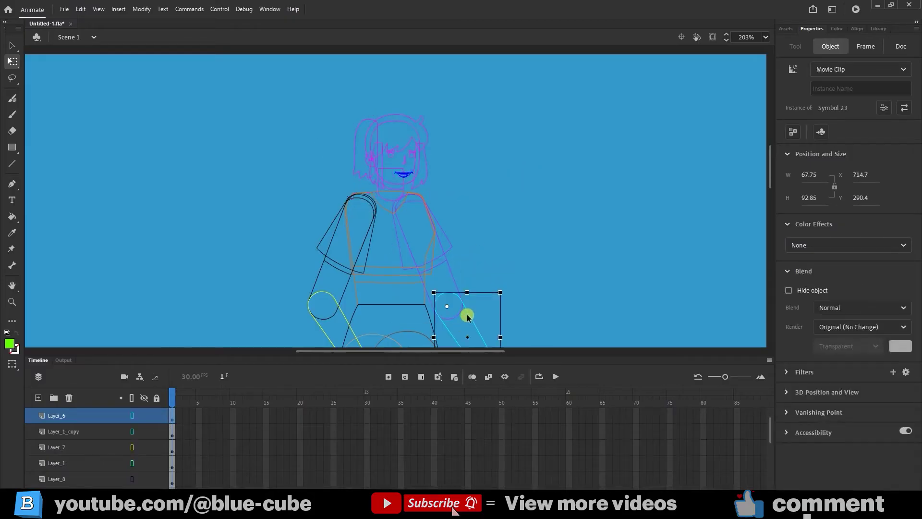
pyautogui.click(325, 259)
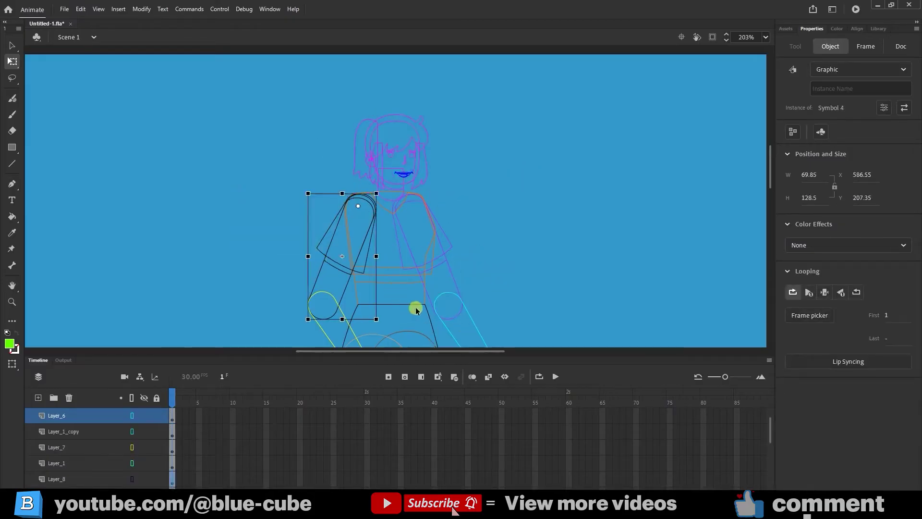
pyautogui.click(418, 244)
pyautogui.click(495, 217)
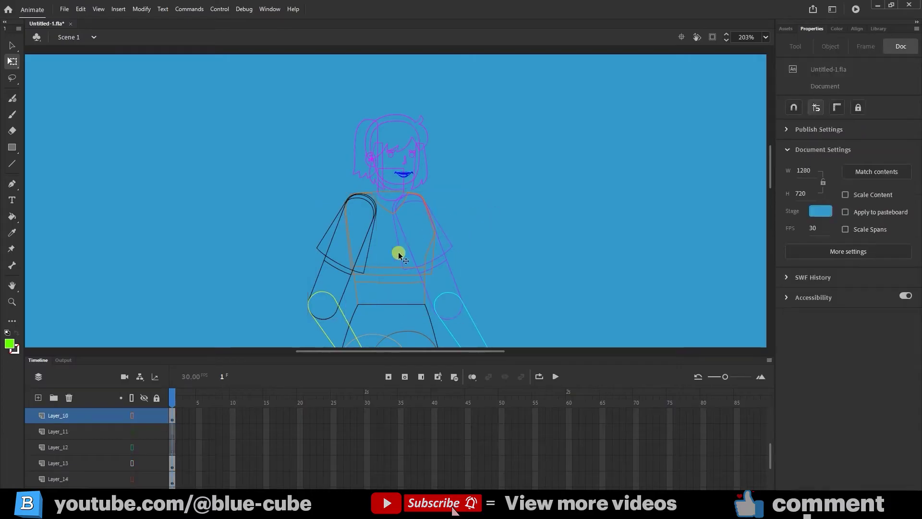
pyautogui.scroll(-5, 306, 245)
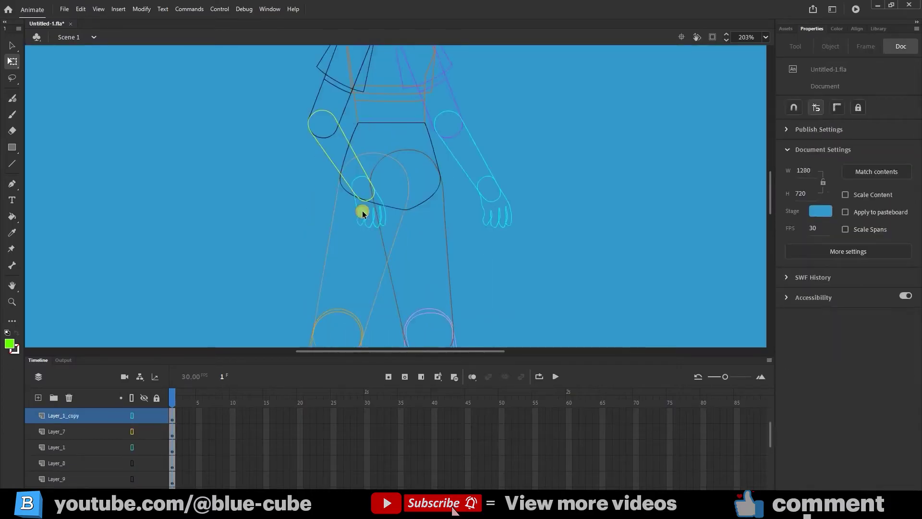
pyautogui.click(359, 214)
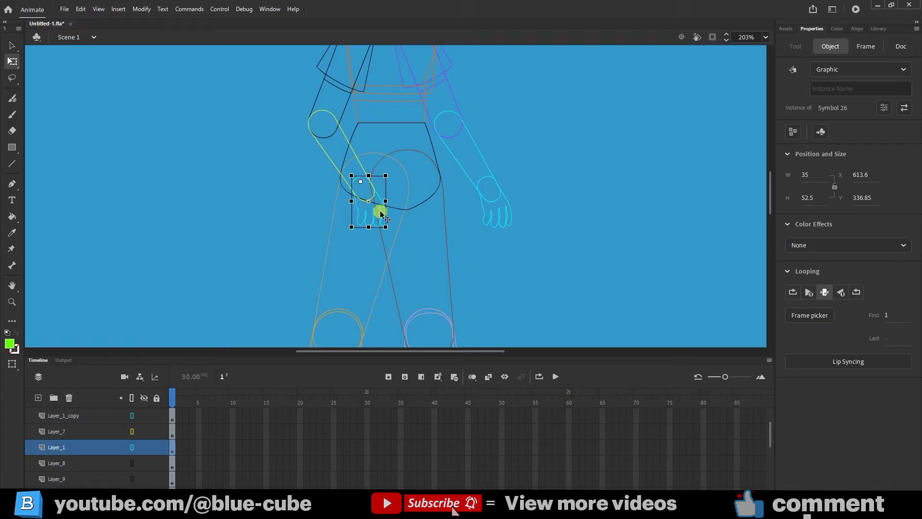
pyautogui.moveTo(361, 185); pyautogui.dragTo(365, 189)
# Step: Turn outlines off for filled artwork and view the whole character at 100% (Ctrl+1)
pyautogui.click(132, 398)
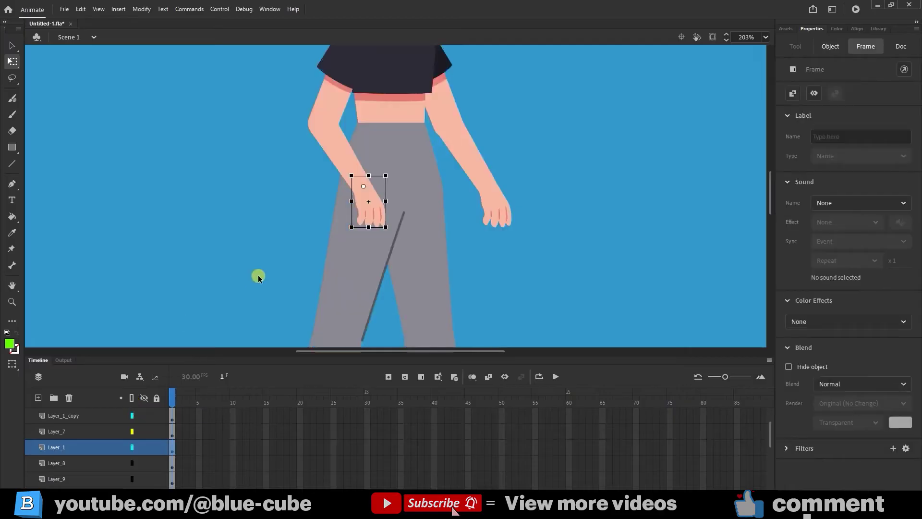
pyautogui.scroll(-5, 257, 275)
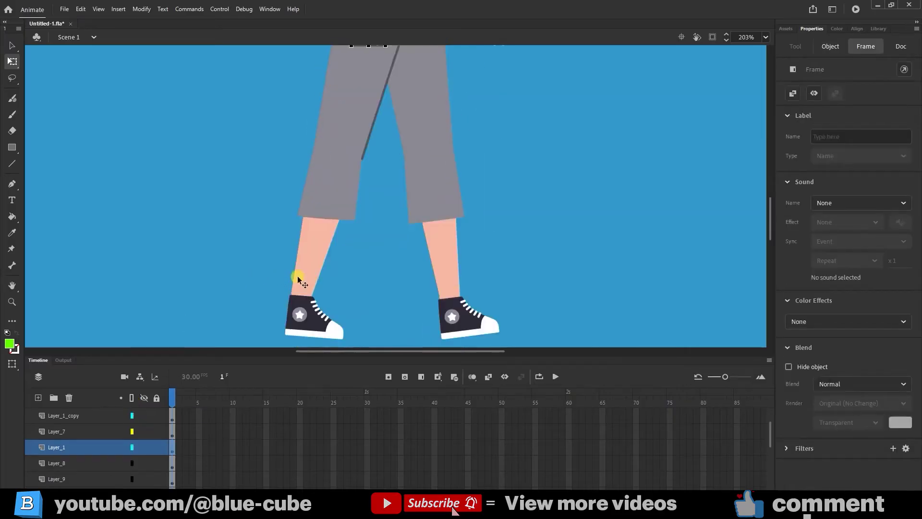
pyautogui.hotkey('ctrl', '1')
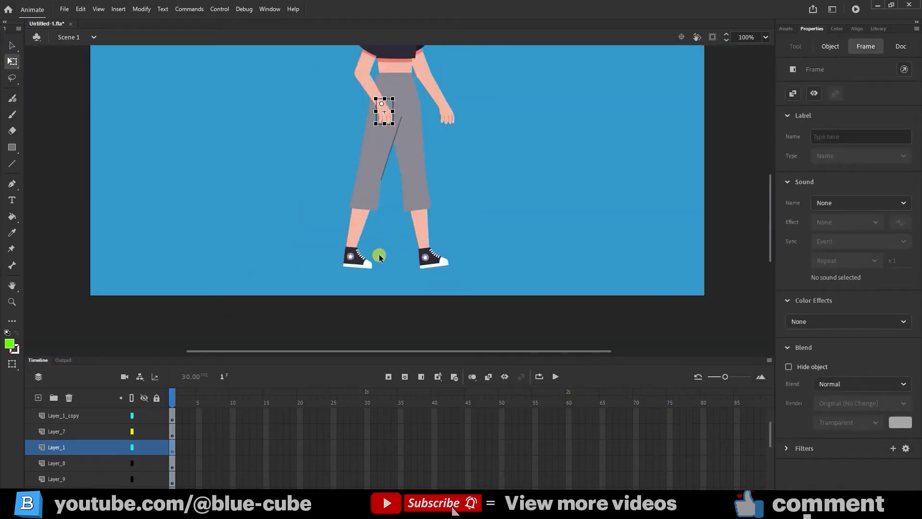
pyautogui.scroll(3, 379, 254)
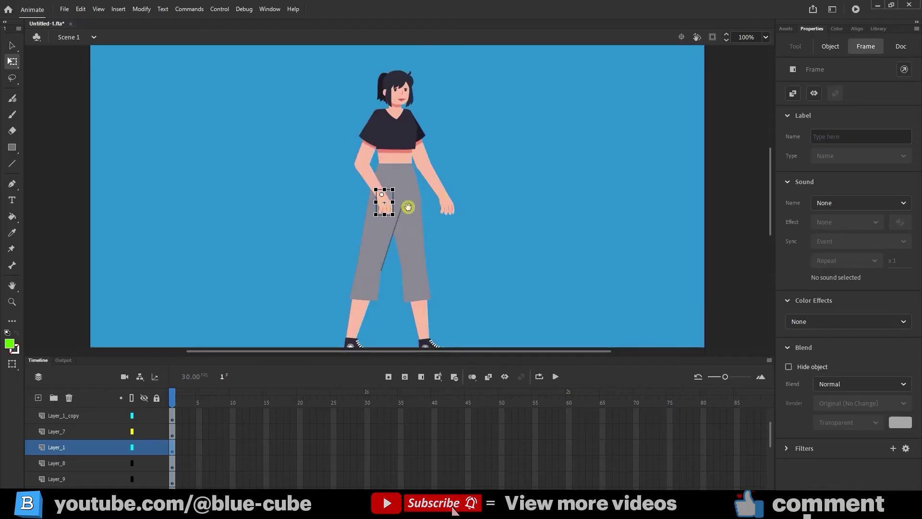
pyautogui.scroll(-1, 399, 191)
pyautogui.scroll(3, 96, 463)
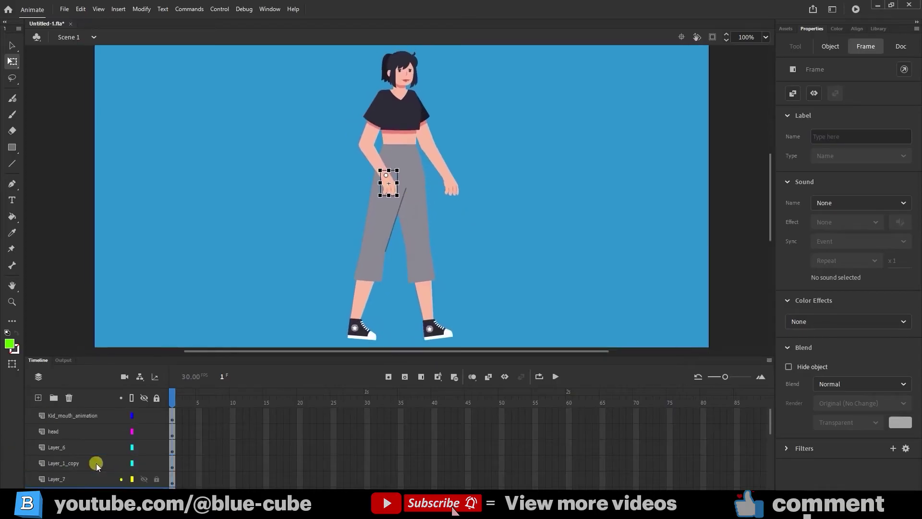
# Step: Add a new layer above Kid_mouth_animation and name it 'control'
pyautogui.click(66, 417)
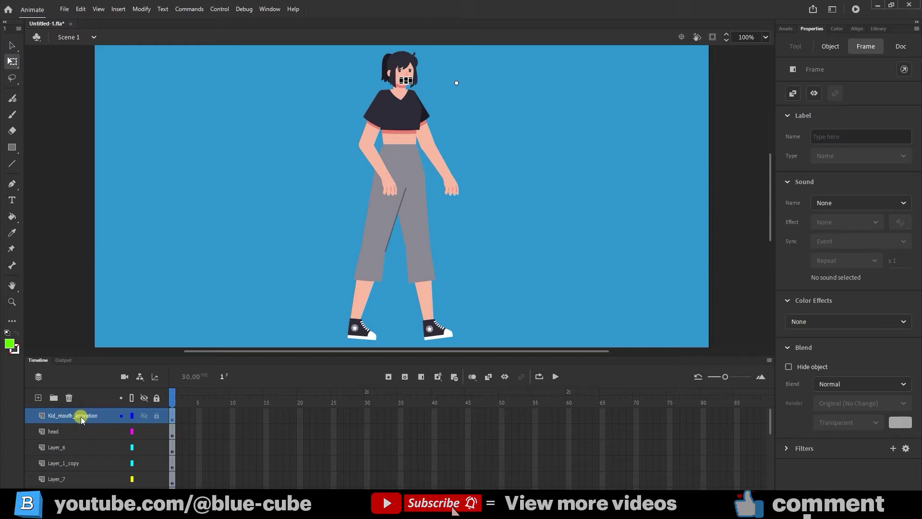
pyautogui.click(37, 398)
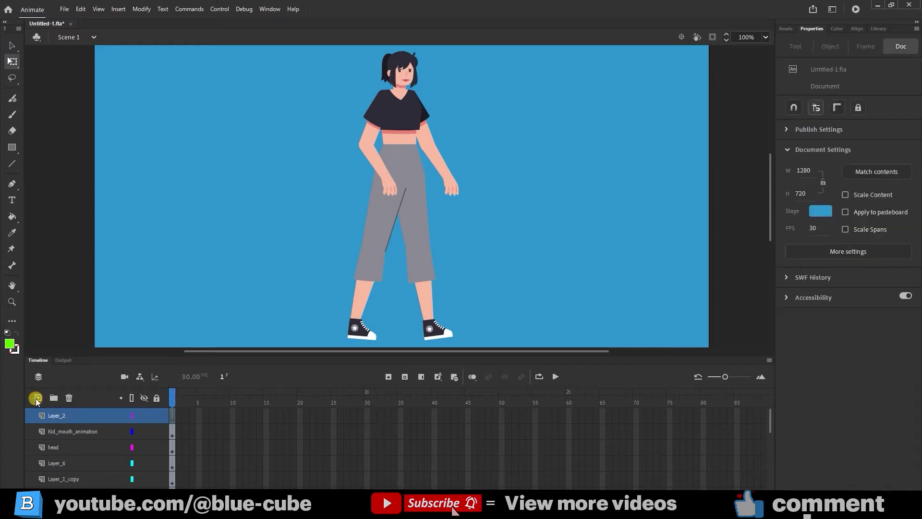
pyautogui.doubleClick(54, 416)
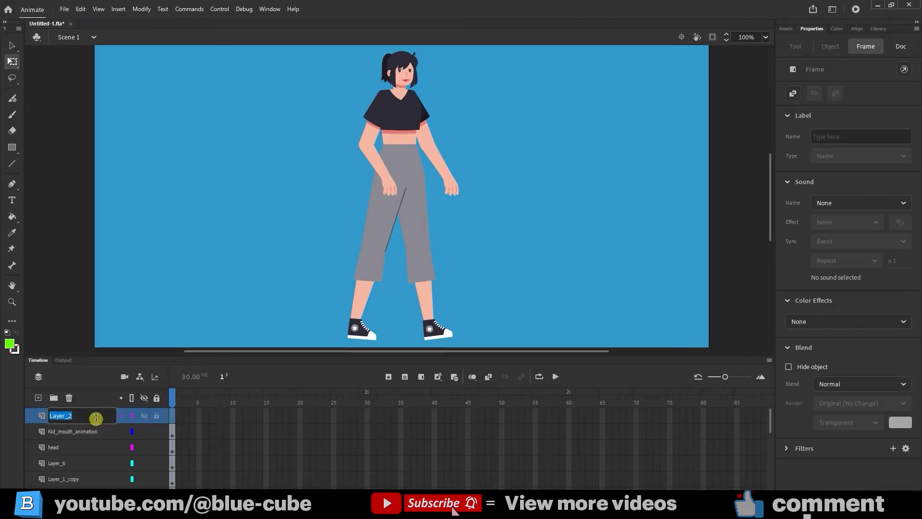
pyautogui.write('control')
pyautogui.click(41, 414)
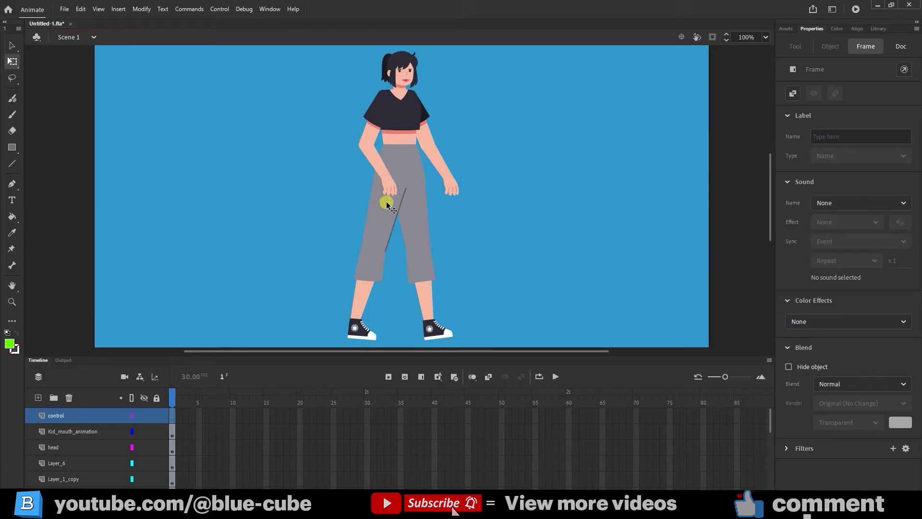
pyautogui.scroll(-3, 408, 242)
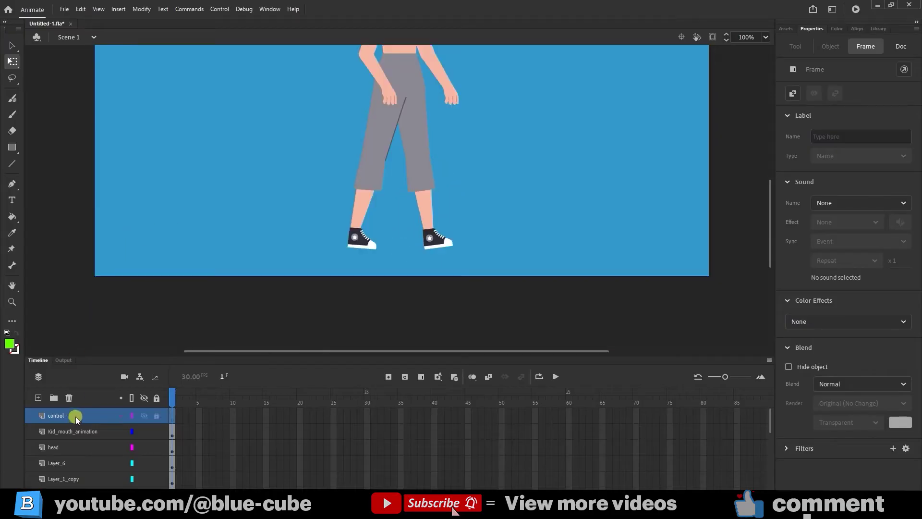
# Step: Draw a green circle with the Oval tool below the shoes
pyautogui.click(12, 147)
pyautogui.click(58, 177)
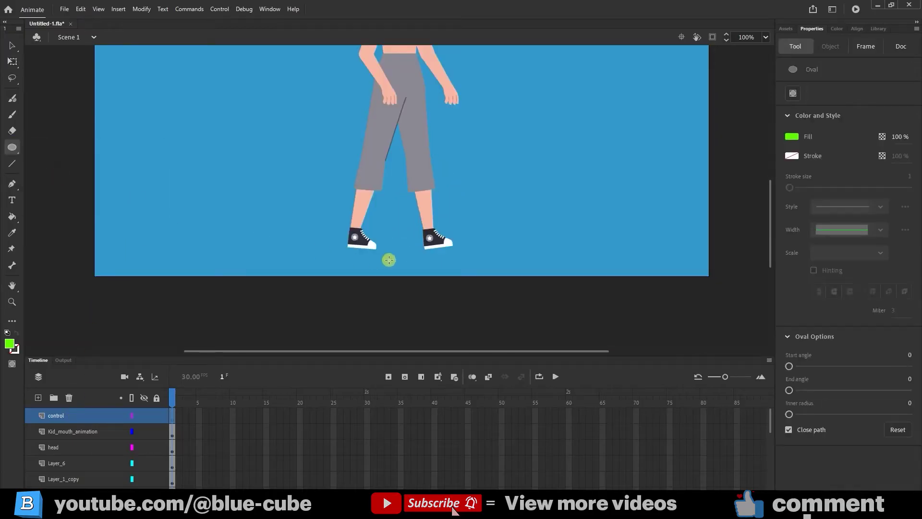
pyautogui.moveTo(392, 250); pyautogui.dragTo(413, 274)
# Step: Centre the green control circle between the character's feet
pyautogui.press('v')
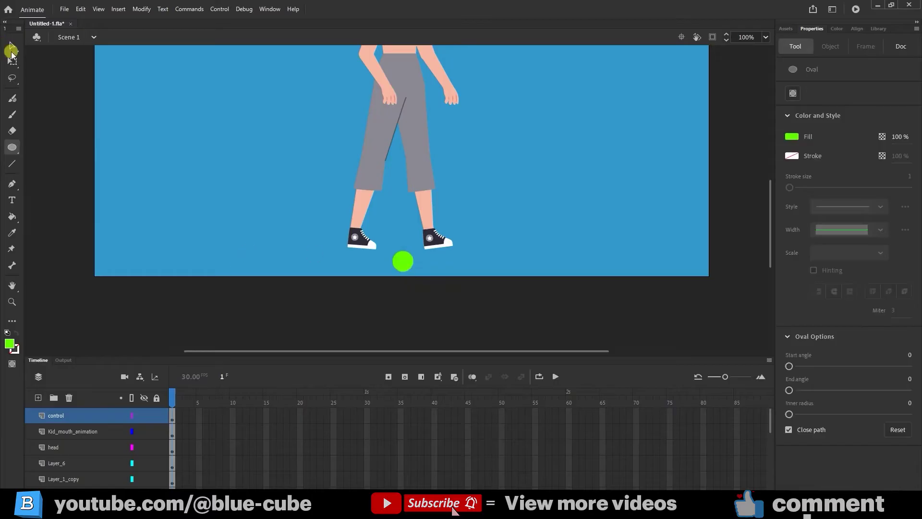
pyautogui.click(398, 266)
pyautogui.click(12, 62)
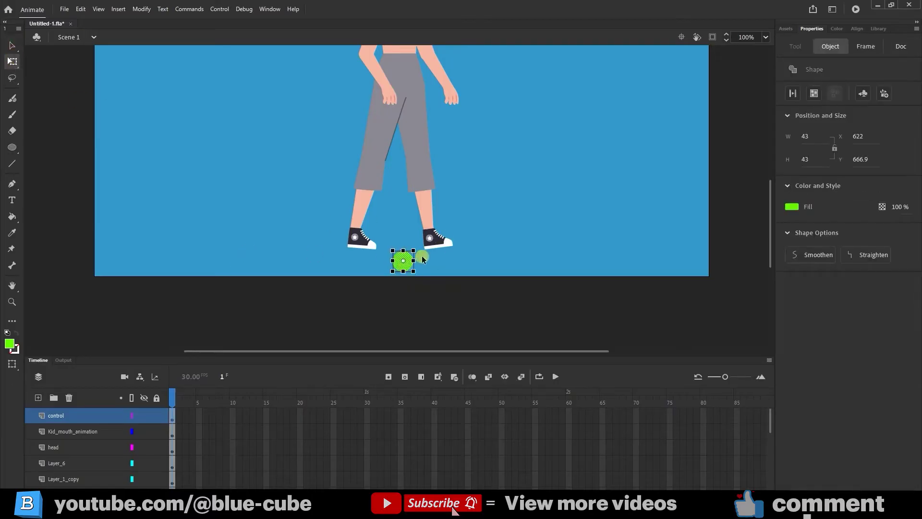
pyautogui.moveTo(403, 271)
pyautogui.mouseDown()
pyautogui.moveTo(417, 271)
pyautogui.moveTo(403, 270)
pyautogui.mouseUp()
pyautogui.scroll(3, 460, 229)
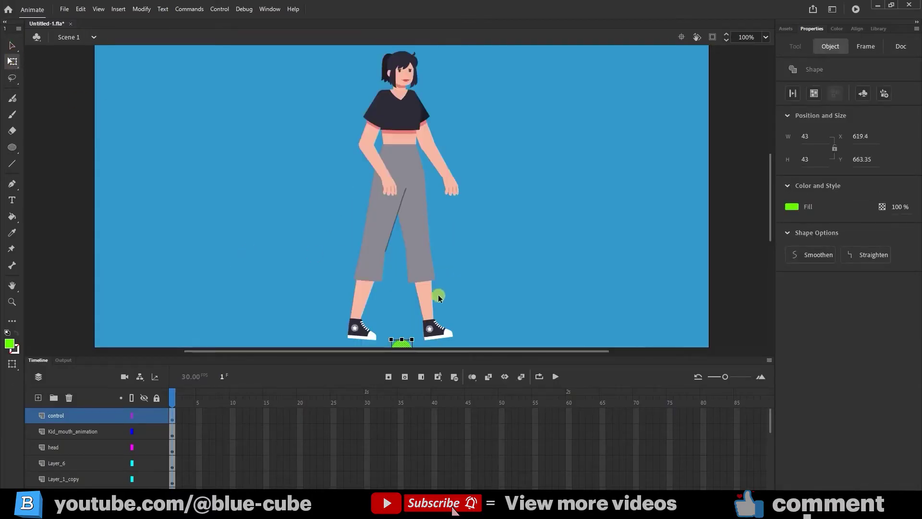
pyautogui.scroll(2, 425, 190)
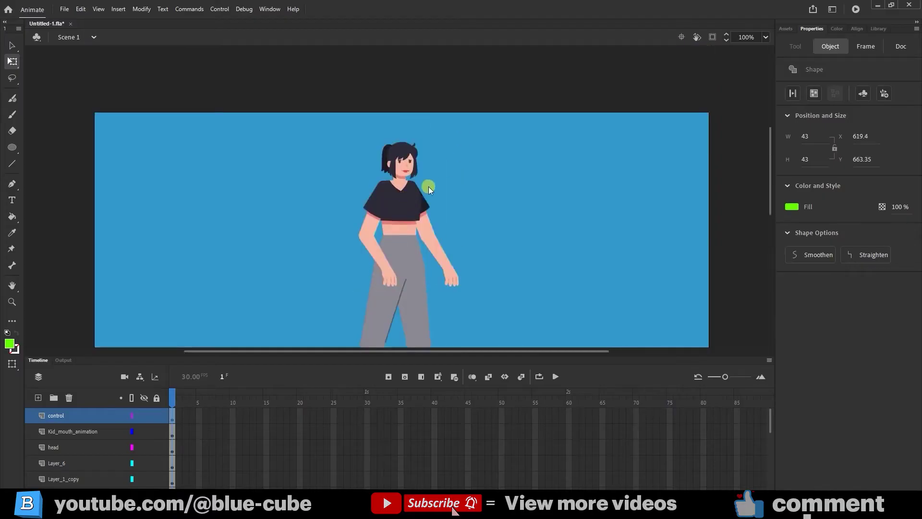
# Step: Shift the head right and pull the left upper arm, forearm and hand out leftward
pyautogui.moveTo(404, 158); pyautogui.dragTo(434, 165)
pyautogui.click(376, 217)
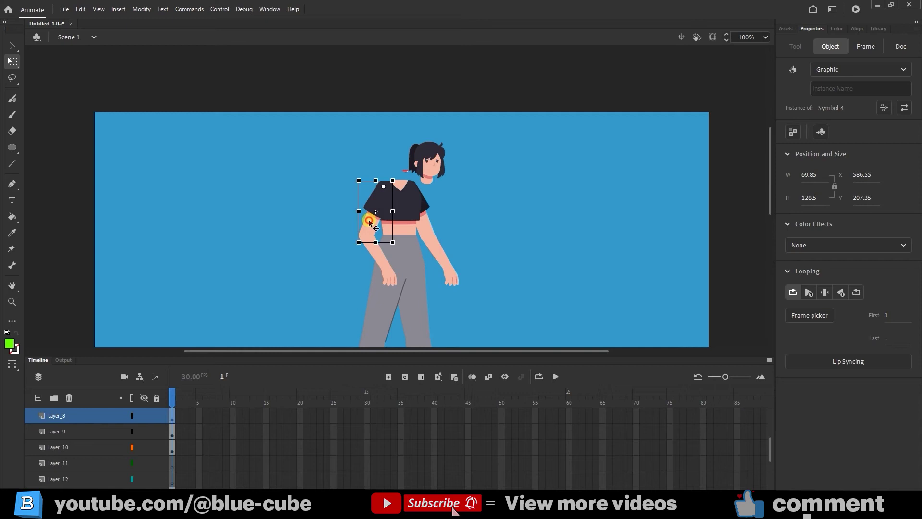
pyautogui.moveTo(369, 220); pyautogui.dragTo(349, 221)
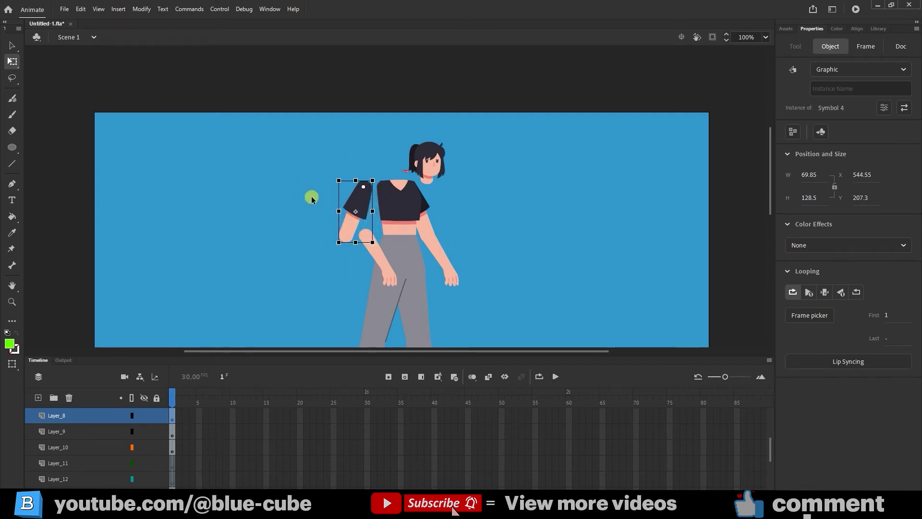
pyautogui.click(278, 216)
pyautogui.click(375, 251)
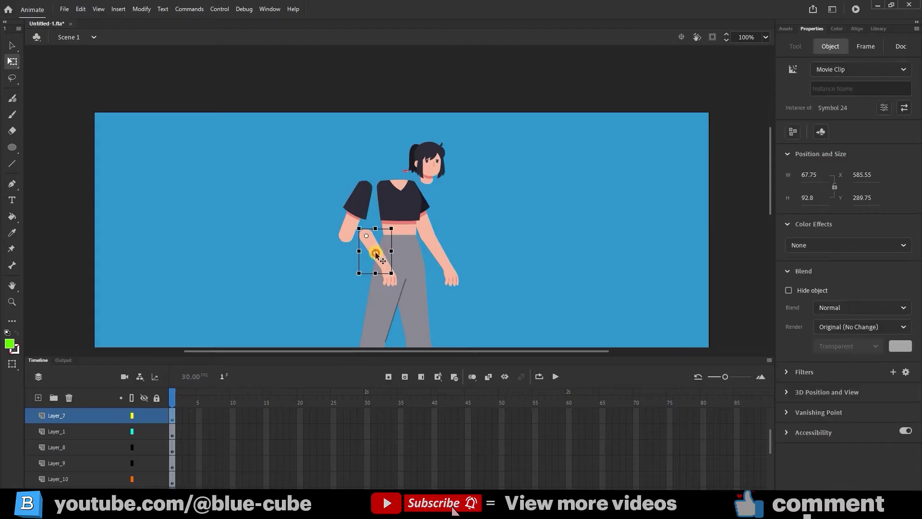
pyautogui.moveTo(376, 252); pyautogui.dragTo(315, 237)
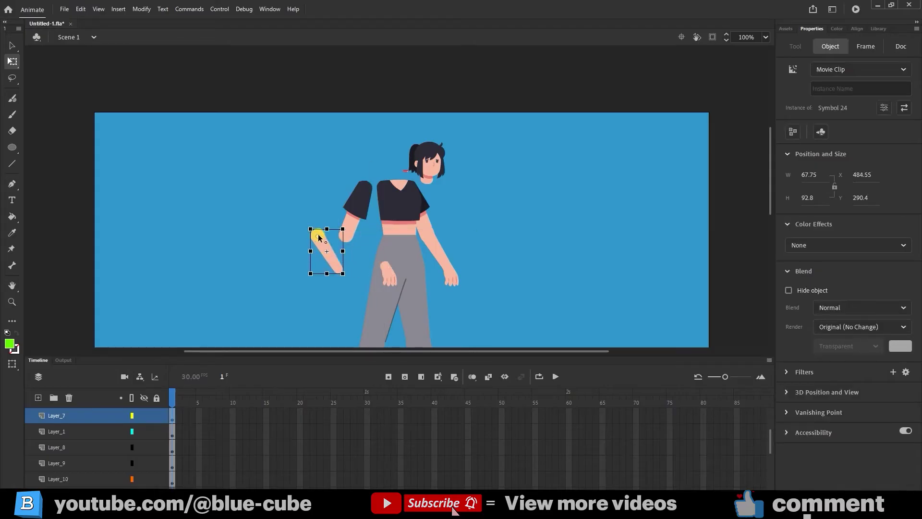
pyautogui.click(396, 277)
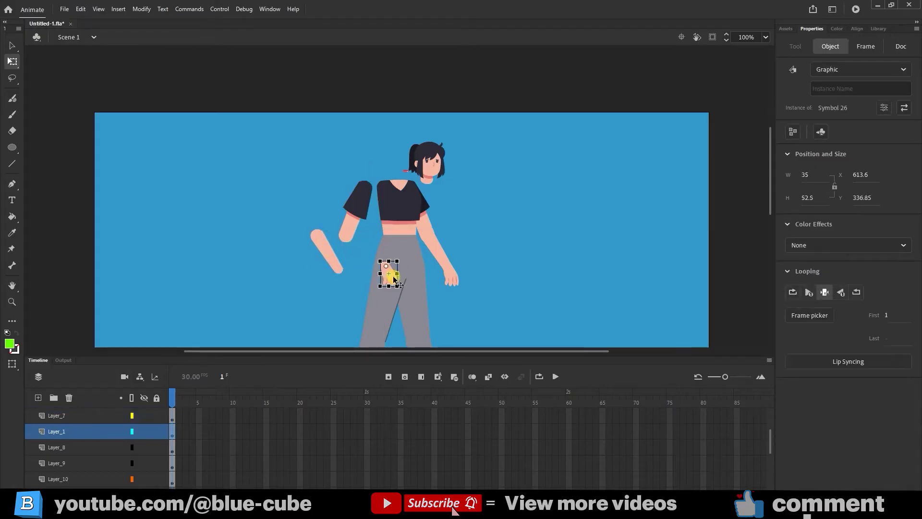
pyautogui.moveTo(394, 279); pyautogui.dragTo(301, 279)
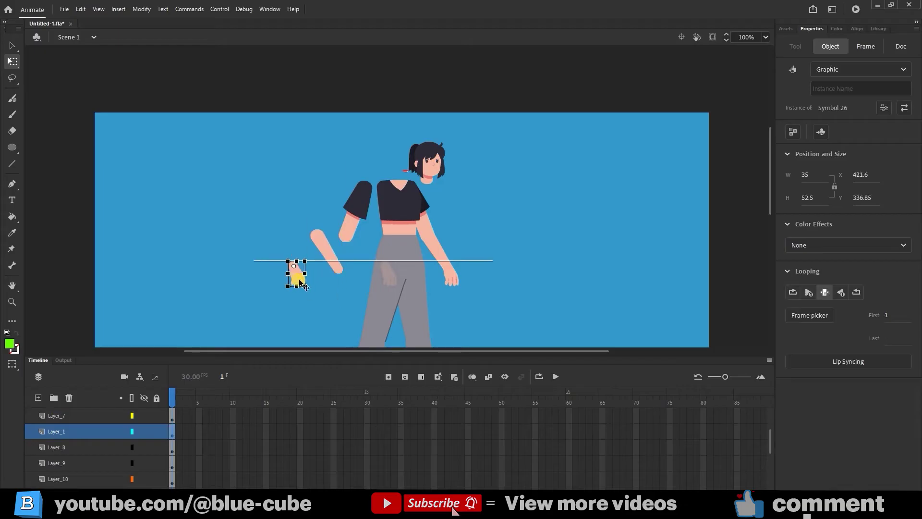
# Step: Pull the right sleeve, forearm and hand out rightward, and the left upper arm further out
pyautogui.click(459, 278)
pyautogui.click(427, 215)
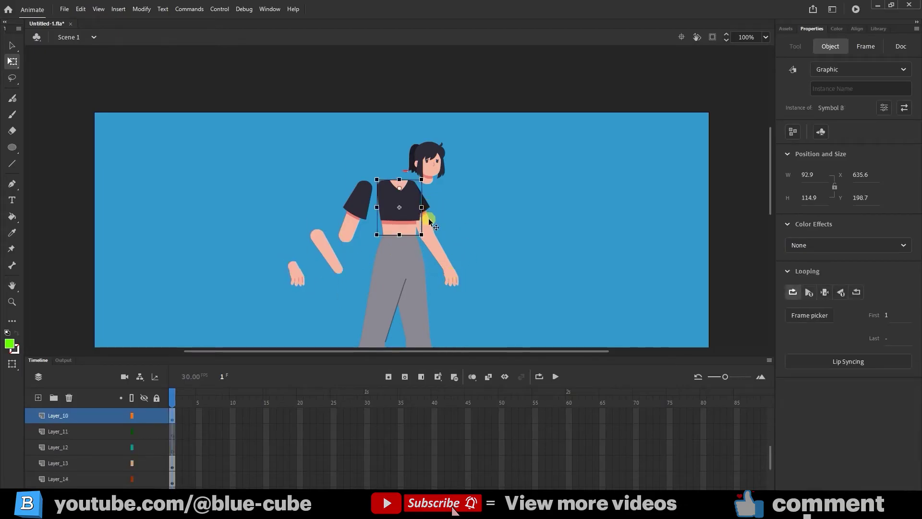
pyautogui.moveTo(427, 221); pyautogui.dragTo(466, 206)
pyautogui.moveTo(438, 257); pyautogui.dragTo(520, 258)
pyautogui.moveTo(452, 271); pyautogui.dragTo(468, 273)
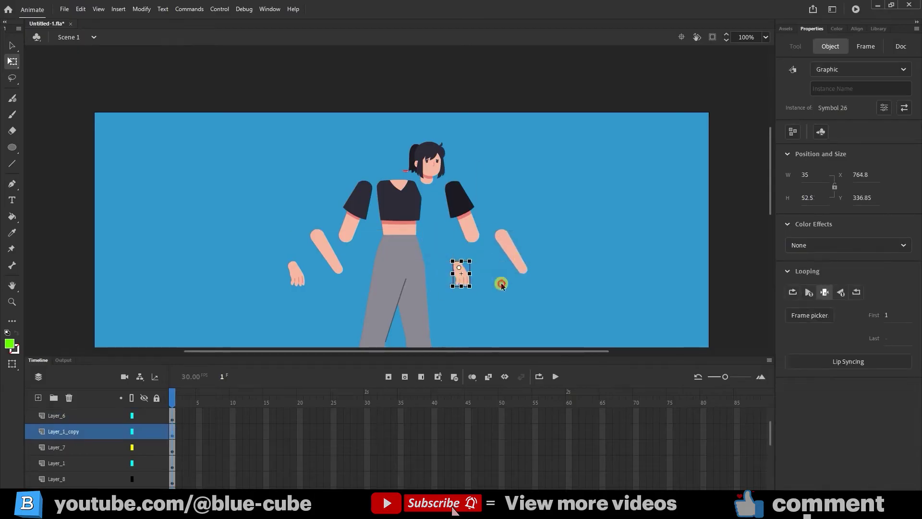
pyautogui.click(500, 284)
pyautogui.moveTo(380, 206); pyautogui.dragTo(280, 208)
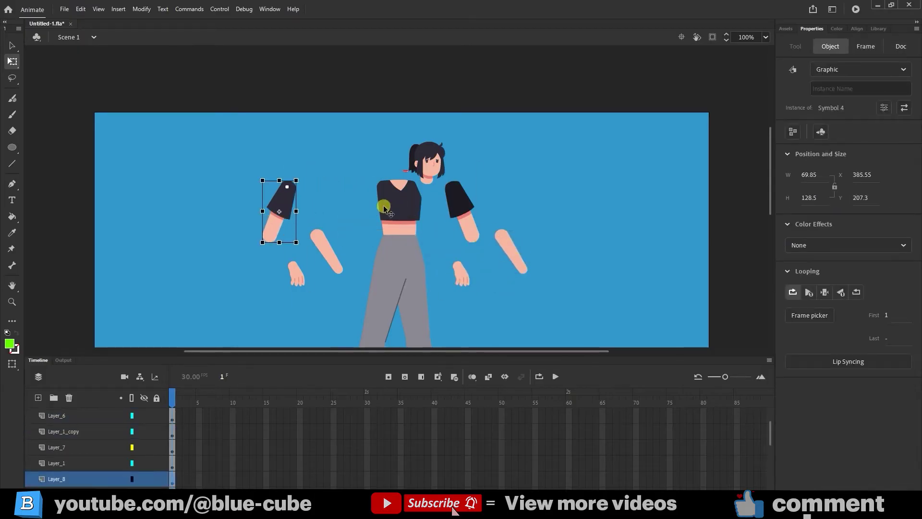
# Step: Move the torso left and spread the pants and shorts legs apart to both sides
pyautogui.click(405, 207)
pyautogui.moveTo(405, 206); pyautogui.dragTo(365, 208)
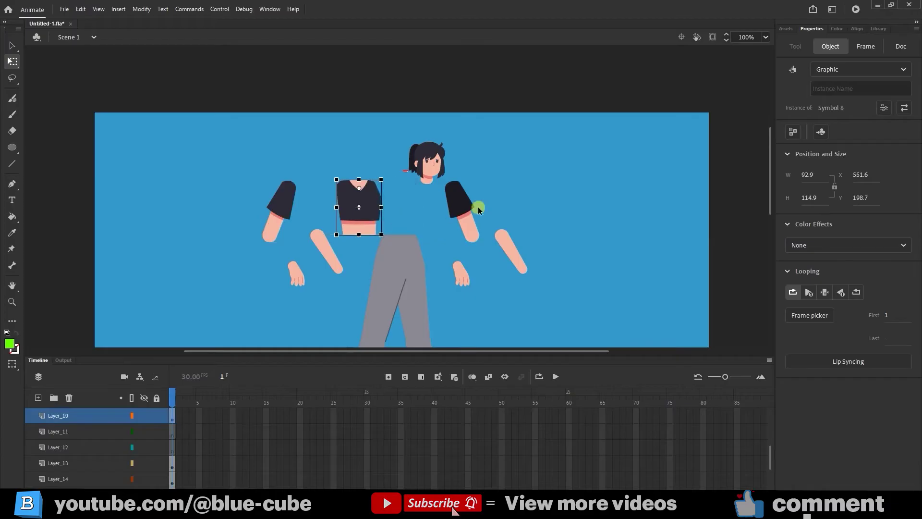
pyautogui.scroll(-5, 477, 206)
pyautogui.click(421, 233)
pyautogui.moveTo(419, 231); pyautogui.dragTo(550, 209)
pyautogui.moveTo(381, 223); pyautogui.dragTo(236, 229)
pyautogui.moveTo(427, 264); pyautogui.dragTo(450, 264)
pyautogui.moveTo(374, 262); pyautogui.dragTo(327, 276)
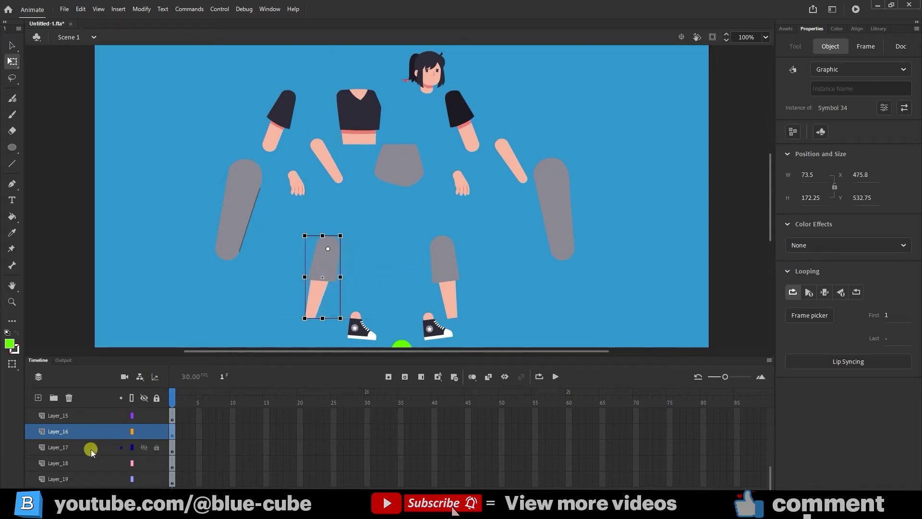
# Step: Select the control layer and move its green circle up to the hips
pyautogui.scroll(5, 90, 448)
pyautogui.click(69, 412)
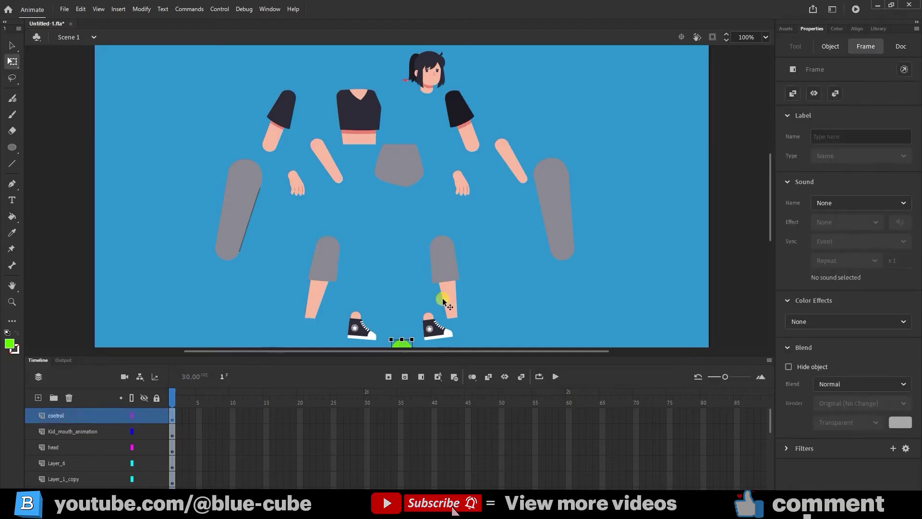
pyautogui.scroll(-3, 428, 307)
pyautogui.moveTo(408, 264); pyautogui.dragTo(410, 112)
pyautogui.scroll(6, 401, 201)
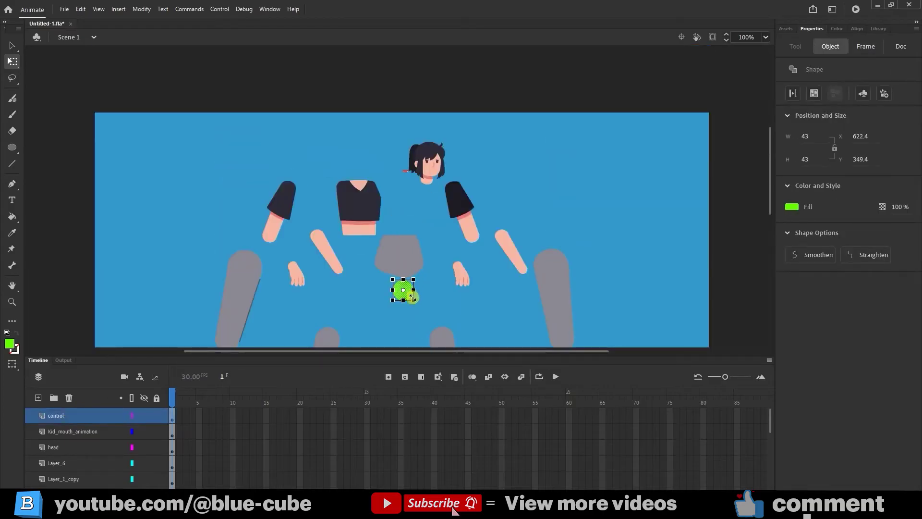
pyautogui.moveTo(406, 300)
pyautogui.mouseDown()
pyautogui.moveTo(401, 229)
pyautogui.moveTo(402, 293)
pyautogui.mouseUp()
# Step: Alt-drag a copy of the green circle down between the sneakers
pyautogui.scroll(-5, 400, 294)
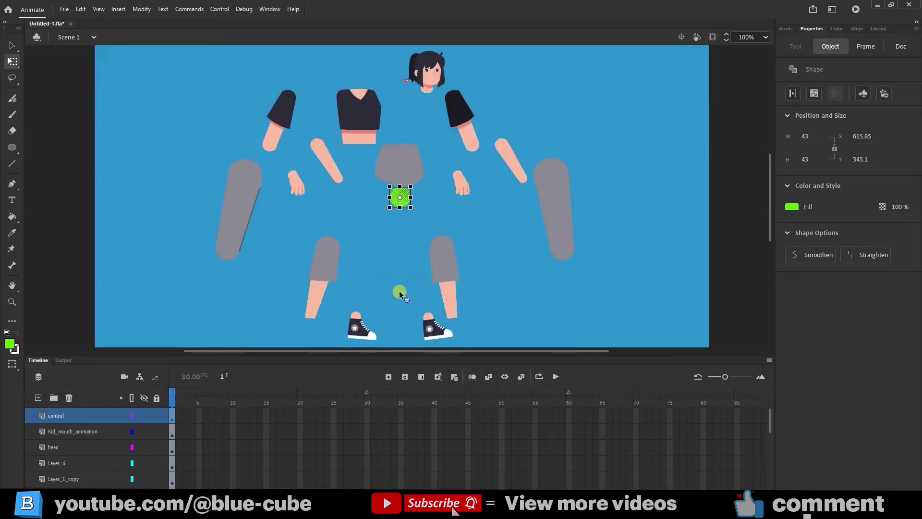
pyautogui.click(406, 110)
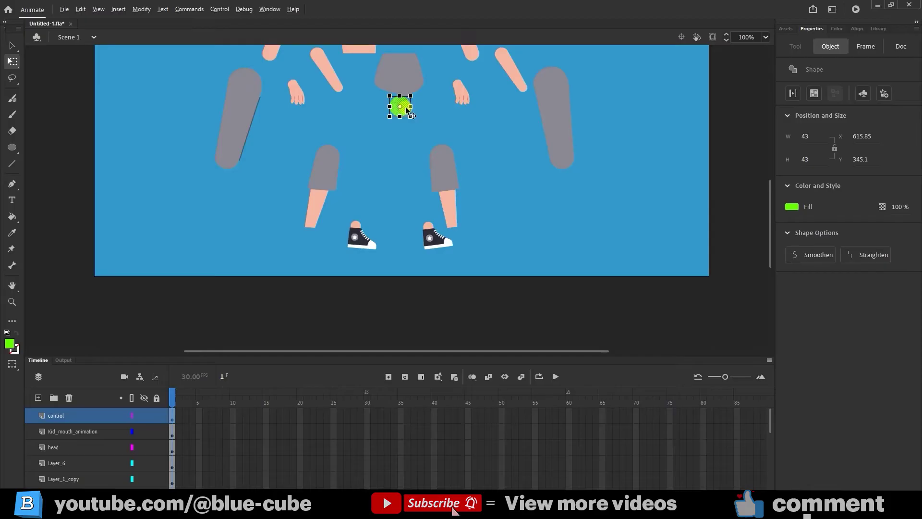
pyautogui.moveTo(407, 110); pyautogui.dragTo(394, 270)
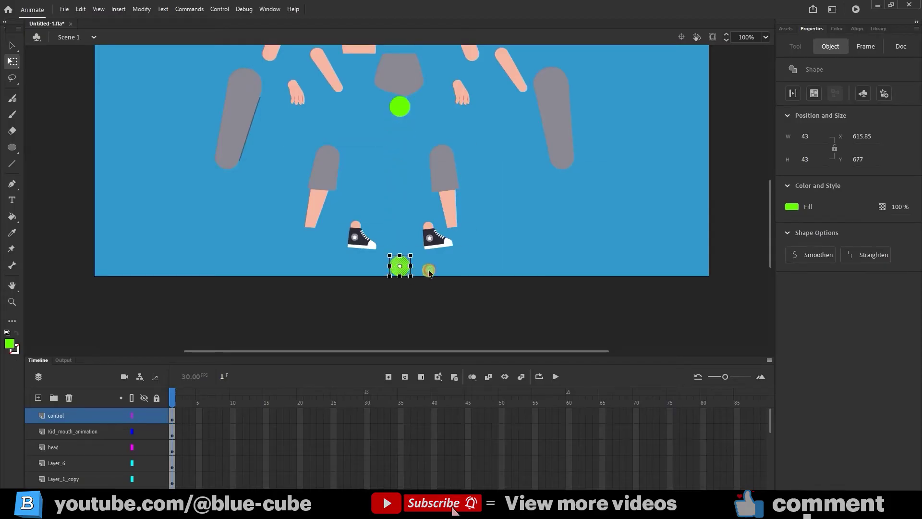
pyautogui.click(428, 268)
pyautogui.click(403, 268)
pyautogui.moveTo(409, 240); pyautogui.dragTo(402, 109)
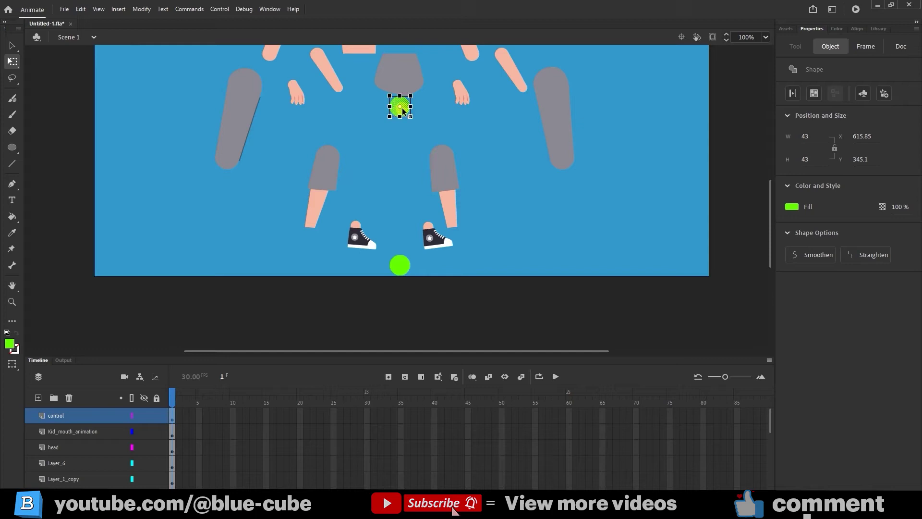
# Step: Convert the hip circle to Graphic Symbol 36 and the lower circle to Symbol 37
pyautogui.rightClick(403, 110)
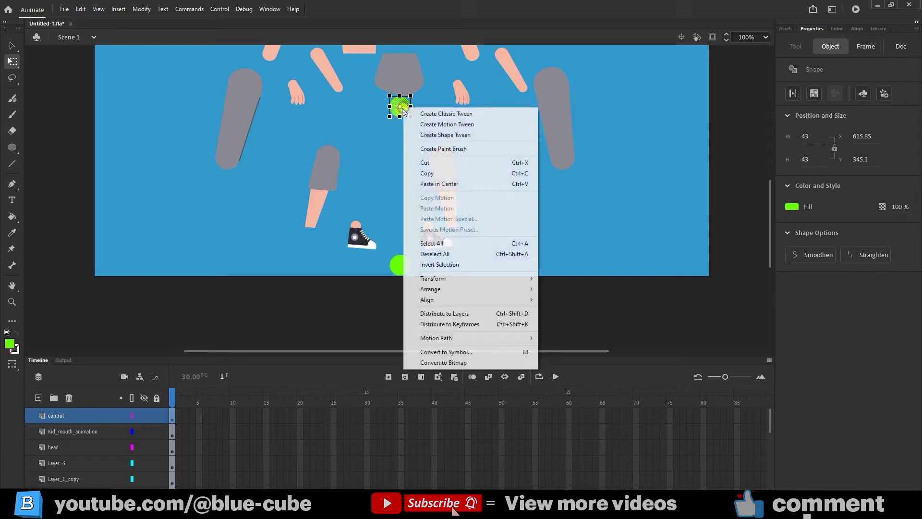
pyautogui.click(466, 352)
pyautogui.click(466, 258)
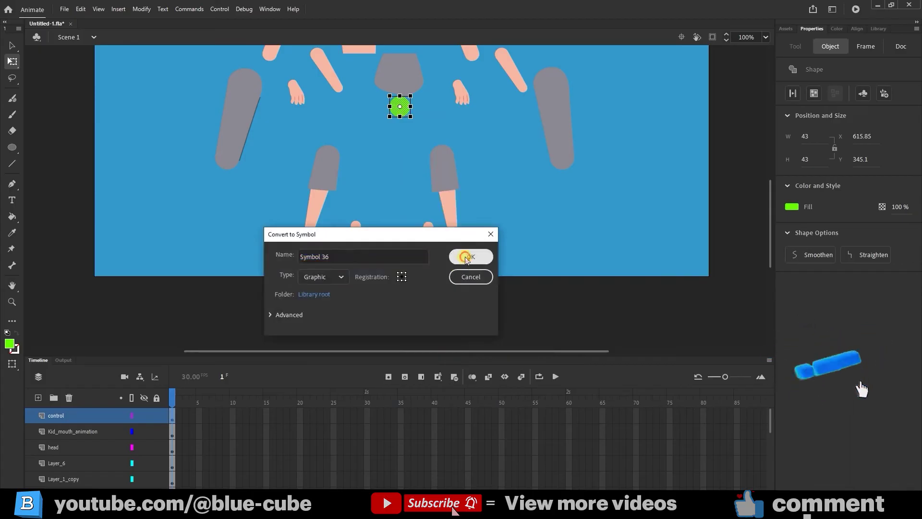
pyautogui.click(403, 266)
pyautogui.rightClick(402, 265)
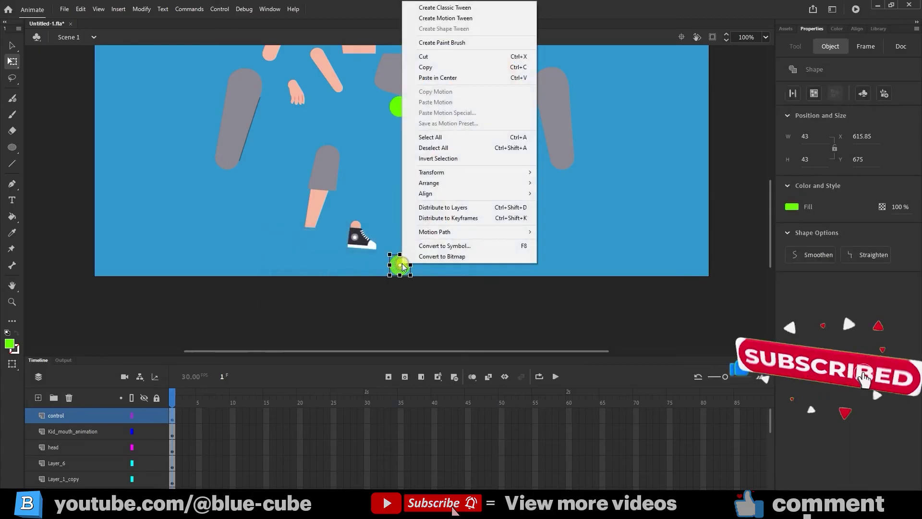
pyautogui.click(483, 245)
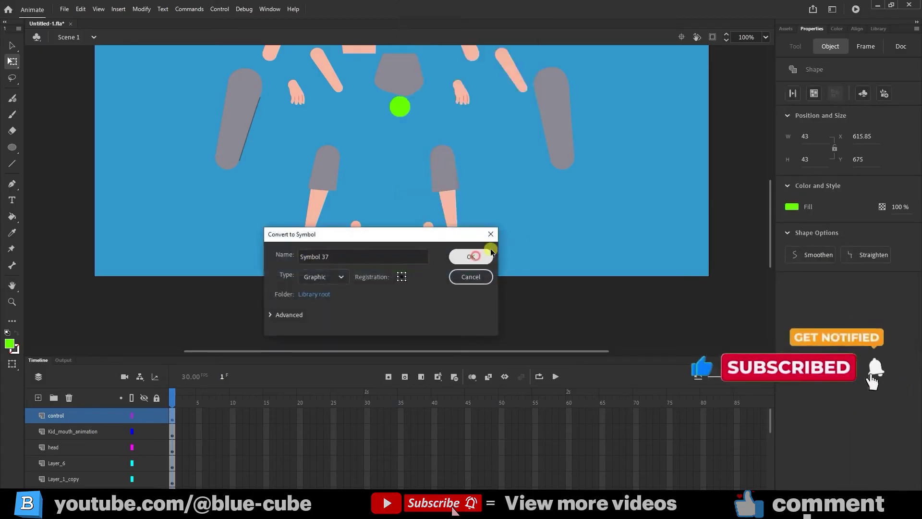
pyautogui.click(473, 257)
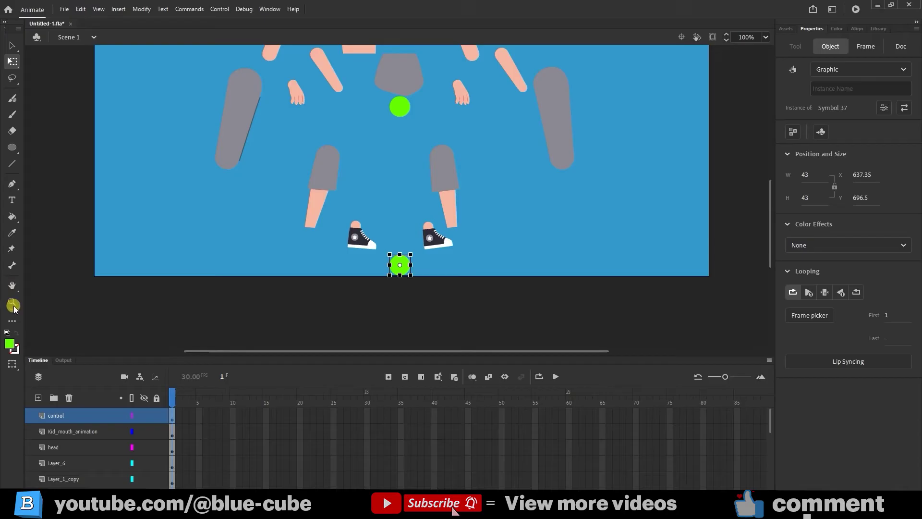
# Step: Add the Bone tool to the toolbar and select it at the lower control circle
pyautogui.click(12, 320)
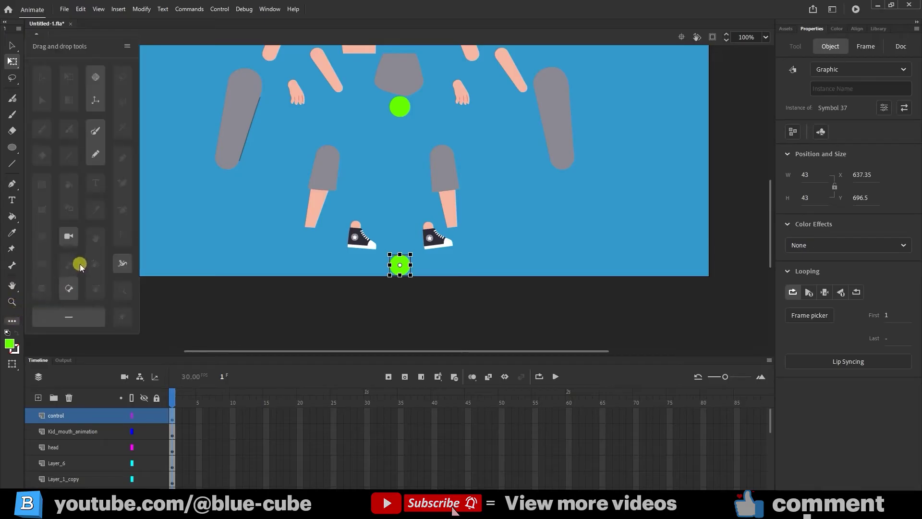
pyautogui.click(156, 255)
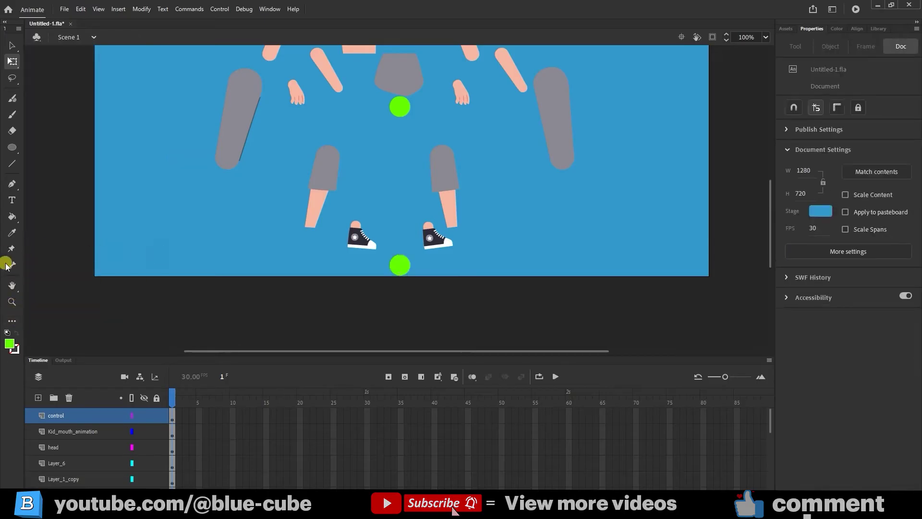
pyautogui.click(11, 264)
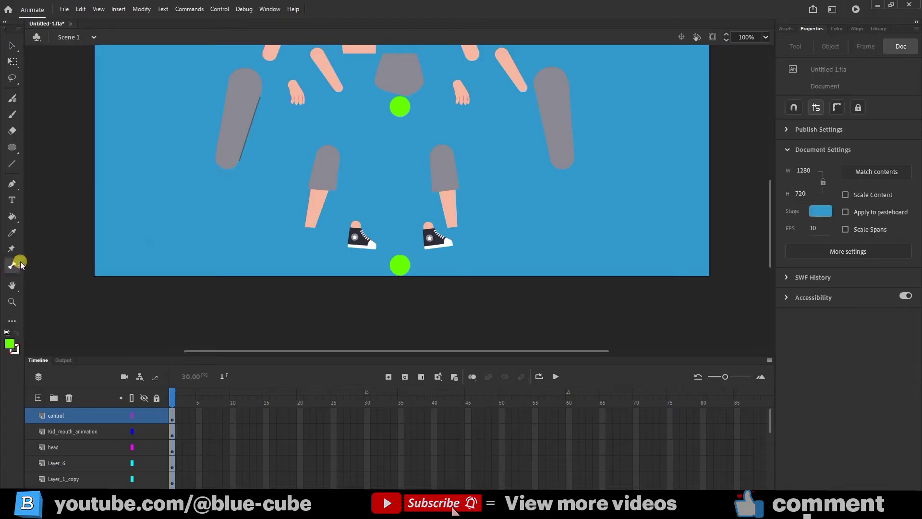
pyautogui.click(414, 273)
pyautogui.scroll(3, 411, 285)
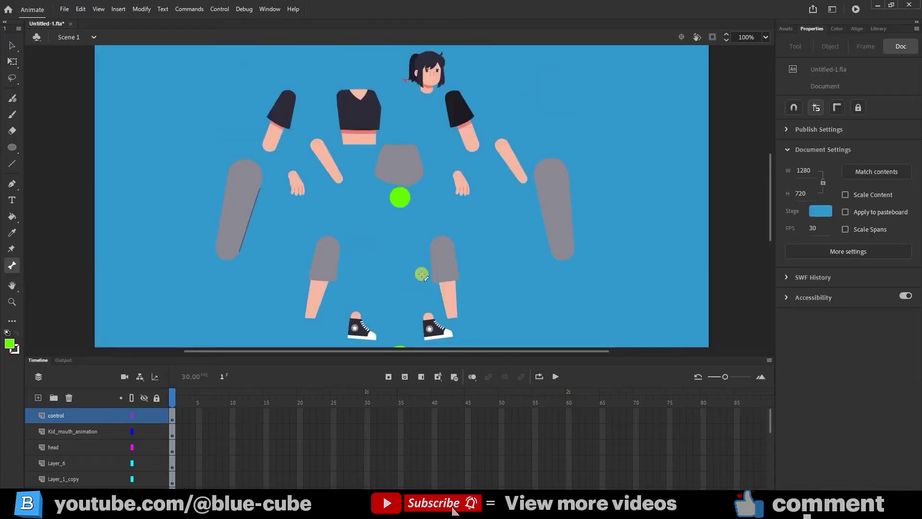
pyautogui.scroll(-3, 421, 274)
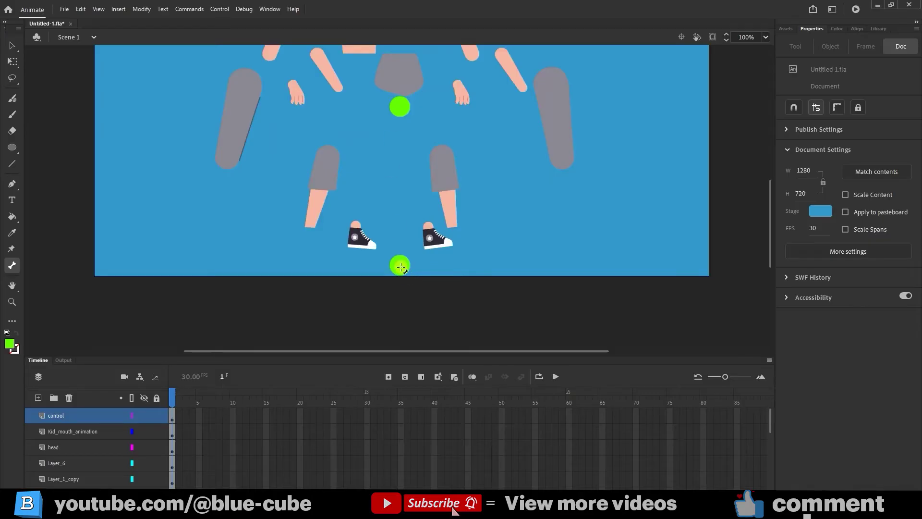
# Step: Draw a bone from the lower green circle to the upper one, then another up to the hips
pyautogui.moveTo(401, 267); pyautogui.dragTo(400, 108)
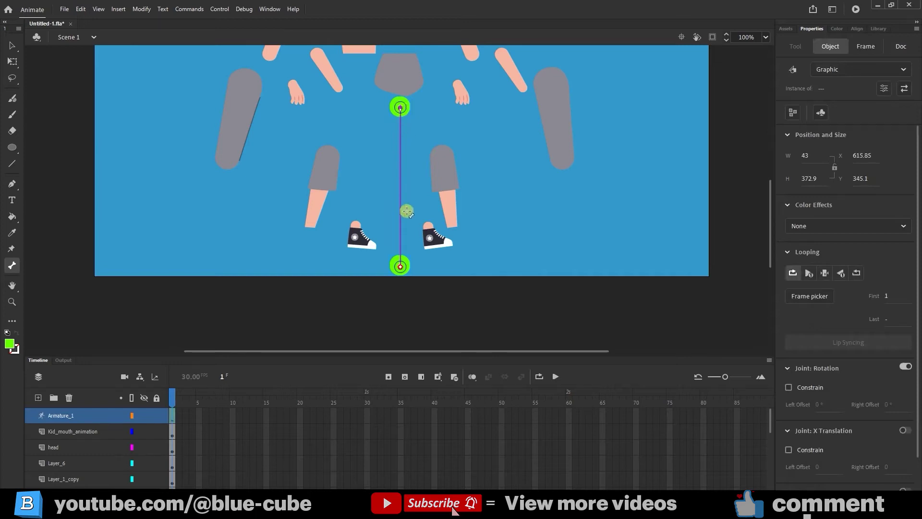
pyautogui.scroll(3, 406, 207)
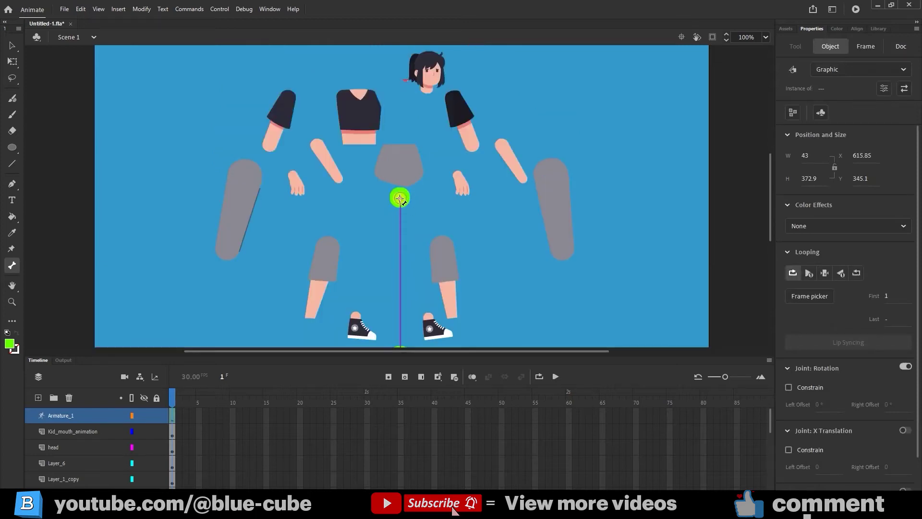
pyautogui.moveTo(400, 198); pyautogui.dragTo(400, 151)
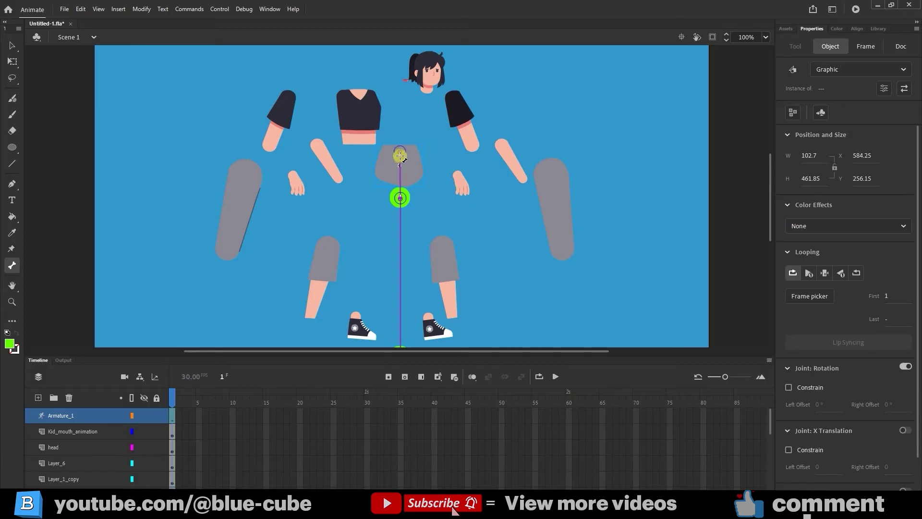
# Step: Zoom in on the upper body and chain bones from the hips to the neckline, head and ponytail
pyautogui.moveTo(400, 156); pyautogui.dragTo(400, 247)
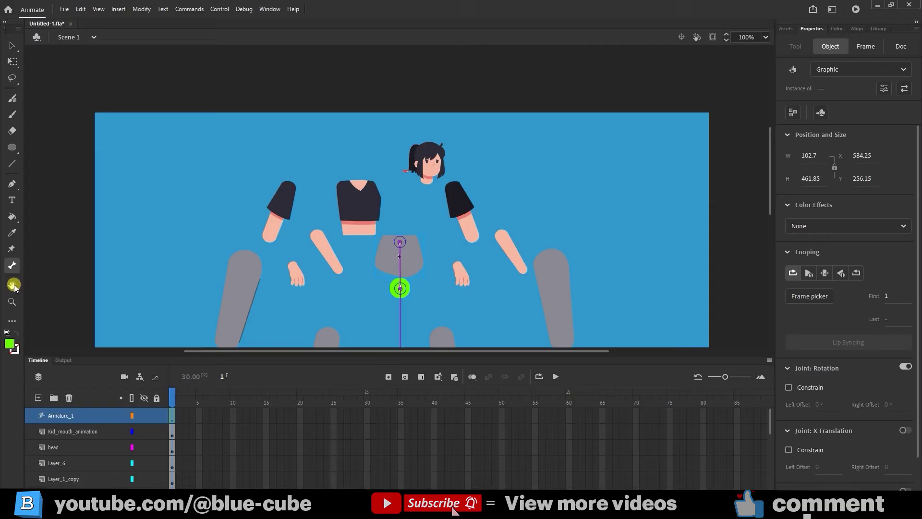
pyautogui.click(12, 301)
pyautogui.moveTo(593, 135); pyautogui.dragTo(217, 330)
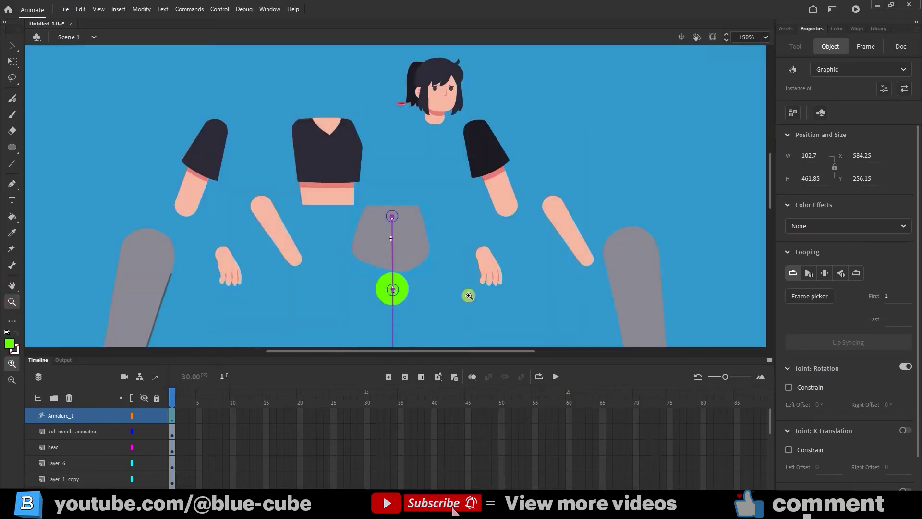
pyautogui.click(10, 265)
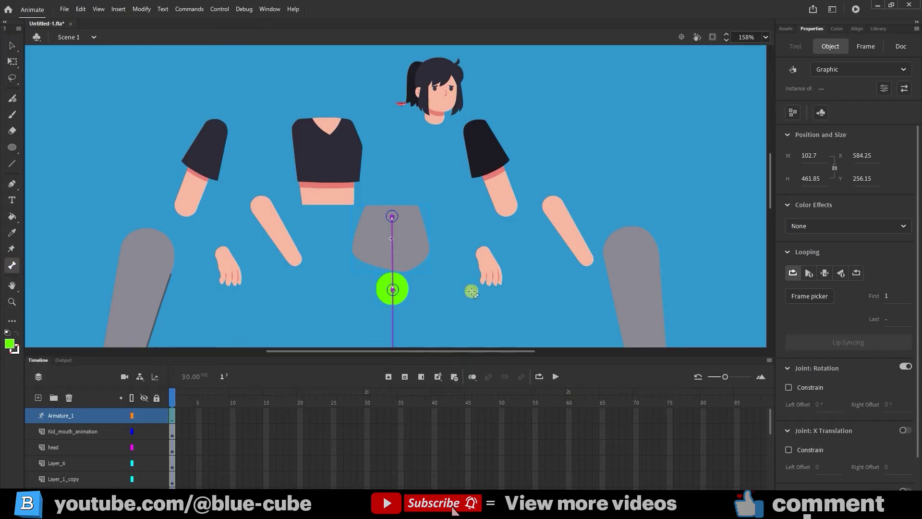
pyautogui.moveTo(392, 216); pyautogui.dragTo(332, 126)
pyautogui.moveTo(329, 125); pyautogui.dragTo(329, 125)
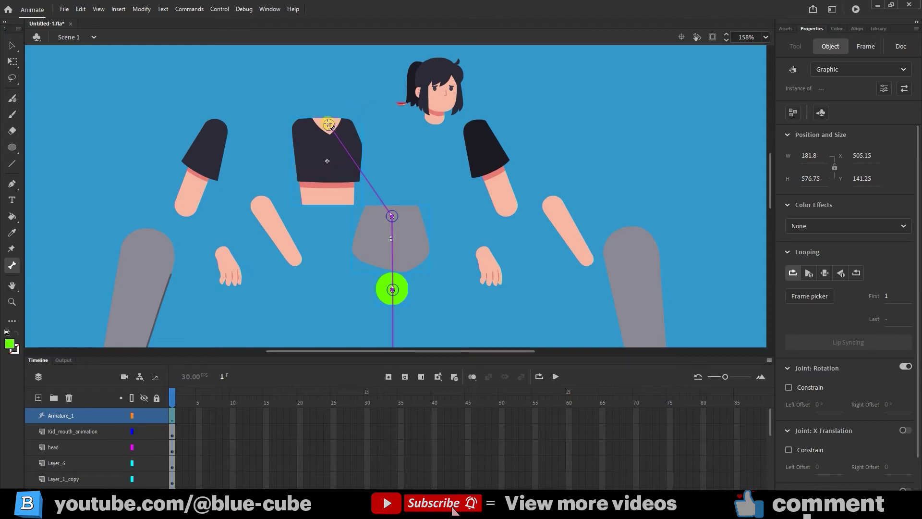
pyautogui.moveTo(330, 126)
pyautogui.mouseDown()
pyautogui.moveTo(425, 129)
pyautogui.moveTo(436, 119)
pyautogui.moveTo(362, 120)
pyautogui.moveTo(436, 120)
pyautogui.mouseUp()
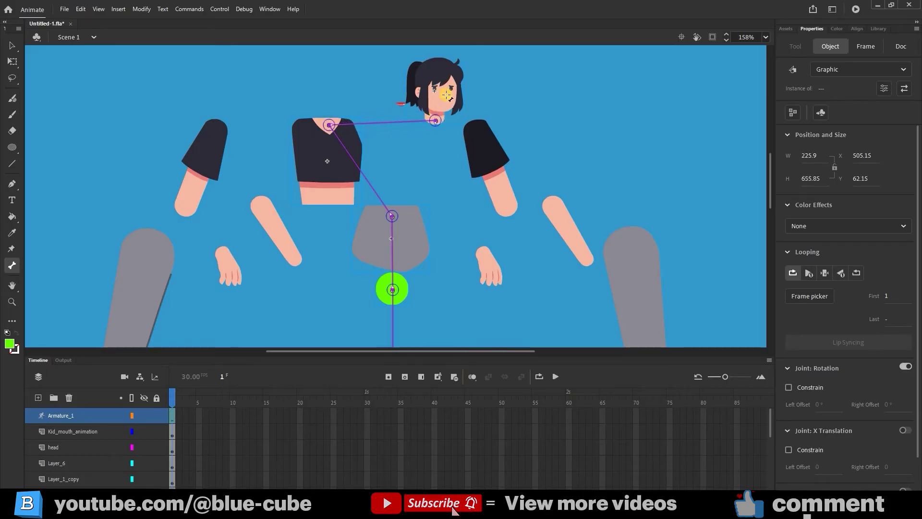
pyautogui.moveTo(436, 120); pyautogui.dragTo(401, 104)
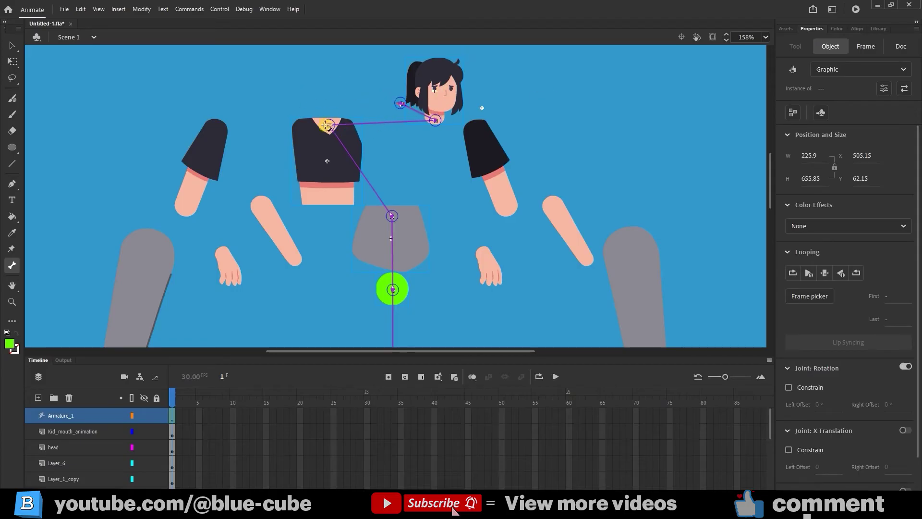
# Step: Add bones from the chest through both shoulders down each arm to the hands
pyautogui.moveTo(328, 124); pyautogui.dragTo(214, 130)
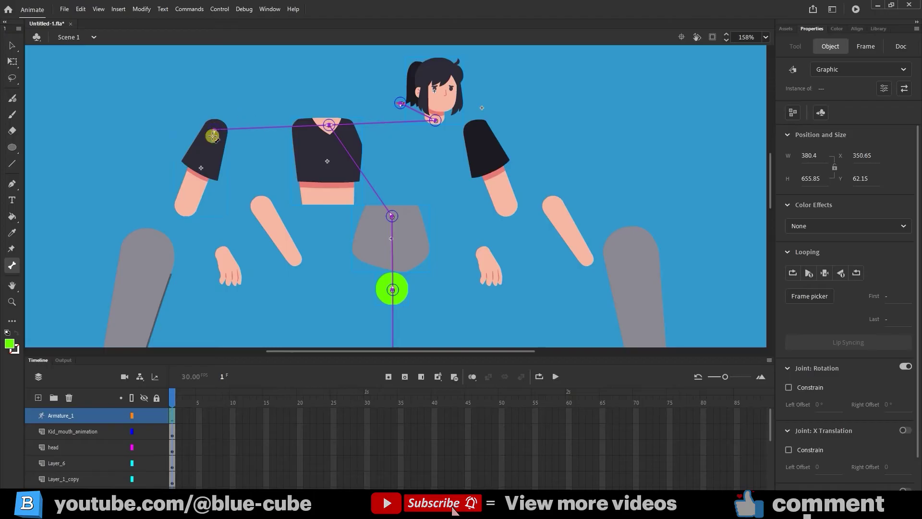
pyautogui.moveTo(214, 130); pyautogui.dragTo(223, 251)
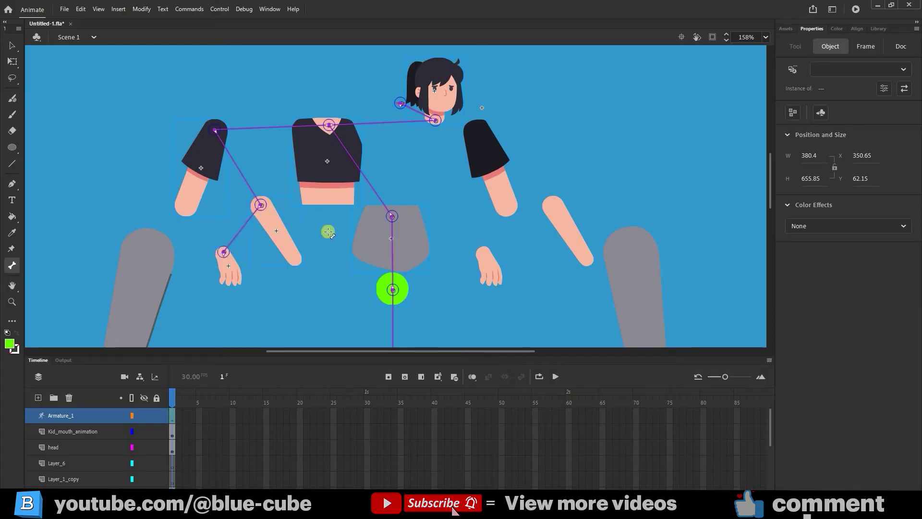
pyautogui.moveTo(329, 124); pyautogui.dragTo(477, 130)
pyautogui.moveTo(477, 129); pyautogui.dragTo(483, 253)
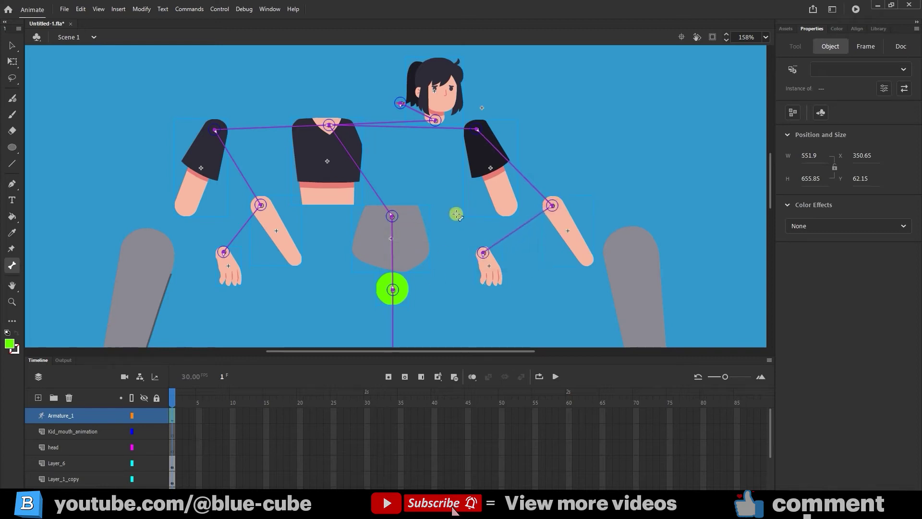
# Step: Add bones from the hips down both legs through the knees to the sneakers
pyautogui.scroll(-3, 420, 229)
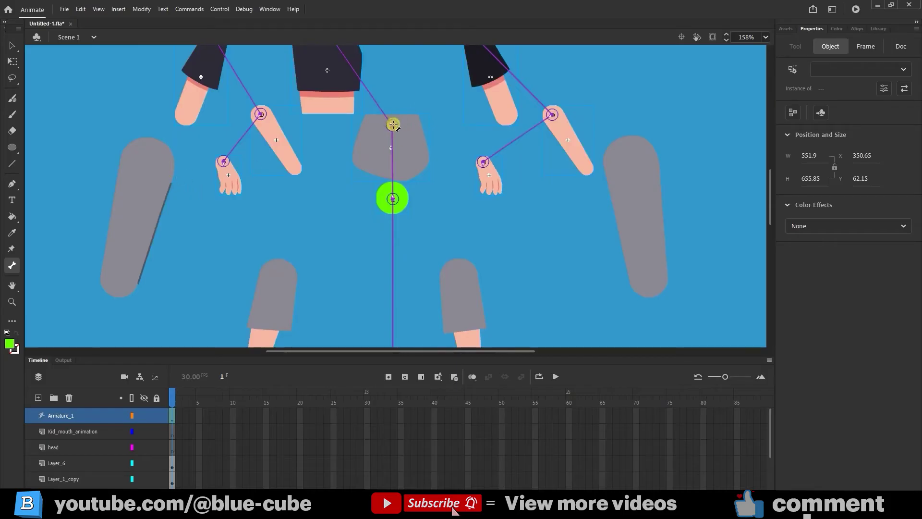
pyautogui.moveTo(392, 124); pyautogui.dragTo(149, 158)
pyautogui.moveTo(150, 158); pyautogui.dragTo(279, 278)
pyautogui.scroll(-4, 278, 267)
pyautogui.moveTo(280, 91); pyautogui.dragTo(323, 202)
pyautogui.scroll(4, 495, 182)
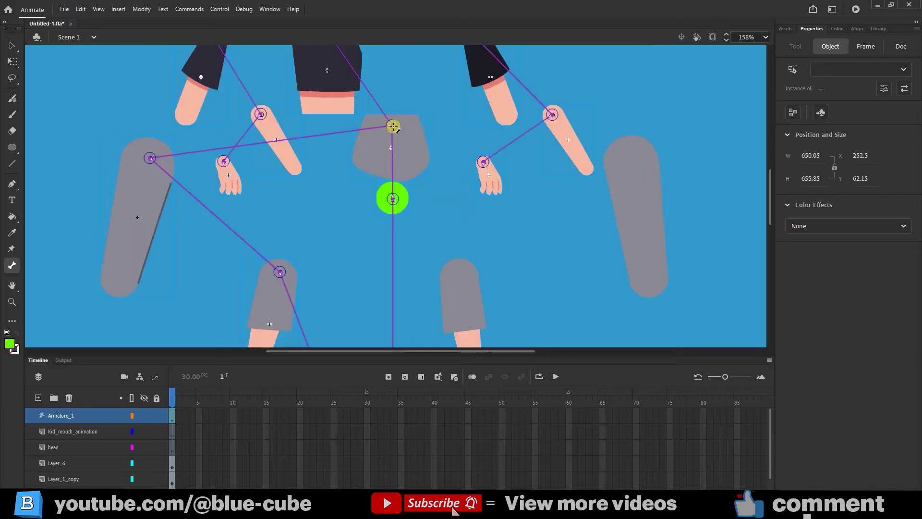
pyautogui.moveTo(393, 126); pyautogui.dragTo(459, 272)
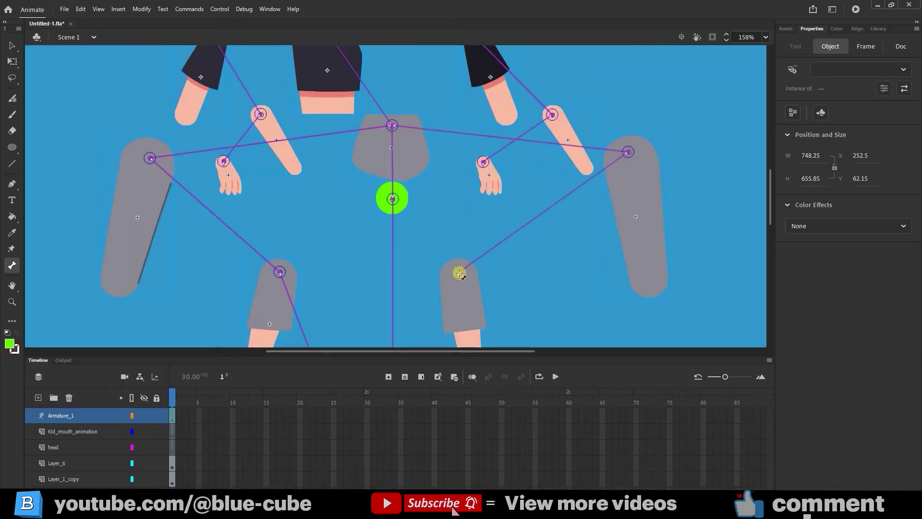
pyautogui.scroll(-3, 459, 272)
pyautogui.moveTo(460, 181); pyautogui.dragTo(437, 294)
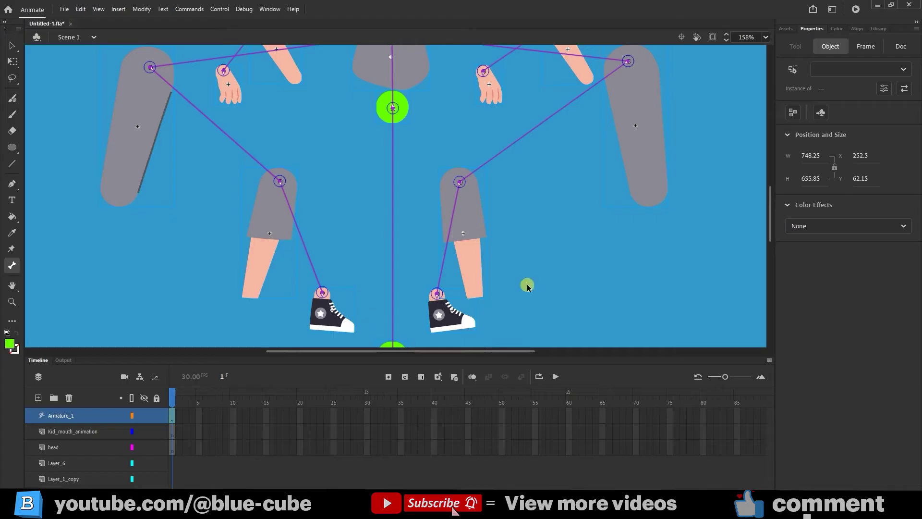
# Step: View at 100% with Ctrl+1, centre the stage, and zoom in on the head and upper body
pyautogui.hotkey('ctrl', '1')
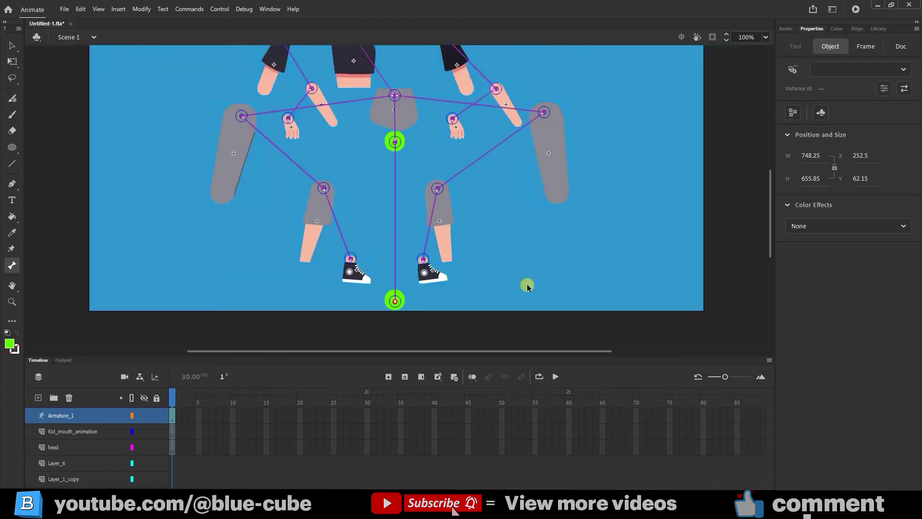
pyautogui.click(681, 37)
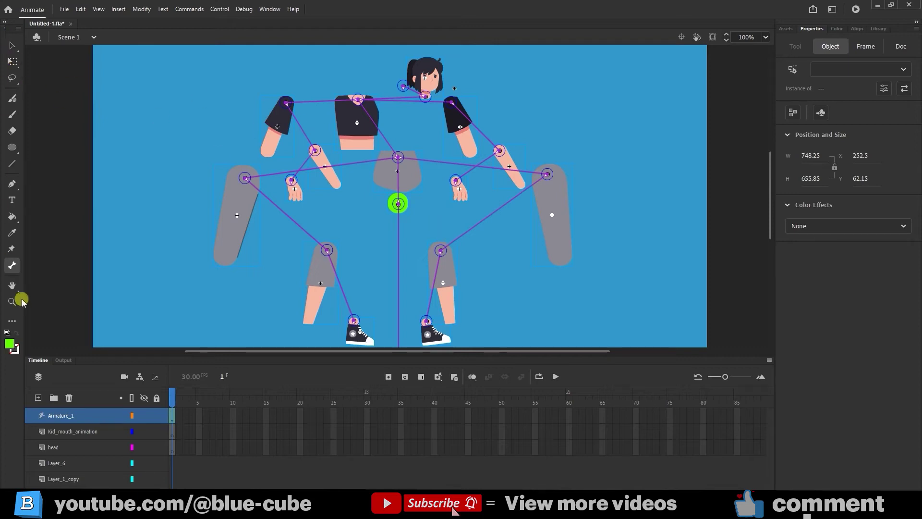
pyautogui.click(22, 301)
pyautogui.moveTo(552, 48); pyautogui.dragTo(374, 209)
# Step: With Free Transform, drag the head (ikNode_8) onto the torso and select the lips graphic
pyautogui.click(12, 61)
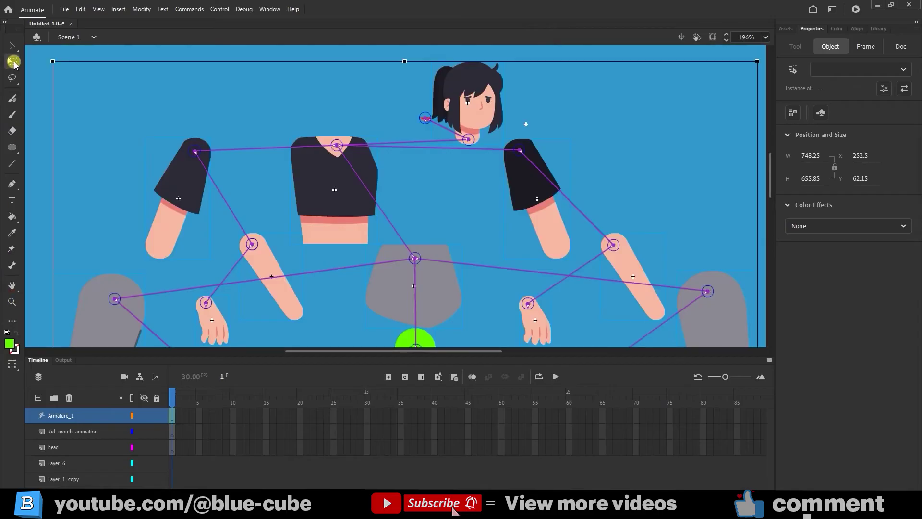
pyautogui.click(477, 112)
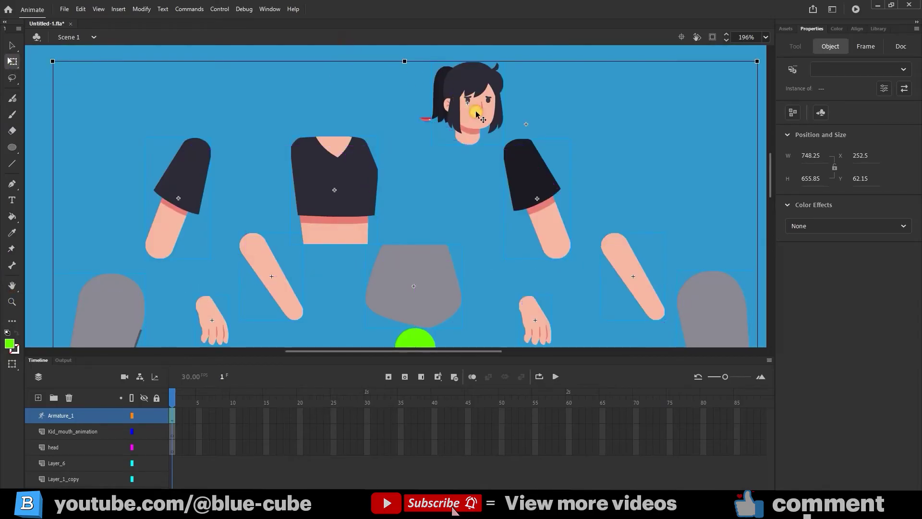
pyautogui.click(470, 103)
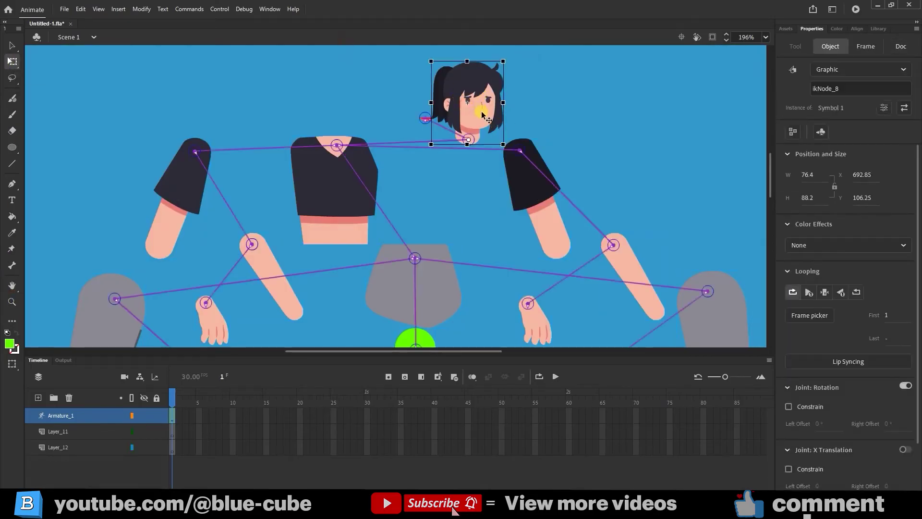
pyautogui.moveTo(483, 114); pyautogui.dragTo(350, 116)
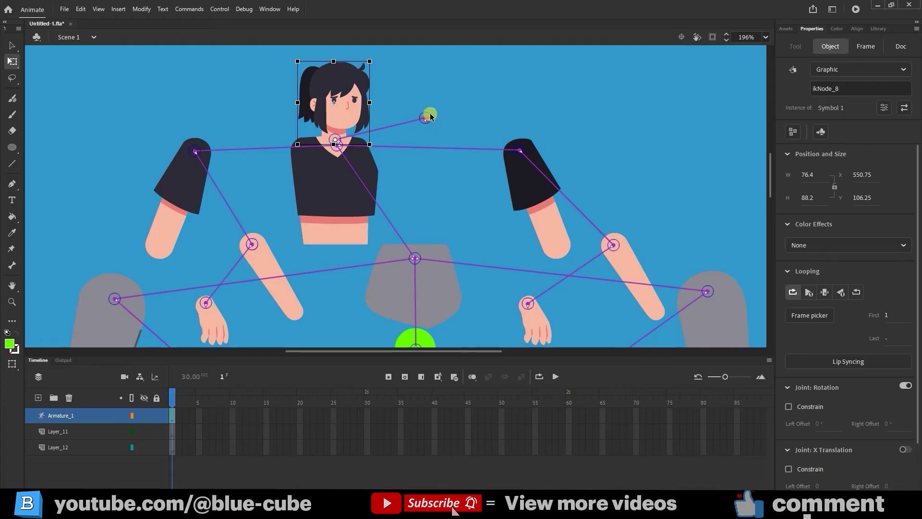
pyautogui.moveTo(431, 121); pyautogui.dragTo(353, 123)
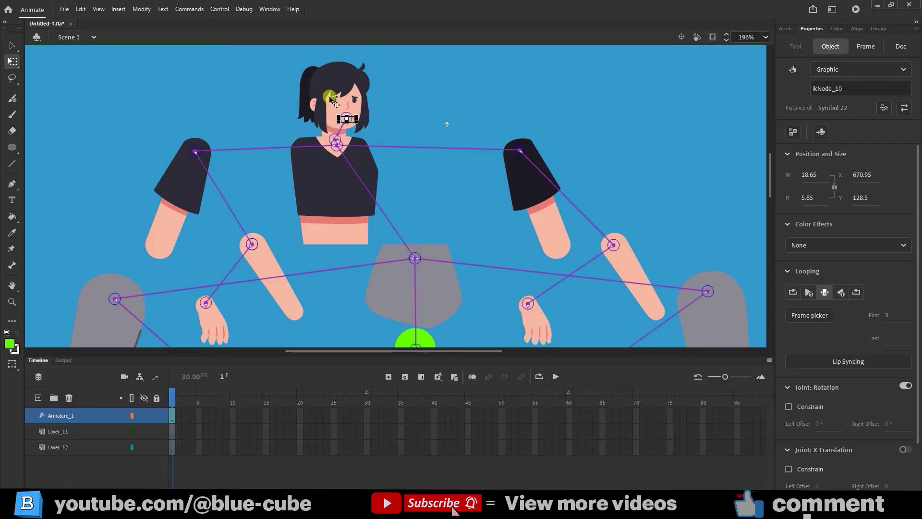
pyautogui.click(377, 107)
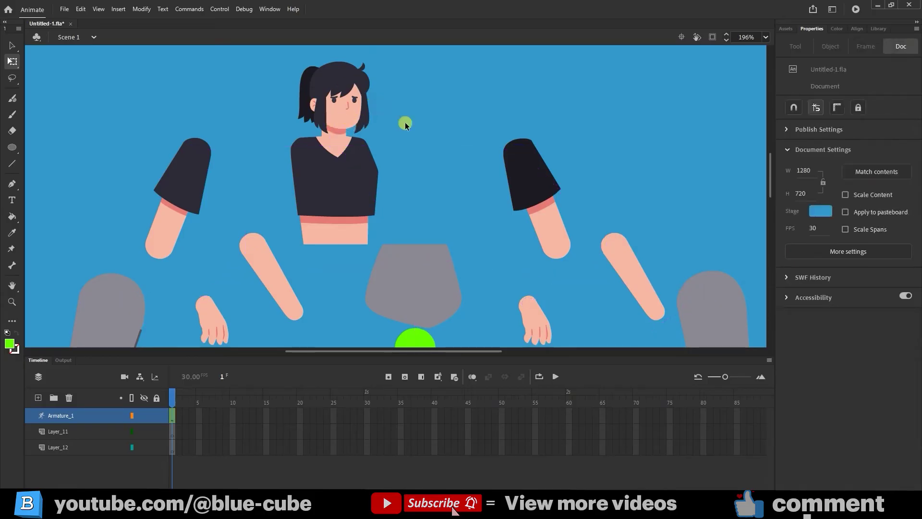
pyautogui.click(428, 118)
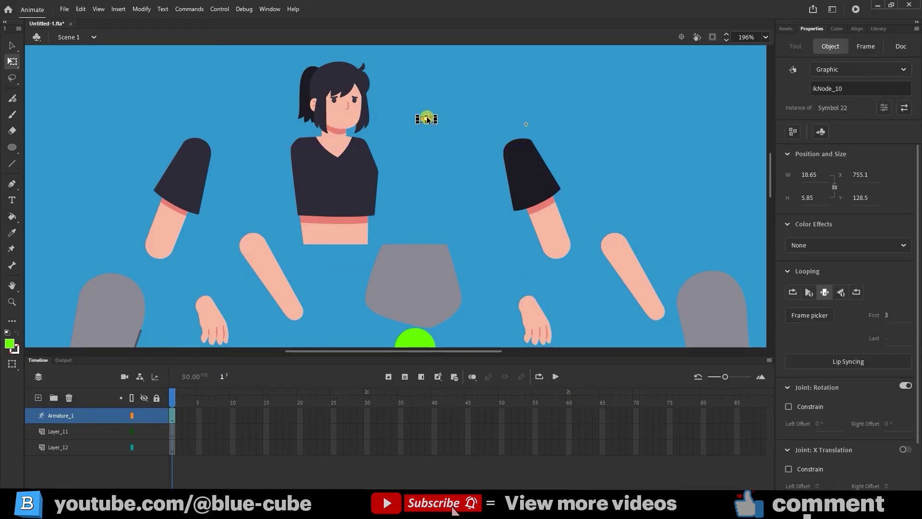
# Step: Bring the lips graphic in front of everything with Arrange > Bring to Front
pyautogui.rightClick(427, 119)
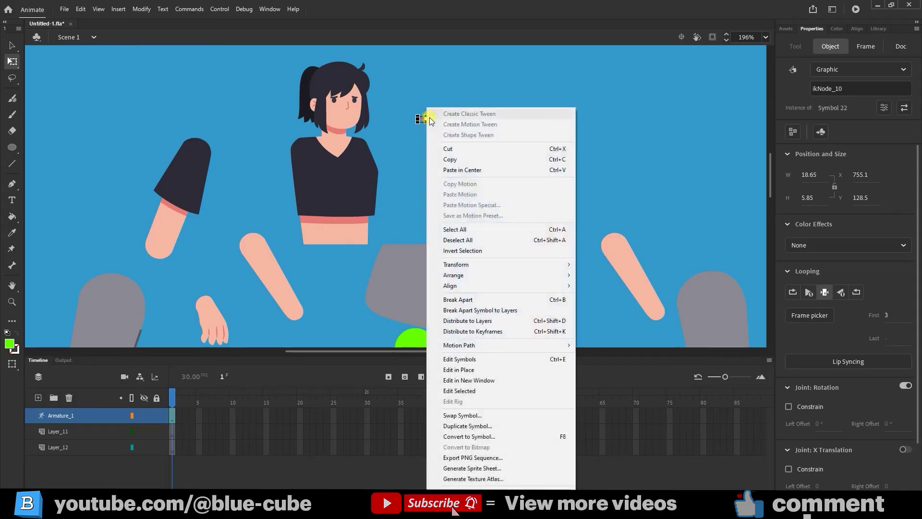
pyautogui.moveTo(504, 275)
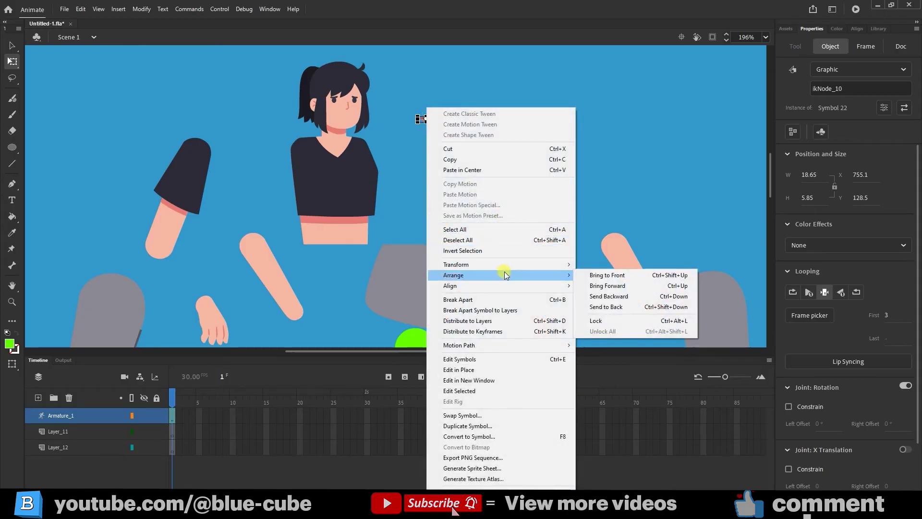
pyautogui.click(607, 276)
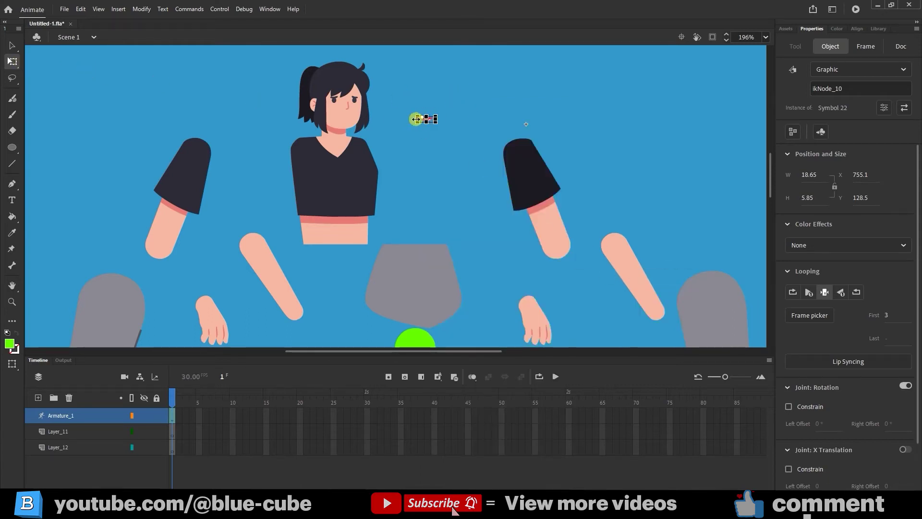
# Step: Zoom in on the face and place the lips on it, nudged slightly up-left
pyautogui.click(12, 302)
pyautogui.moveTo(494, 93); pyautogui.dragTo(263, 156)
pyautogui.press('q')
pyautogui.moveTo(533, 167); pyautogui.dragTo(281, 168)
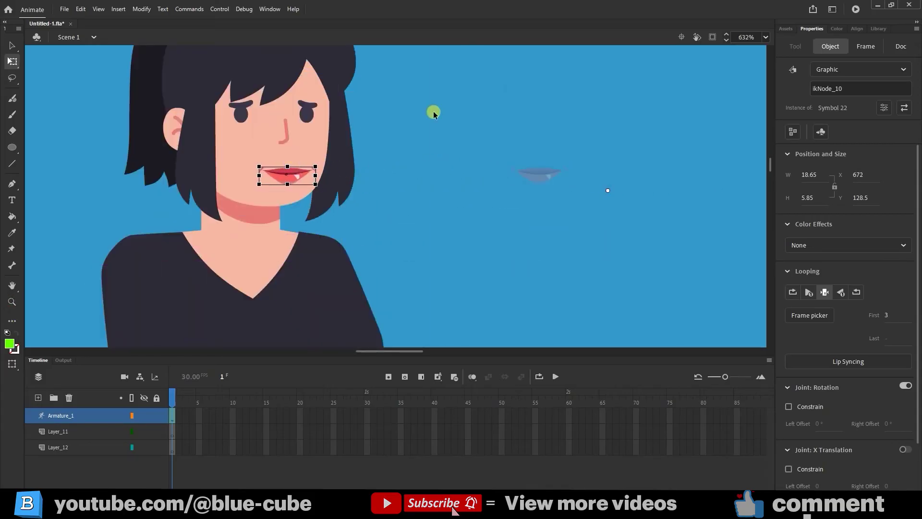
pyautogui.click(434, 113)
pyautogui.click(291, 168)
pyautogui.moveTo(291, 169); pyautogui.dragTo(287, 167)
pyautogui.click(500, 171)
pyautogui.scroll(-6, 418, 205)
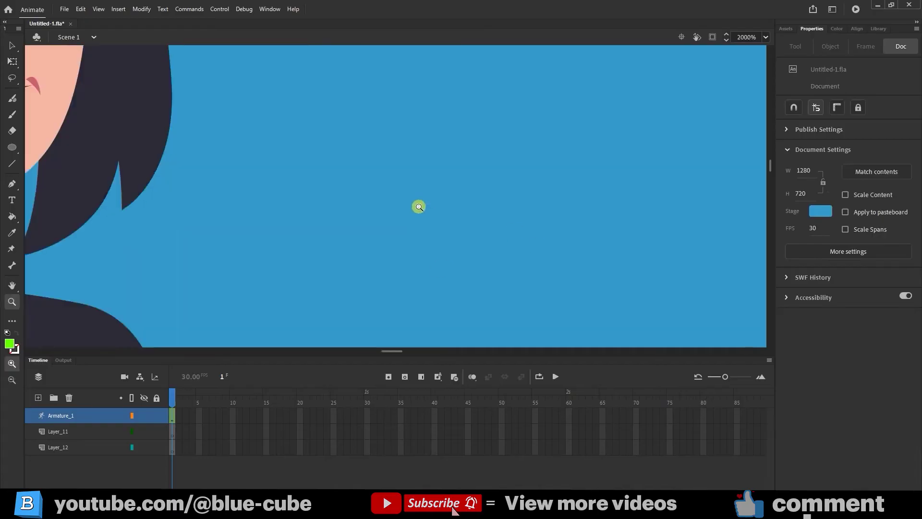
# Step: Attach the left upper arm to the torso and rejoin its forearm and hand
pyautogui.click(205, 153)
pyautogui.moveTo(208, 154); pyautogui.dragTo(282, 182)
pyautogui.click(194, 140)
pyautogui.click(277, 260)
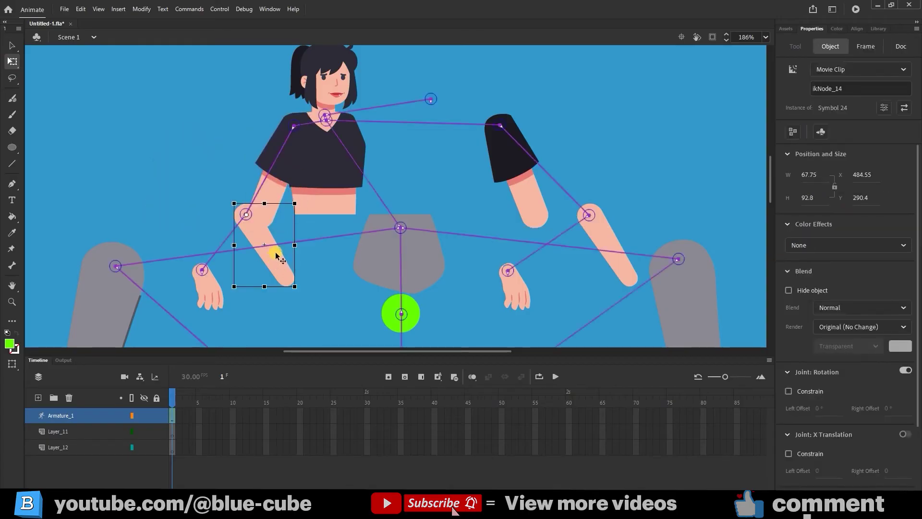
pyautogui.moveTo(277, 253); pyautogui.dragTo(287, 255)
pyautogui.click(170, 203)
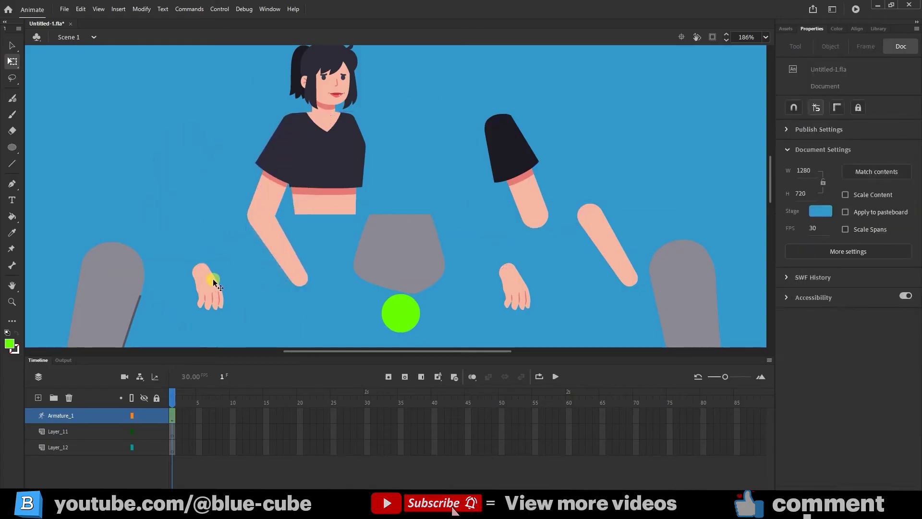
pyautogui.moveTo(212, 279); pyautogui.dragTo(308, 294)
pyautogui.click(266, 260)
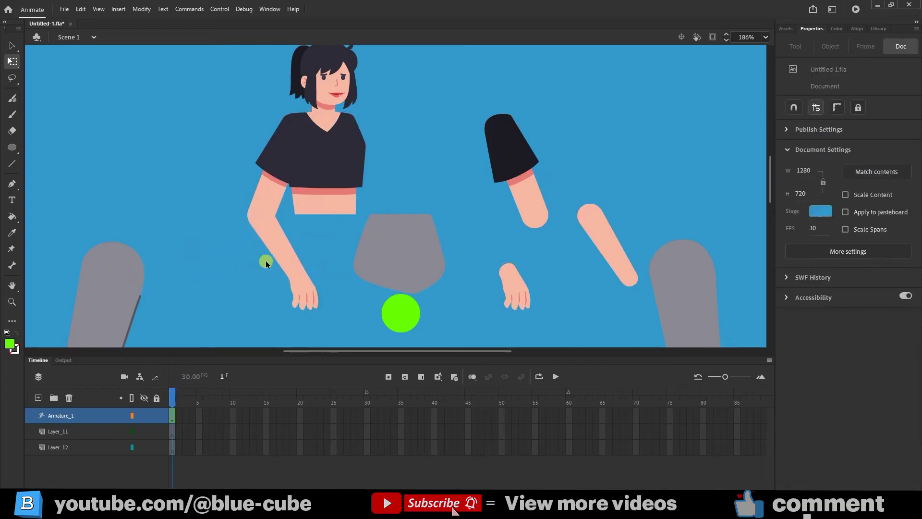
# Step: Move the sleeve piece onto the shoulder and the torso to the body's centre
pyautogui.moveTo(524, 156); pyautogui.dragTo(361, 176)
pyautogui.click(419, 107)
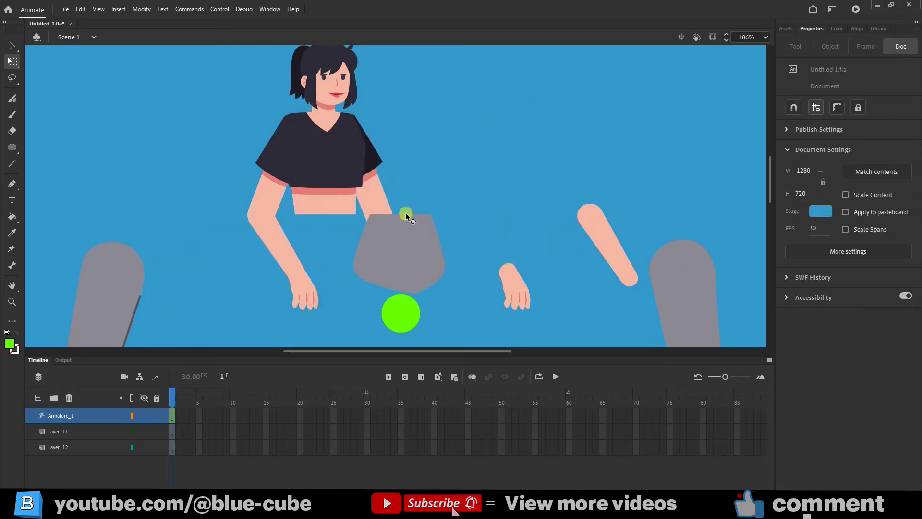
pyautogui.click(314, 174)
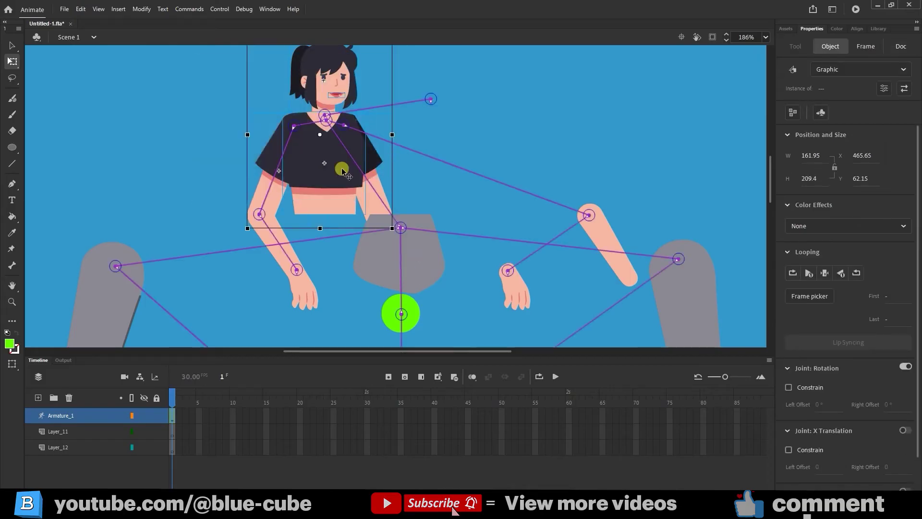
pyautogui.moveTo(324, 172); pyautogui.dragTo(422, 192)
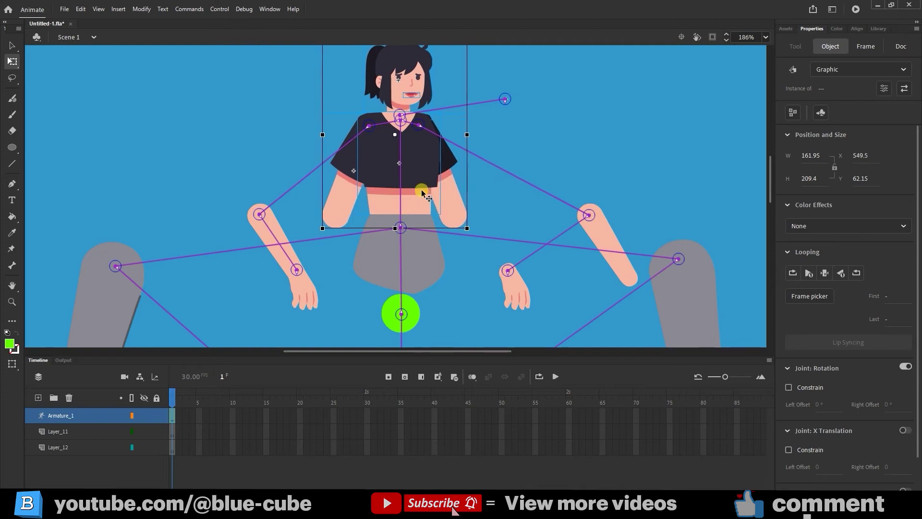
pyautogui.click(617, 125)
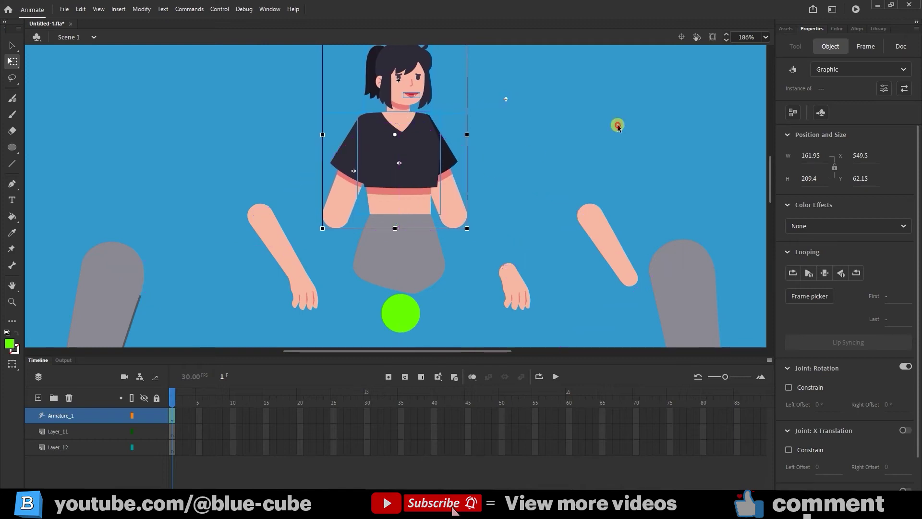
# Step: Bring the detached right arm and its hand onto the body and pull the left forearm inward
pyautogui.moveTo(608, 235); pyautogui.dragTo(476, 248)
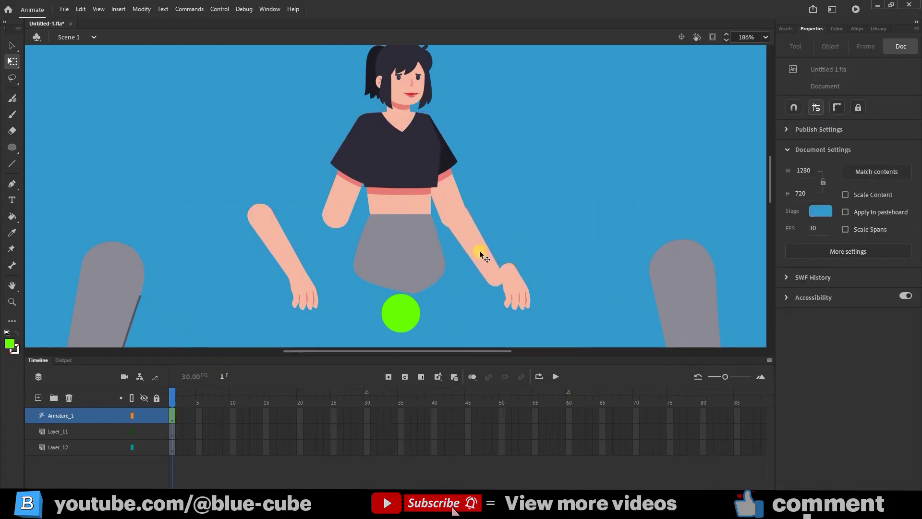
pyautogui.click(517, 279)
pyautogui.moveTo(518, 283); pyautogui.dragTo(495, 272)
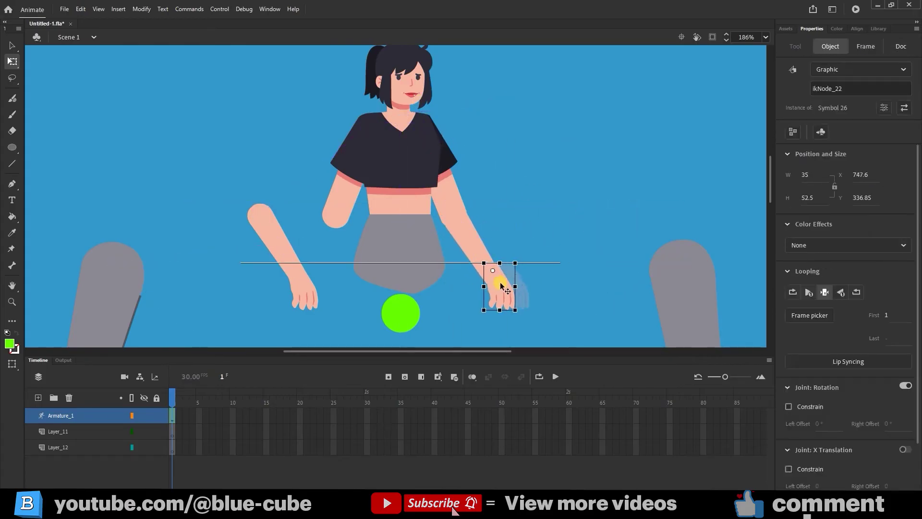
pyautogui.click(535, 229)
pyautogui.click(311, 302)
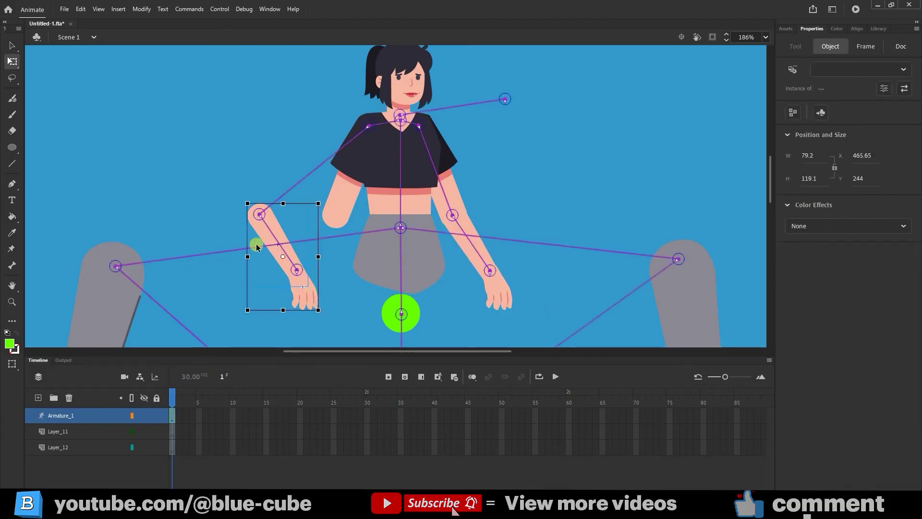
pyautogui.moveTo(257, 247); pyautogui.dragTo(350, 269)
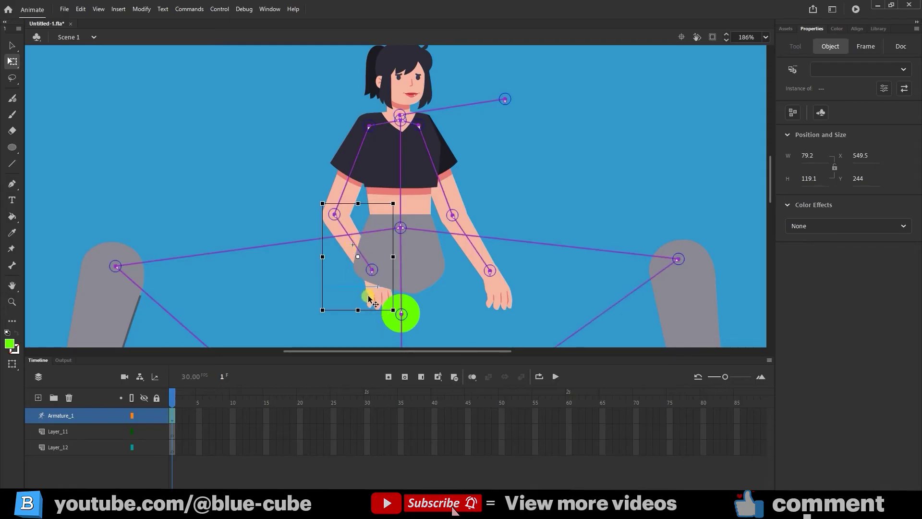
# Step: Bring the left forearm in front of the body with Arrange > Bring to Front
pyautogui.rightClick(347, 241)
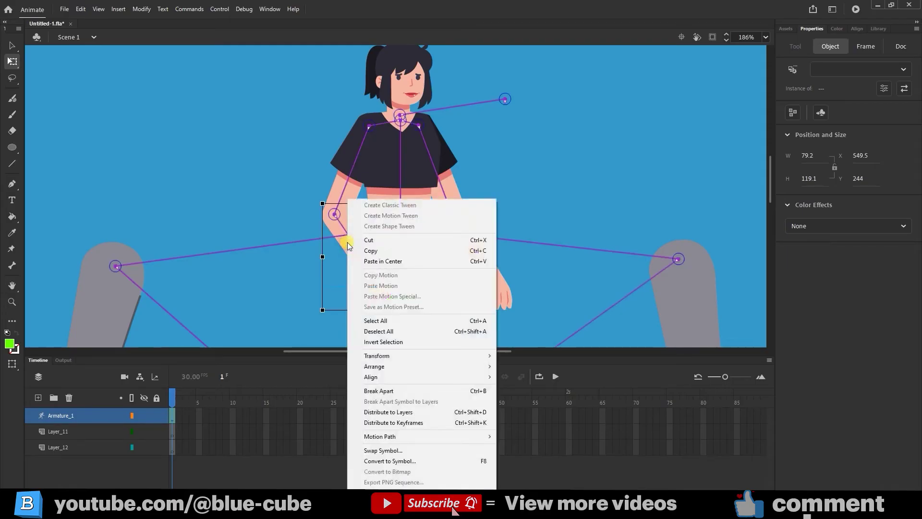
pyautogui.moveTo(440, 366)
pyautogui.click(527, 366)
pyautogui.click(342, 274)
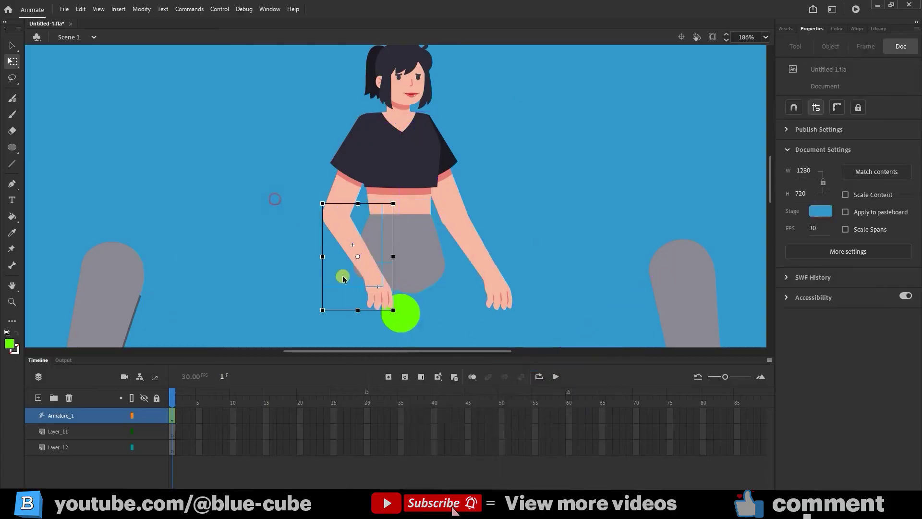
# Step: Drag both legs and lower legs to the middle so they rejoin under the hips
pyautogui.scroll(-3, 422, 231)
pyautogui.click(128, 223)
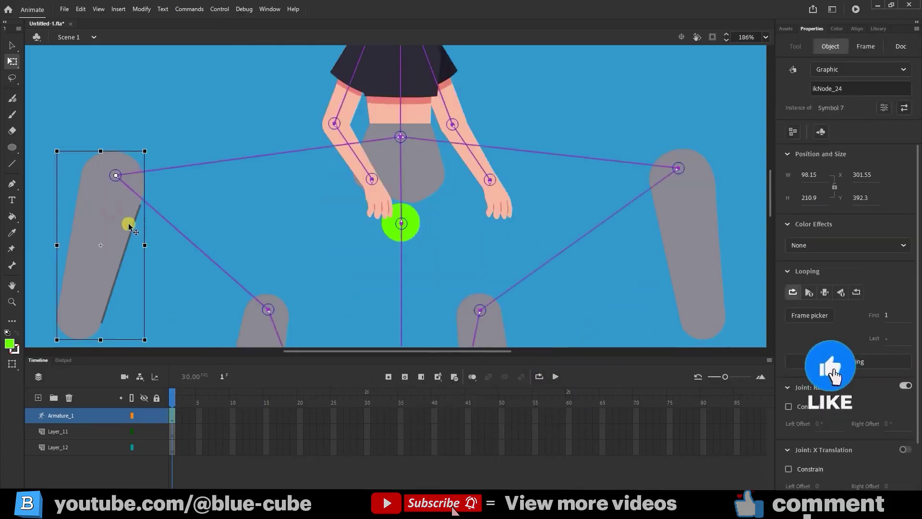
pyautogui.moveTo(140, 218); pyautogui.dragTo(380, 260)
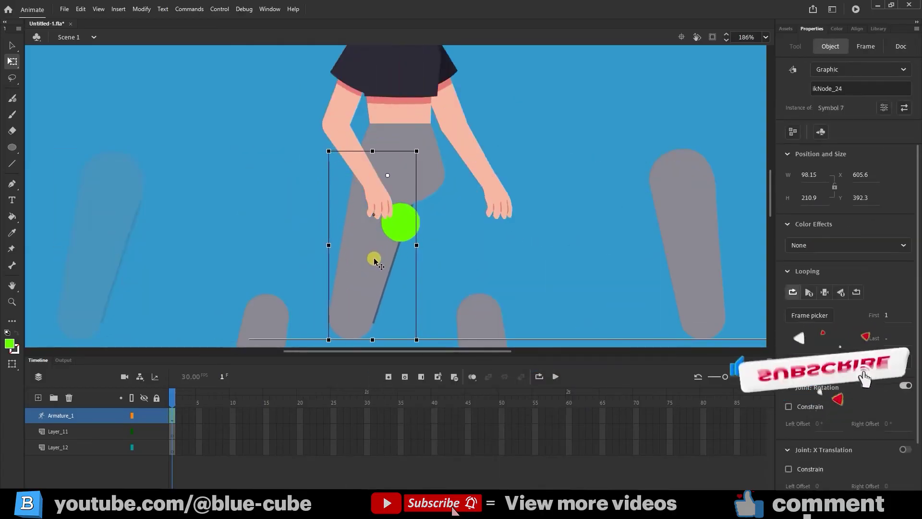
pyautogui.click(700, 225)
pyautogui.moveTo(699, 224); pyautogui.dragTo(426, 232)
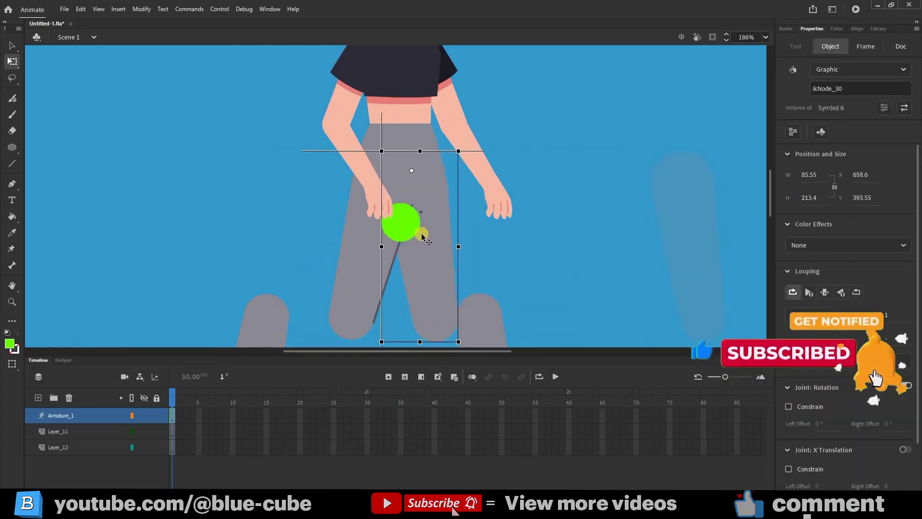
pyautogui.scroll(-3, 488, 242)
pyautogui.scroll(-3, 488, 243)
pyautogui.click(488, 182)
pyautogui.moveTo(488, 182); pyautogui.dragTo(435, 181)
pyautogui.moveTo(265, 181); pyautogui.dragTo(350, 179)
pyautogui.click(247, 138)
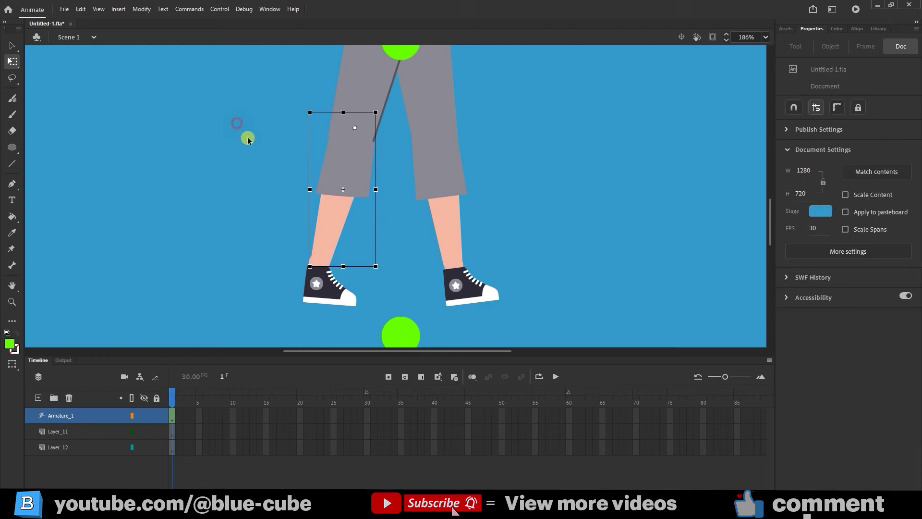
pyautogui.scroll(3, 661, 81)
# Step: At 100% view, drag the girl's head joint to rotate it on the neck bone
pyautogui.hotkey('ctrl', '1')
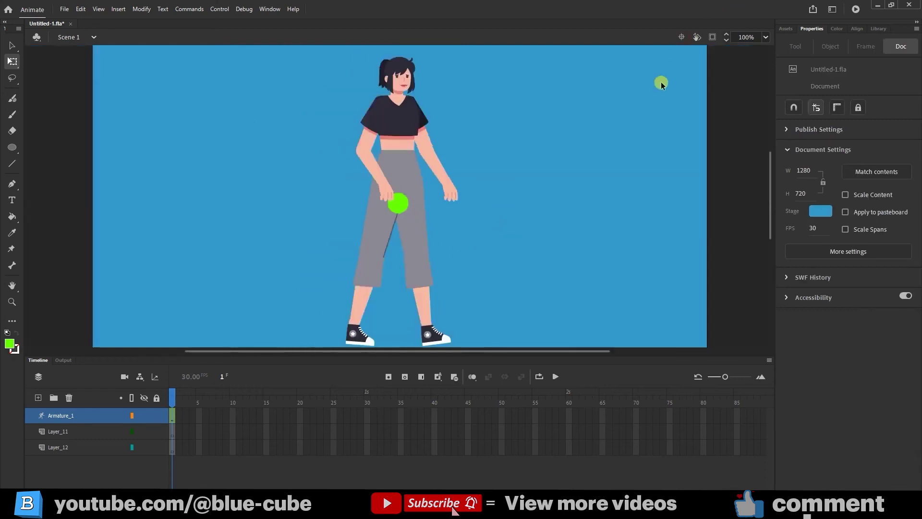
pyautogui.click(11, 45)
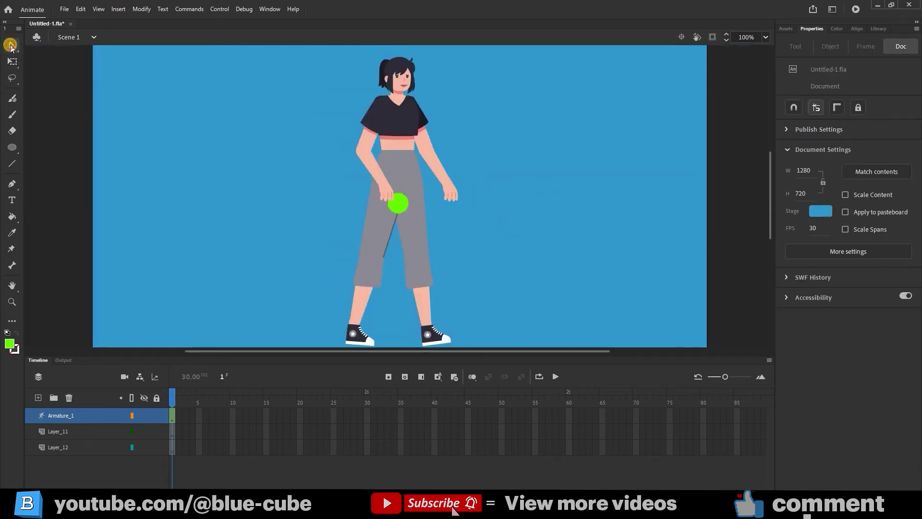
pyautogui.click(405, 71)
pyautogui.moveTo(405, 71); pyautogui.dragTo(450, 85)
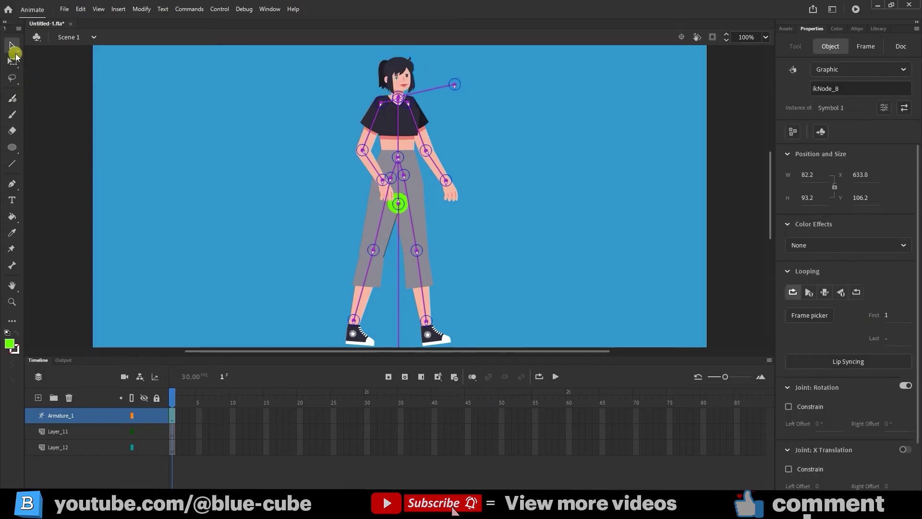
pyautogui.click(12, 302)
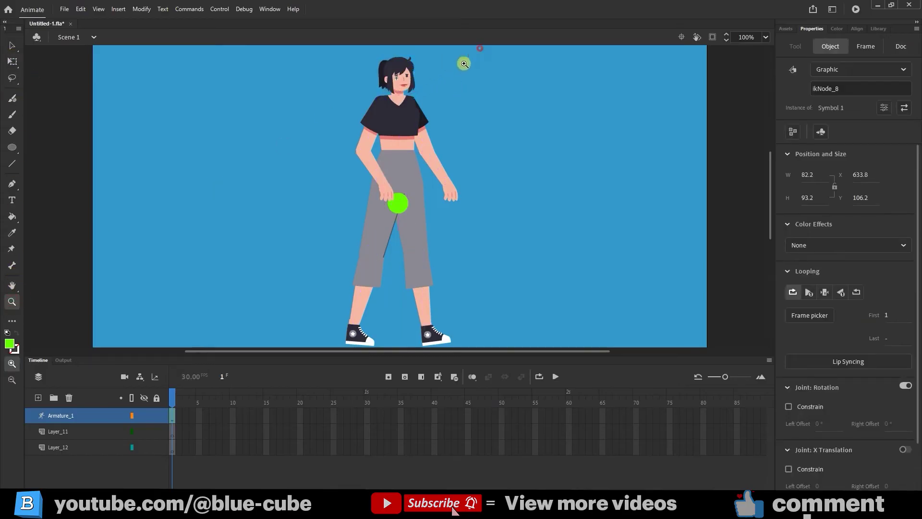
# Step: Zoom in on the head, select the mouth, and toggle armature bone visibility off and on
pyautogui.moveTo(365, 55); pyautogui.dragTo(425, 118)
pyautogui.press('v')
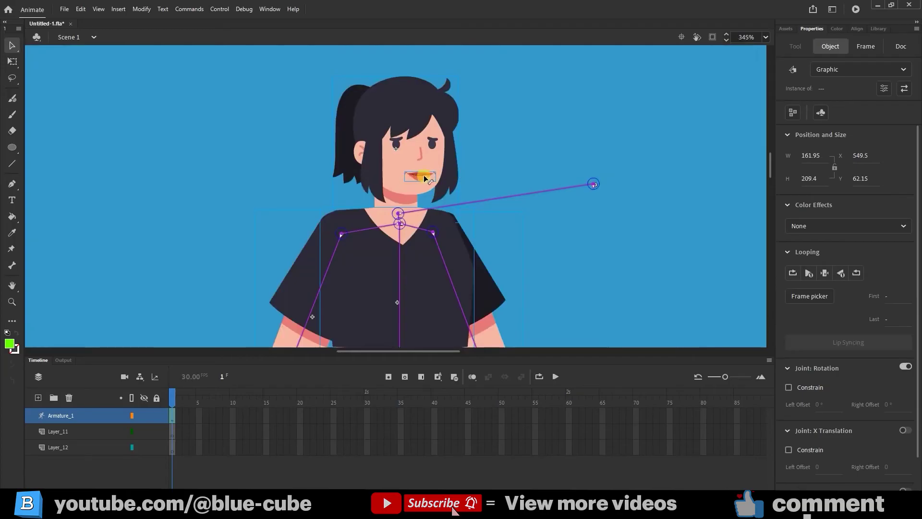
pyautogui.click(11, 60)
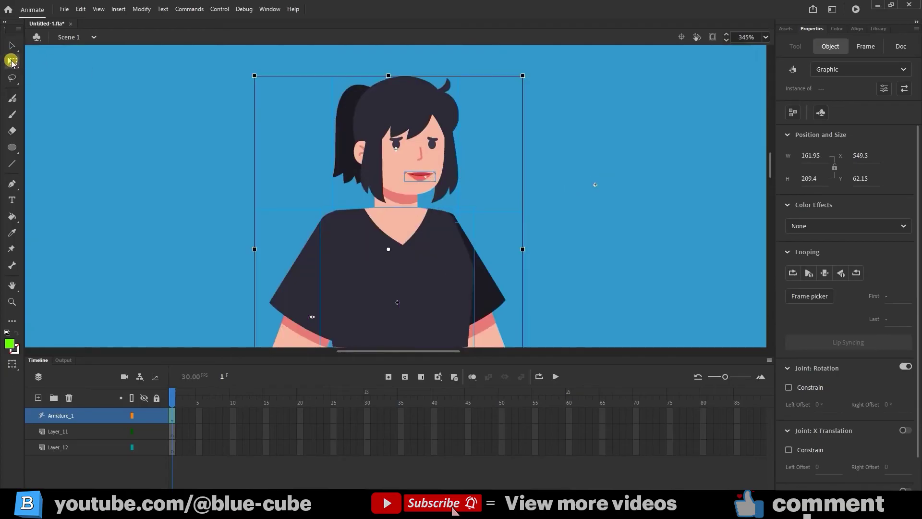
pyautogui.click(422, 176)
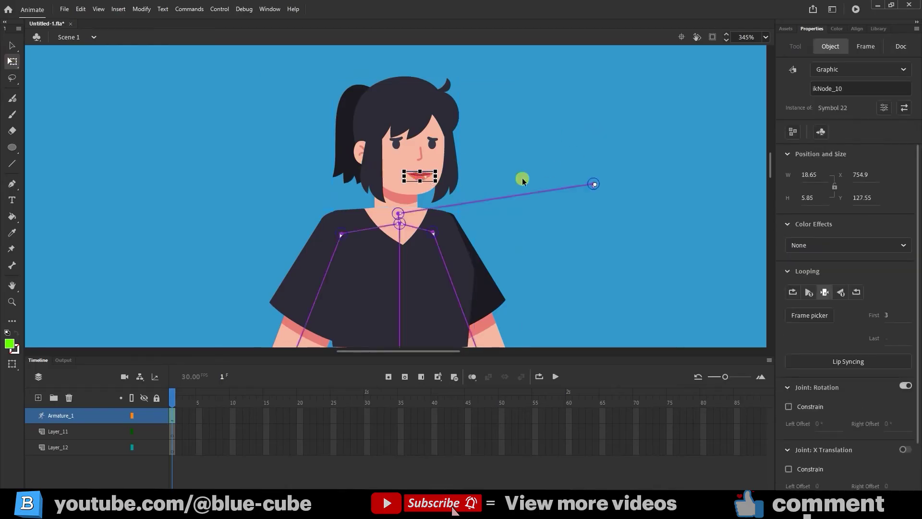
pyautogui.click(596, 185)
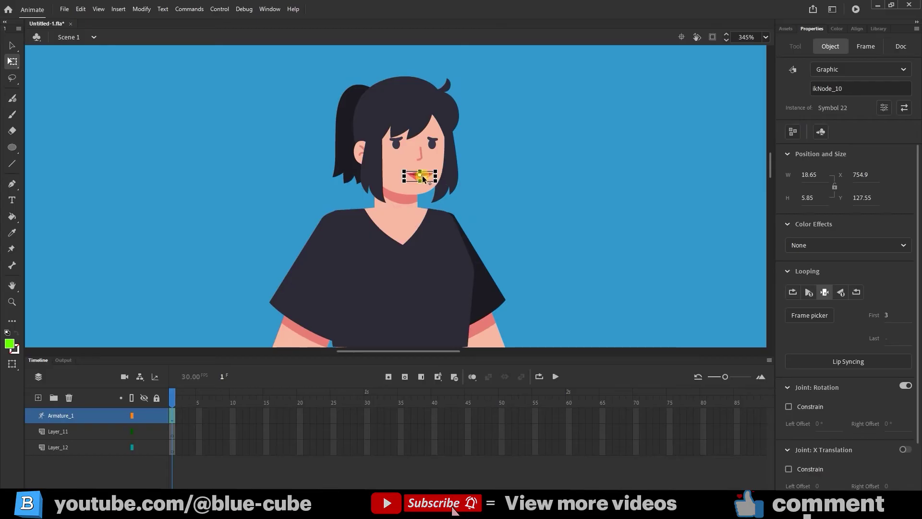
pyautogui.click(490, 138)
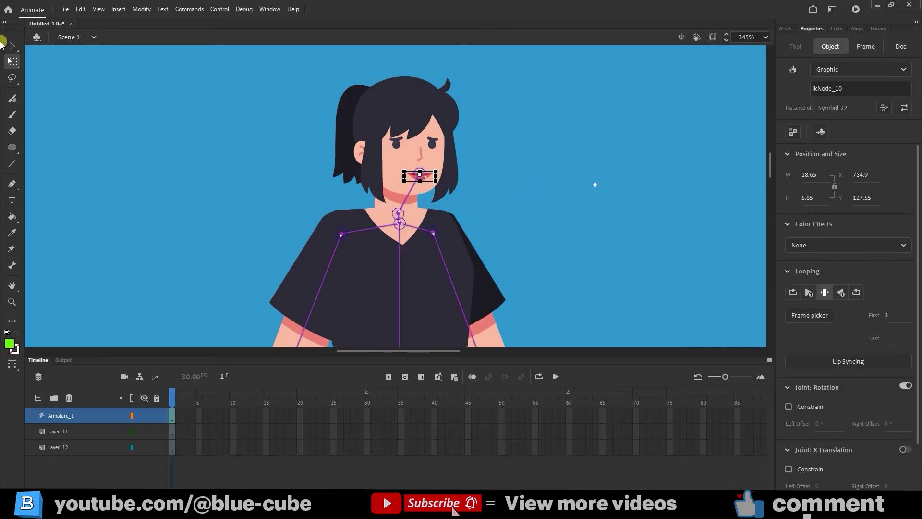
# Step: Drag the head slightly right and down over the neck, then view the whole character
pyautogui.click(12, 45)
pyautogui.moveTo(377, 117); pyautogui.dragTo(397, 126)
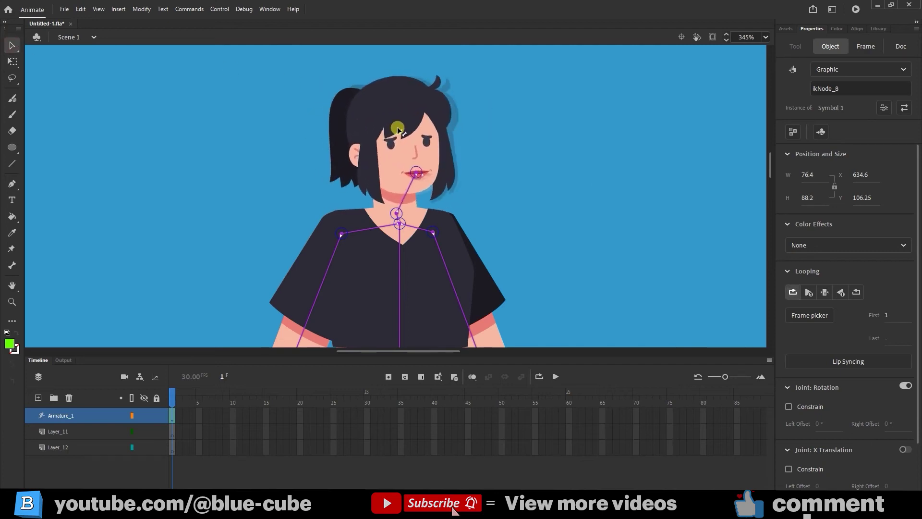
pyautogui.hotkey('ctrl', '1')
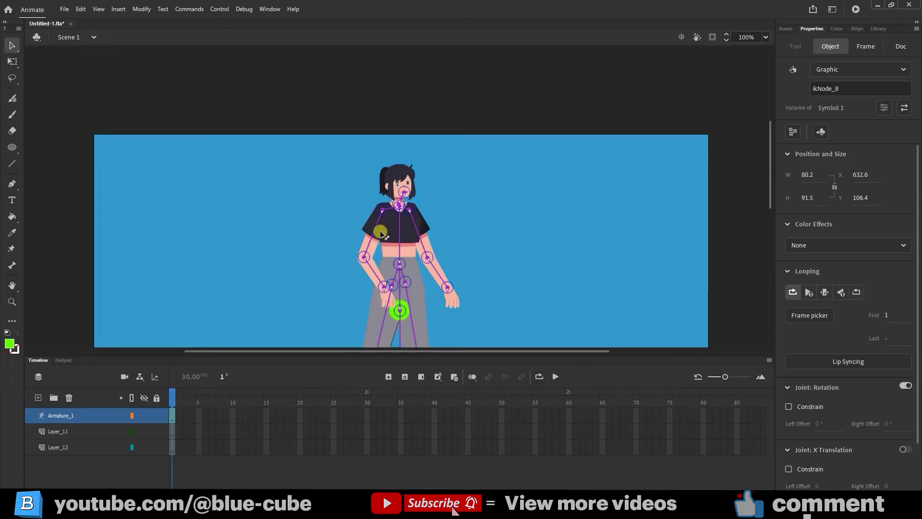
# Step: Swing the left arm to test the rig, then zoom in on the upper body
pyautogui.moveTo(374, 236); pyautogui.dragTo(665, 288)
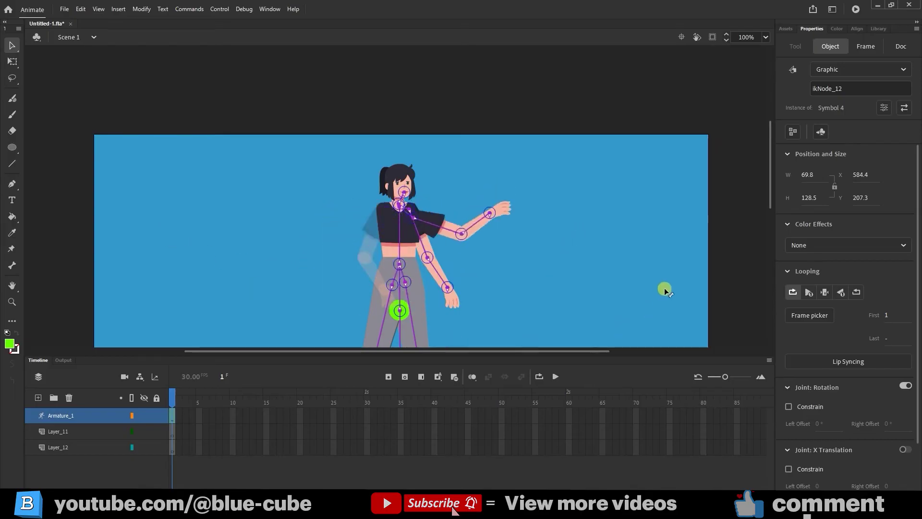
pyautogui.press('z')
pyautogui.moveTo(489, 177); pyautogui.dragTo(323, 263)
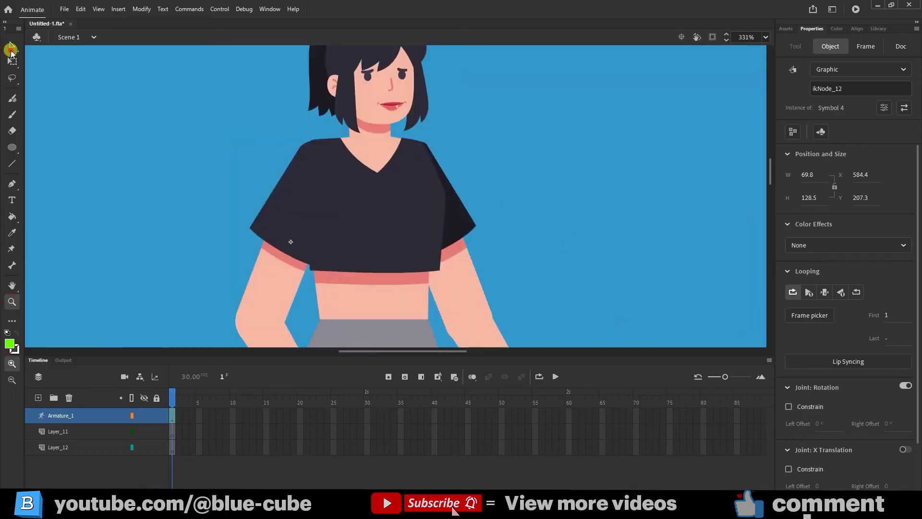
pyautogui.click(11, 50)
# Step: Set the left shoulder bone's joint speed to 0% and select the right shoulder bone
pyautogui.click(344, 159)
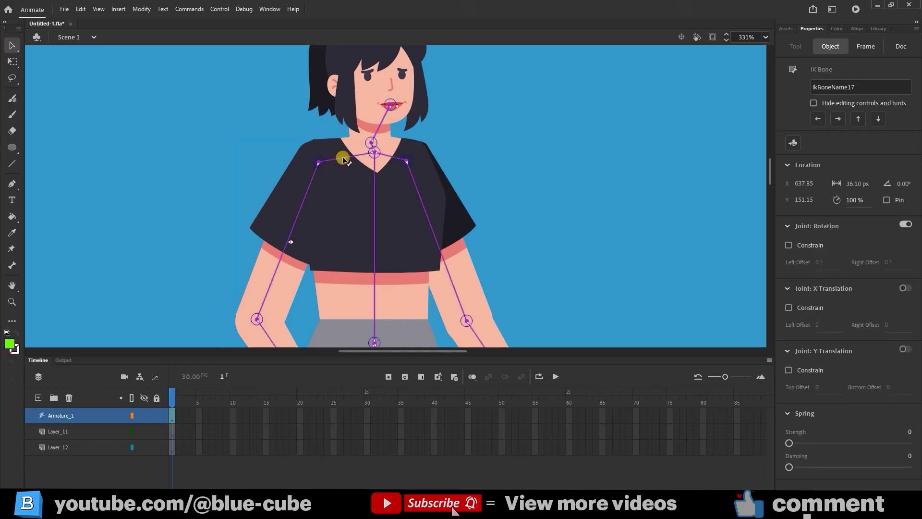
pyautogui.moveTo(343, 159); pyautogui.dragTo(332, 162)
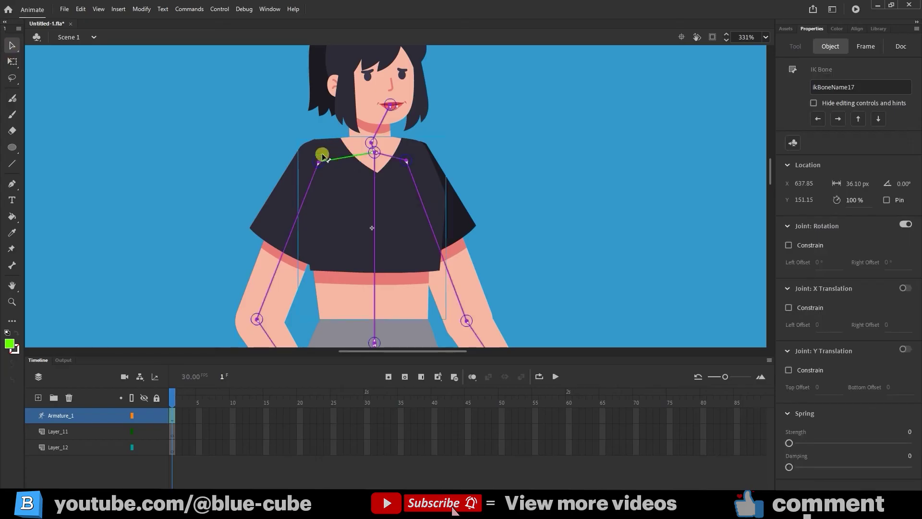
pyautogui.click(345, 156)
pyautogui.click(838, 202)
pyautogui.moveTo(855, 201); pyautogui.dragTo(741, 202)
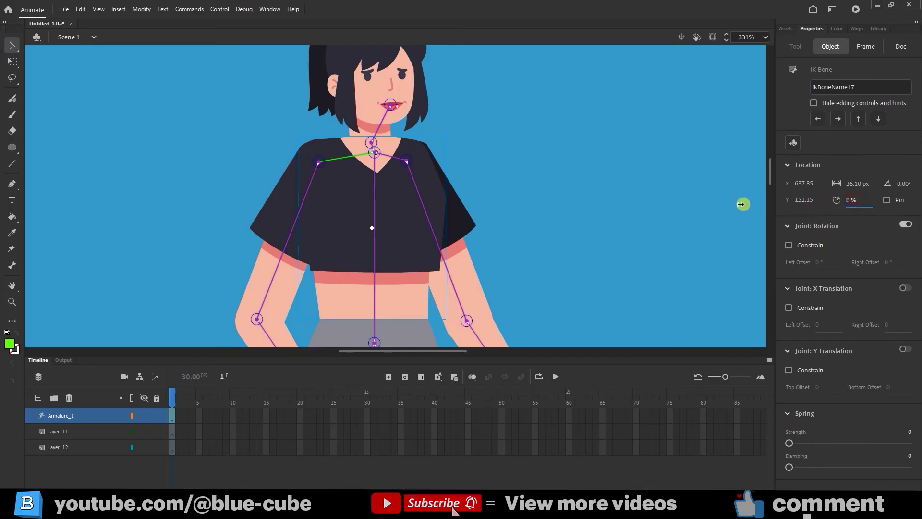
pyautogui.click(392, 158)
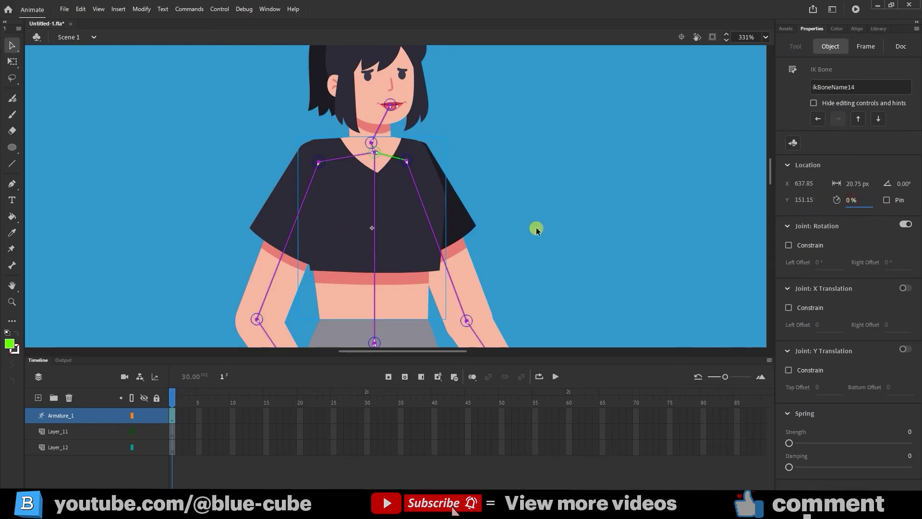
pyautogui.scroll(-5, 387, 221)
# Step: Set the right thigh bone's joint speed to 0%
pyautogui.scroll(2, 387, 120)
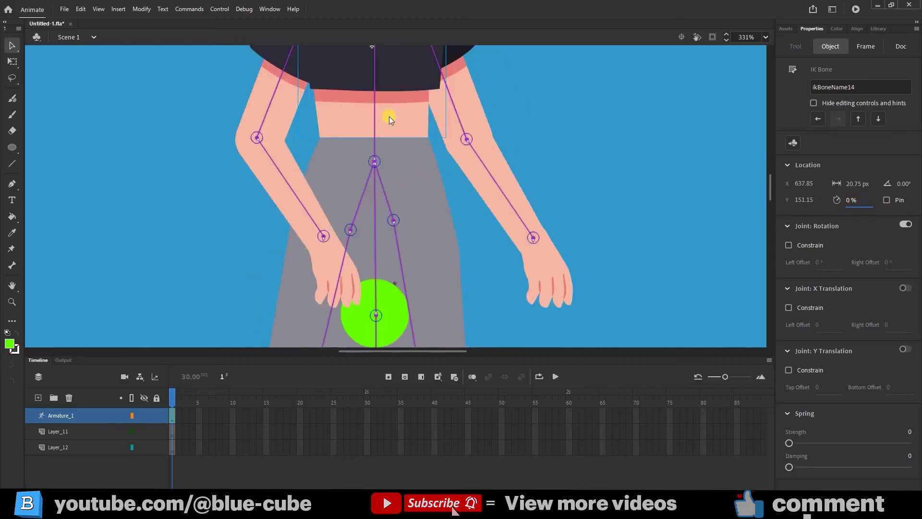
pyautogui.click(388, 201)
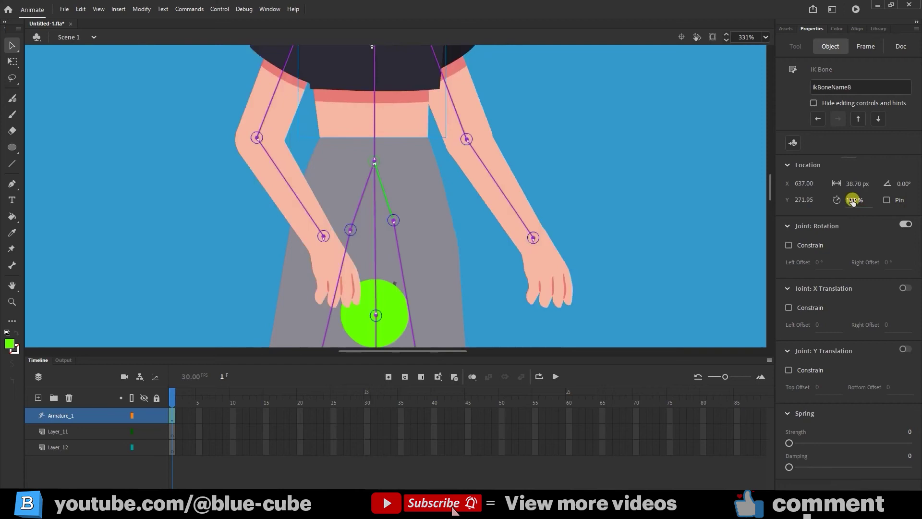
pyautogui.moveTo(853, 201); pyautogui.dragTo(491, 209)
# Step: With Free Transform, shift the skirt piece's pivot right and move the left hip joint up-left
pyautogui.click(359, 203)
pyautogui.click(389, 206)
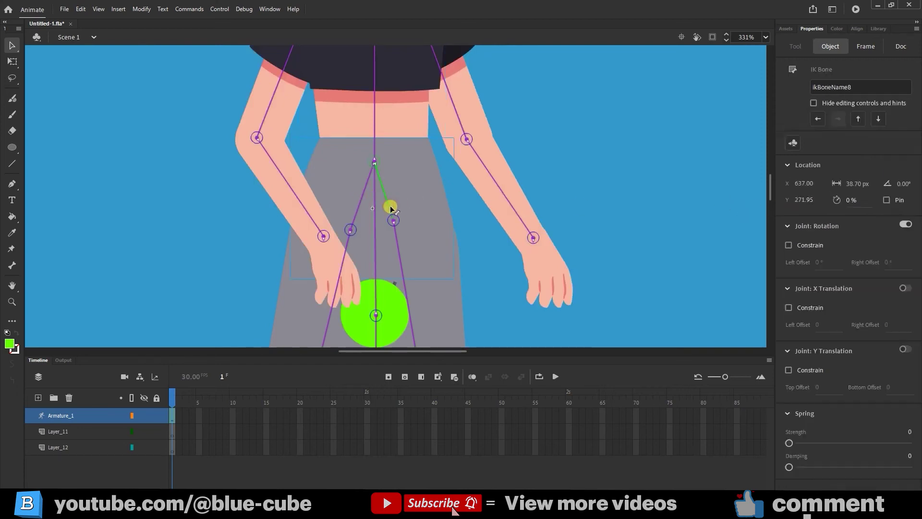
pyautogui.press('q')
pyautogui.click(483, 220)
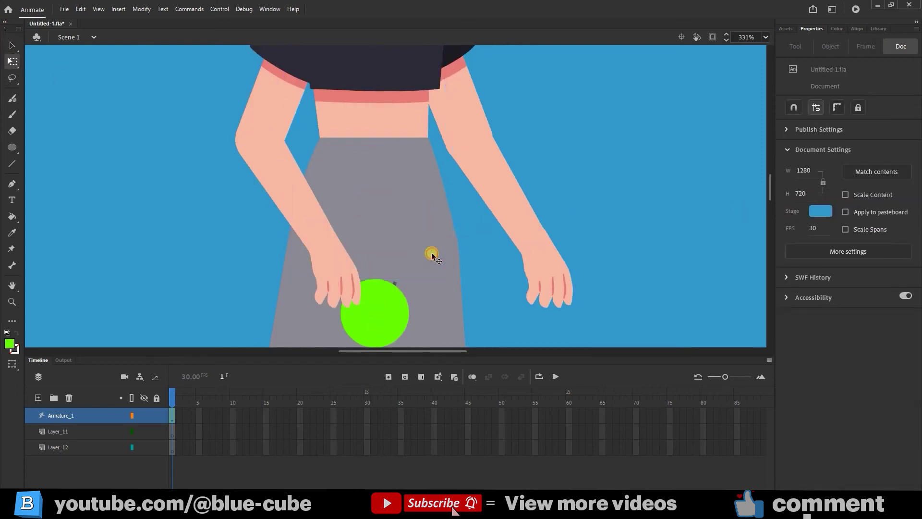
pyautogui.click(431, 251)
pyautogui.click(450, 305)
pyautogui.moveTo(397, 221); pyautogui.dragTo(406, 220)
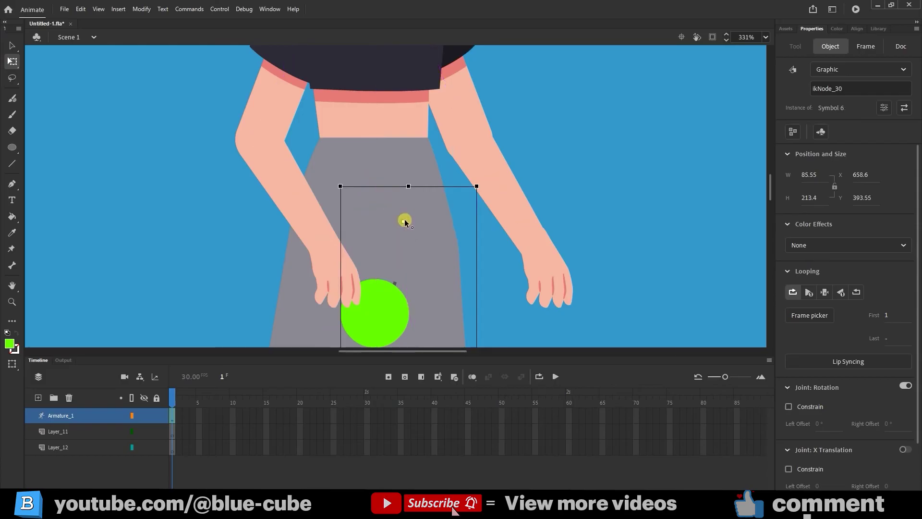
pyautogui.click(314, 255)
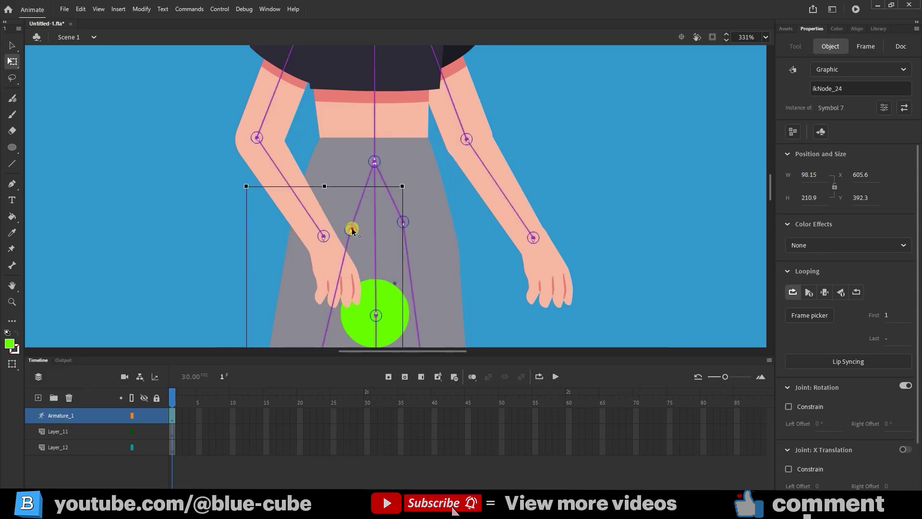
pyautogui.moveTo(352, 230); pyautogui.dragTo(342, 216)
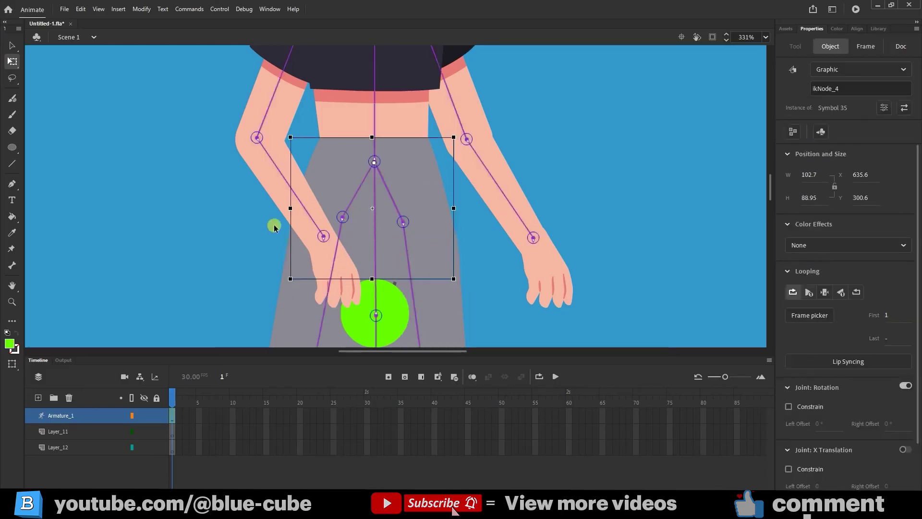
pyautogui.click(319, 232)
pyautogui.click(251, 237)
pyautogui.click(457, 273)
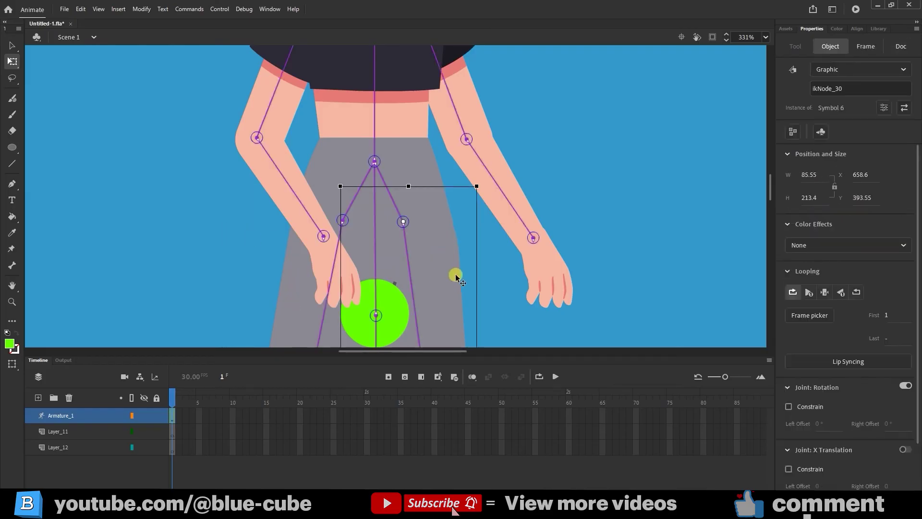
# Step: Test the hip bend on the leg bones and edit the left leg bone's joint speed
pyautogui.click(12, 45)
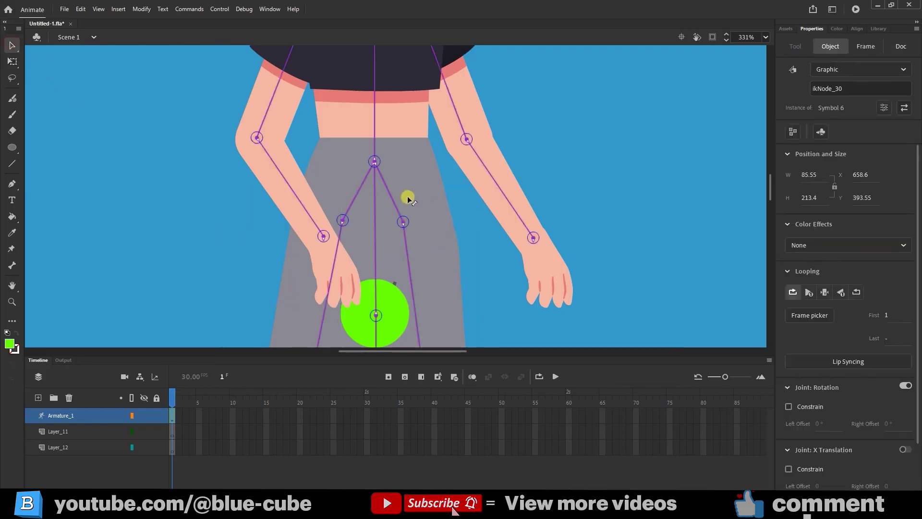
pyautogui.click(393, 198)
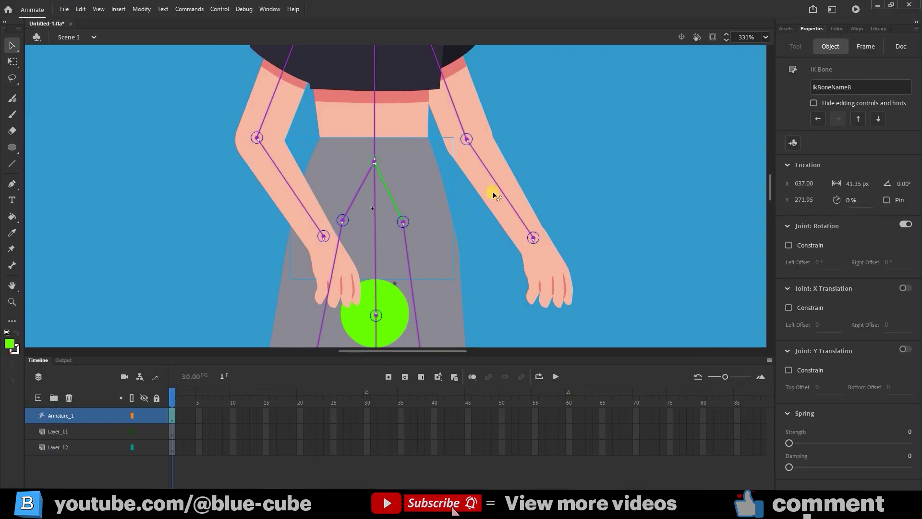
pyautogui.moveTo(339, 190); pyautogui.dragTo(360, 199)
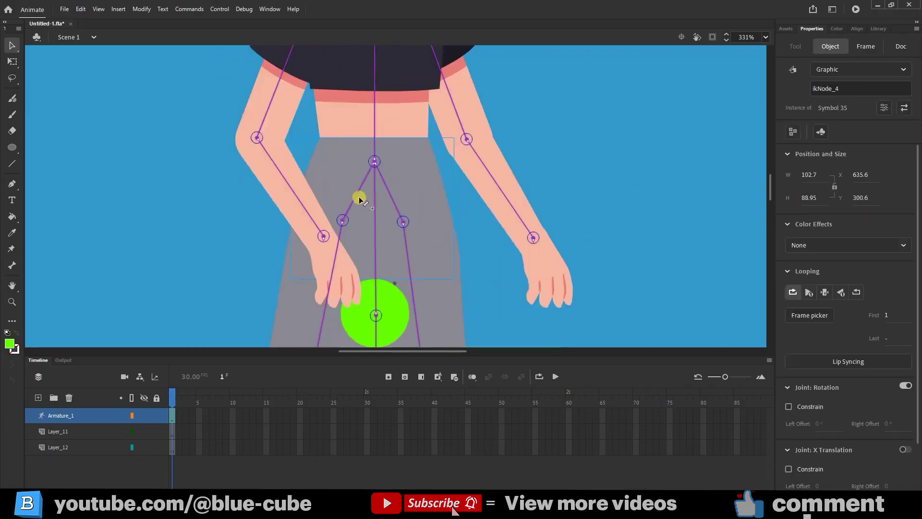
pyautogui.click(355, 198)
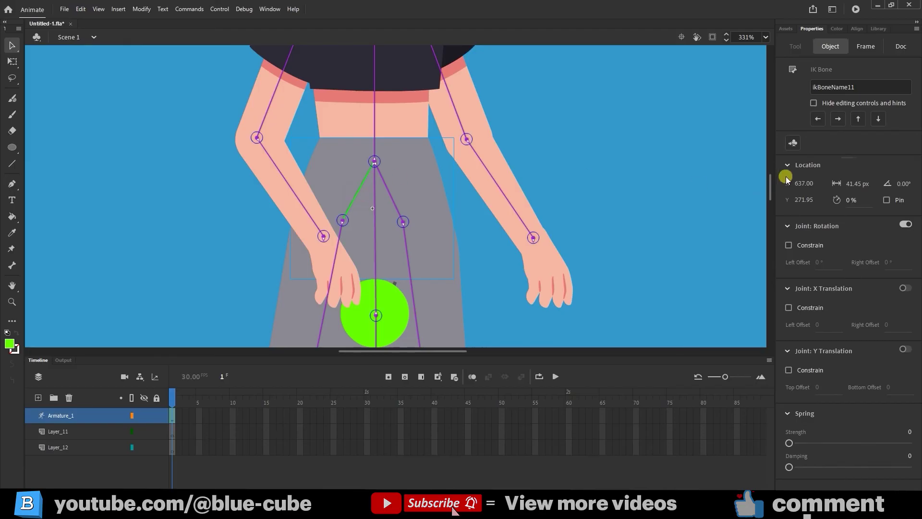
pyautogui.click(850, 200)
# Step: At 100% view, test-drag the arms and legs into poses, undoing the last leg pose
pyautogui.hotkey('ctrl', '1')
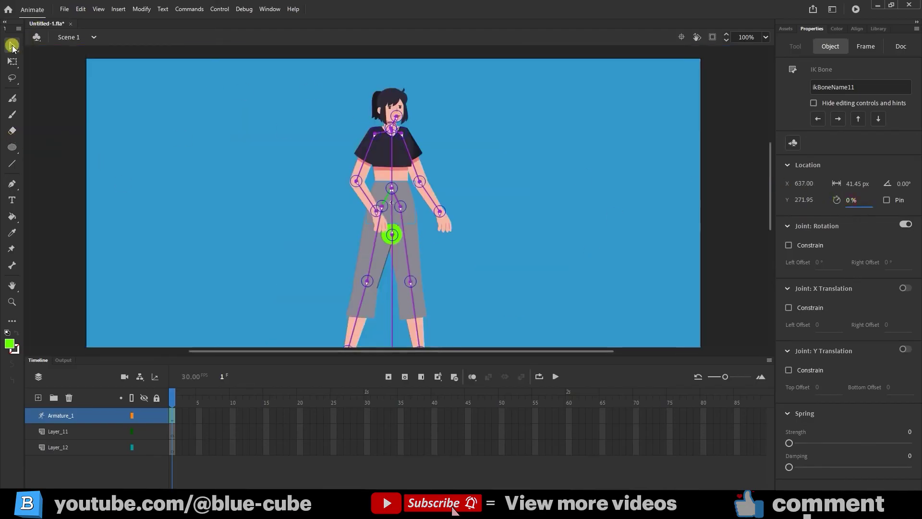
pyautogui.moveTo(442, 218); pyautogui.dragTo(474, 138)
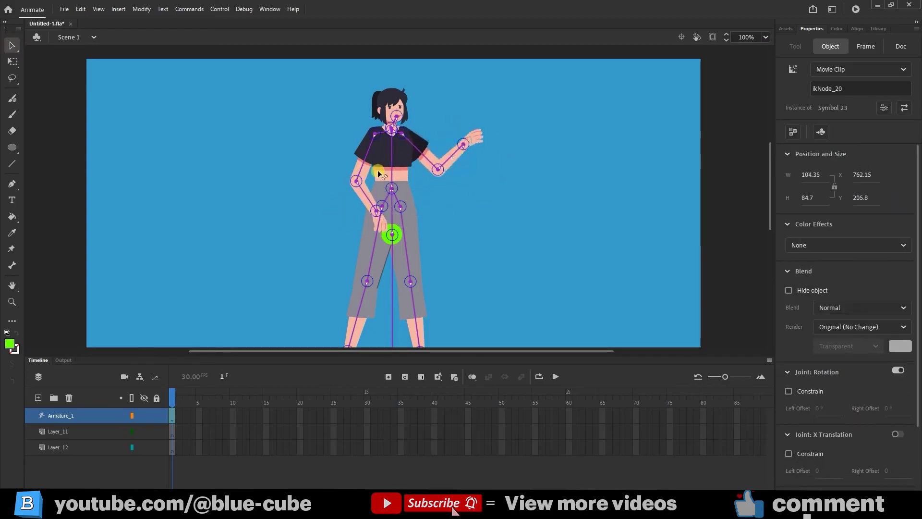
pyautogui.moveTo(370, 197); pyautogui.dragTo(350, 214)
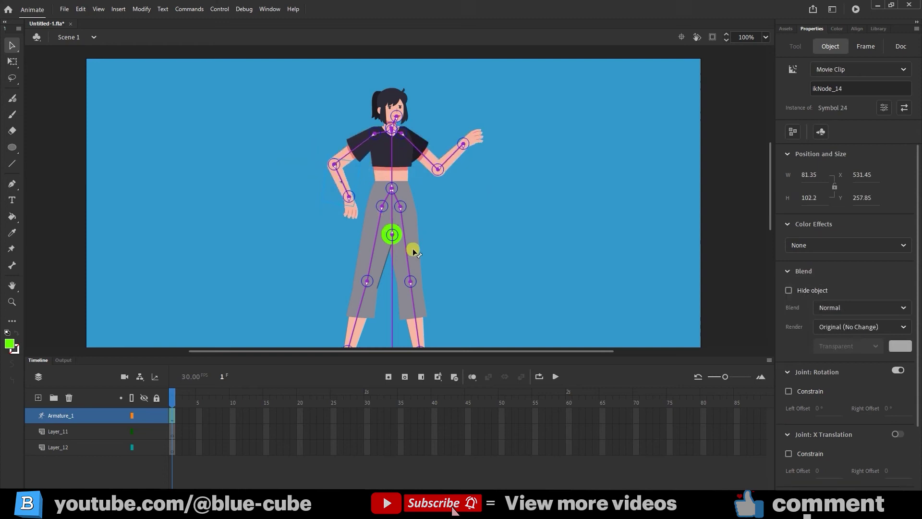
pyautogui.moveTo(412, 249); pyautogui.dragTo(456, 261)
pyautogui.moveTo(370, 257); pyautogui.dragTo(300, 318)
pyautogui.moveTo(503, 310); pyautogui.dragTo(489, 318)
pyautogui.moveTo(323, 342); pyautogui.dragTo(312, 331)
pyautogui.moveTo(475, 283); pyautogui.dragTo(512, 280)
pyautogui.hotkey('ctrl', 'z')
# Step: Zoom in on the legs and pose the right leg, moving it toward the centre
pyautogui.click(12, 301)
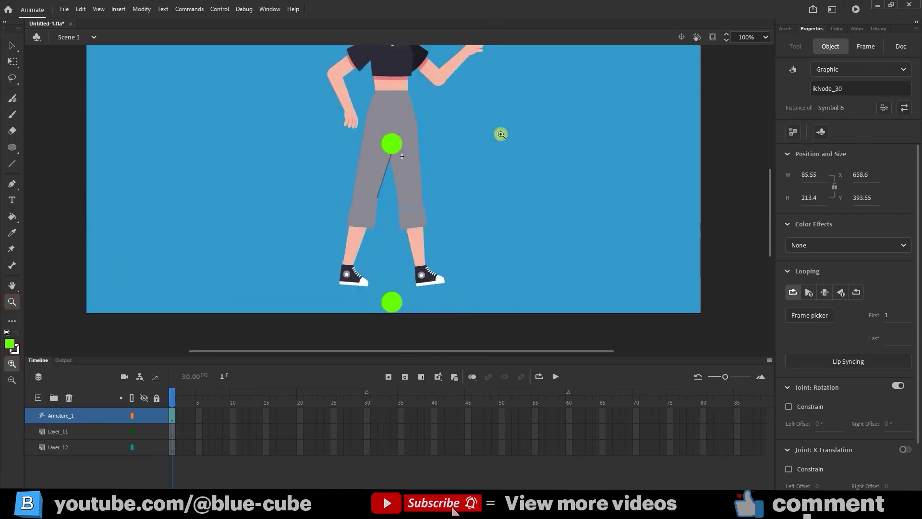
pyautogui.click(543, 268)
pyautogui.click(14, 53)
pyautogui.moveTo(463, 180); pyautogui.dragTo(587, 109)
pyautogui.hotkey('ctrl', 'z')
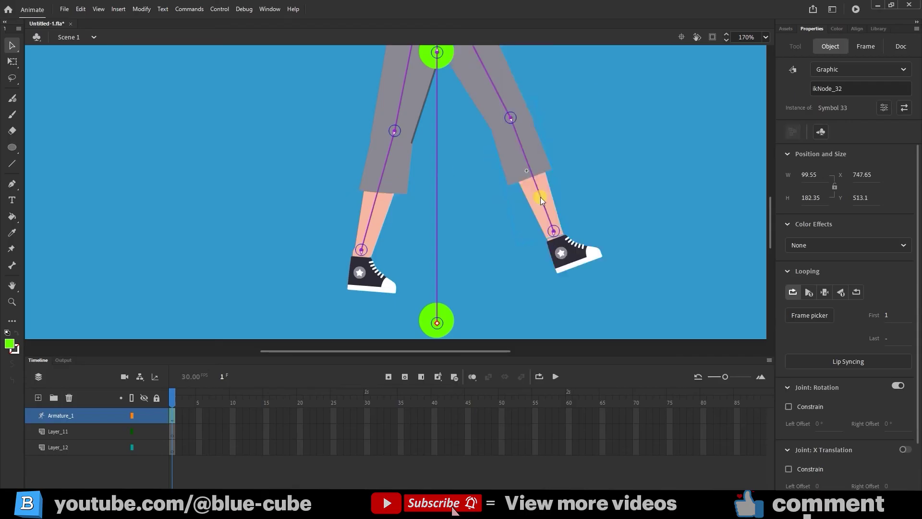
pyautogui.moveTo(568, 149); pyautogui.dragTo(485, 154)
# Step: In outline view, nudge the left knee pivot, then turn outlines off for full colour
pyautogui.press('q')
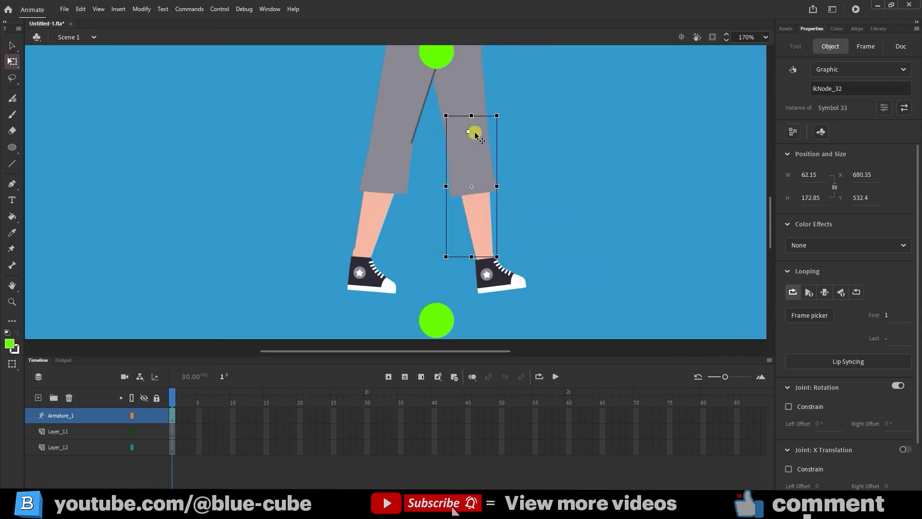
pyautogui.click(132, 397)
pyautogui.scroll(3, 454, 193)
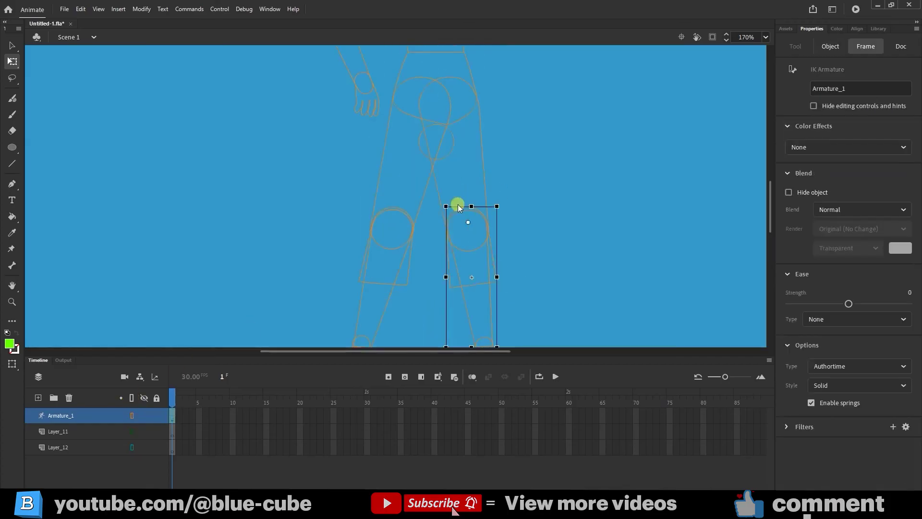
pyautogui.click(472, 231)
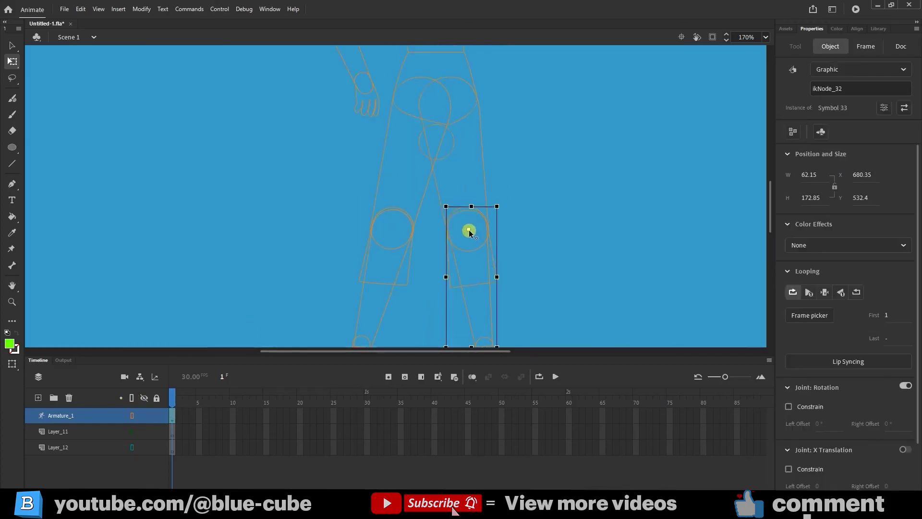
pyautogui.click(395, 257)
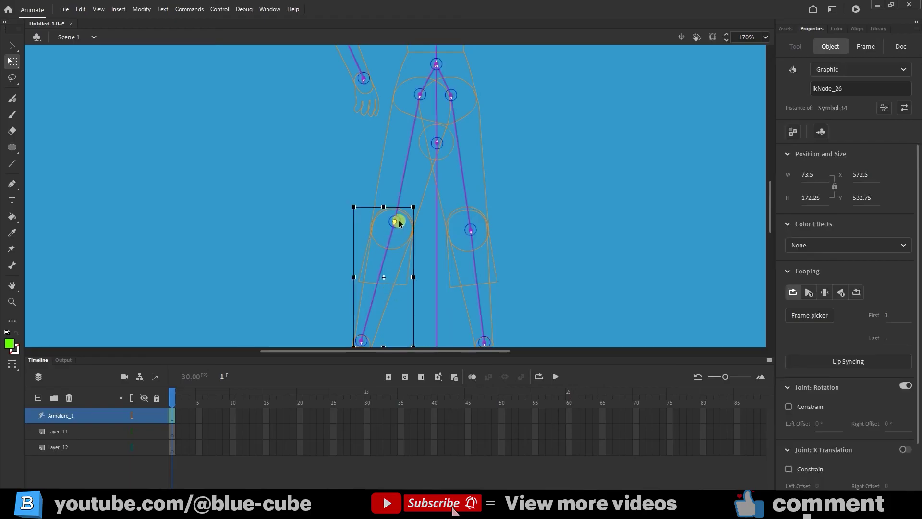
pyautogui.moveTo(398, 223); pyautogui.dragTo(396, 227)
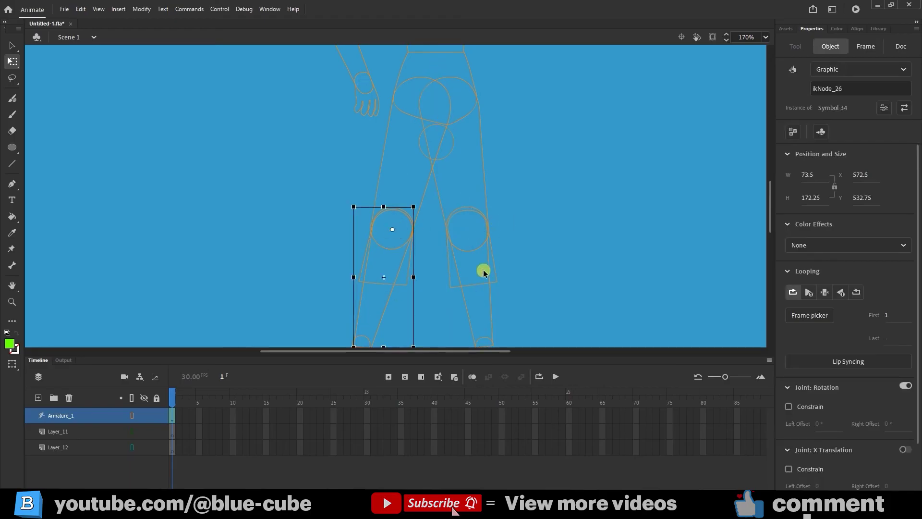
pyautogui.scroll(4, 480, 267)
pyautogui.click(351, 227)
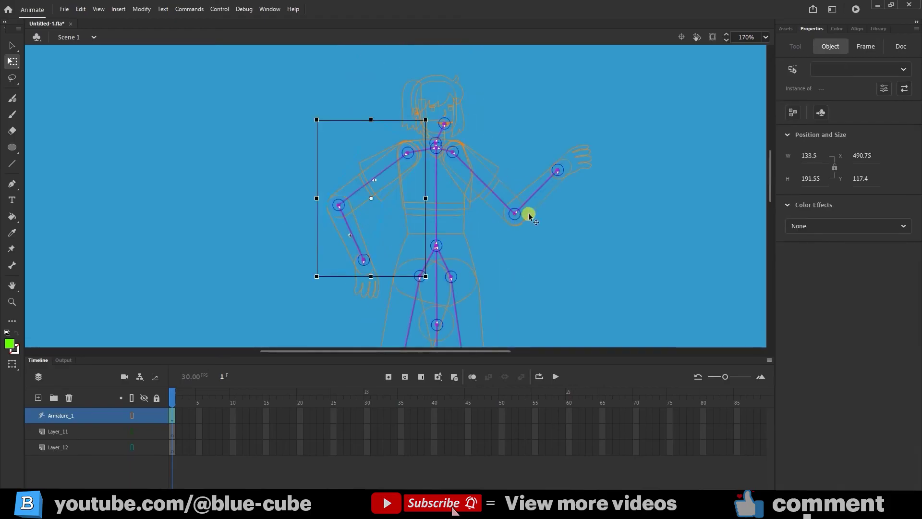
pyautogui.click(131, 398)
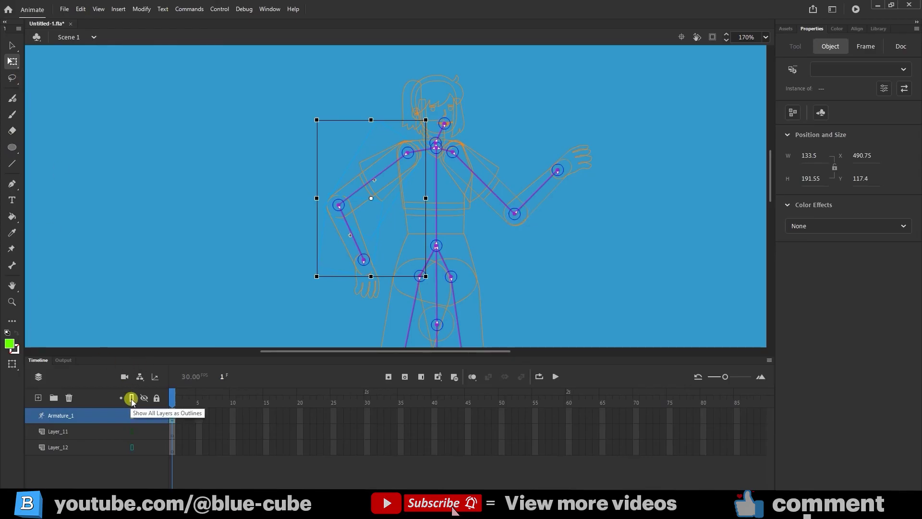
pyautogui.click(274, 246)
# Step: At 100%, drag the leg, root and arm joints, ending in a neutral standing pose
pyautogui.hotkey('ctrl', '1')
pyautogui.press('v')
pyautogui.moveTo(409, 245); pyautogui.dragTo(340, 309)
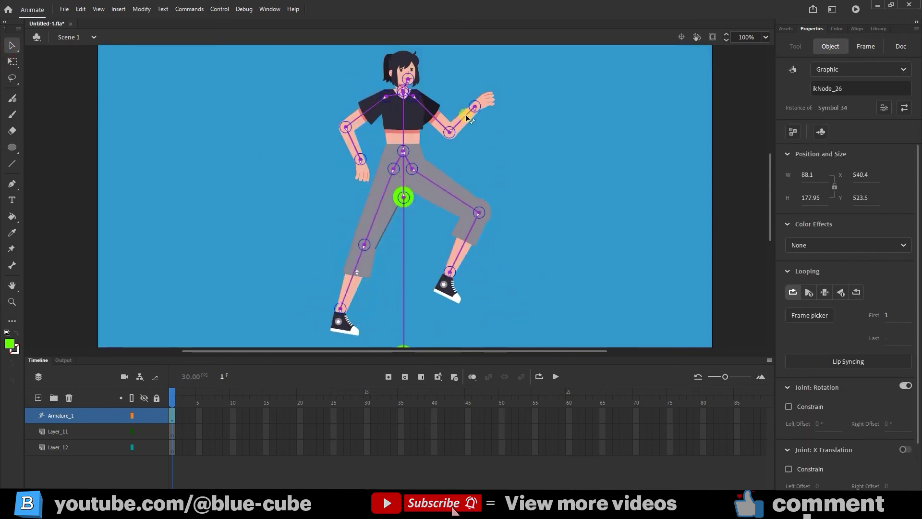
pyautogui.moveTo(465, 114); pyautogui.dragTo(511, 172)
pyautogui.scroll(-3, 439, 261)
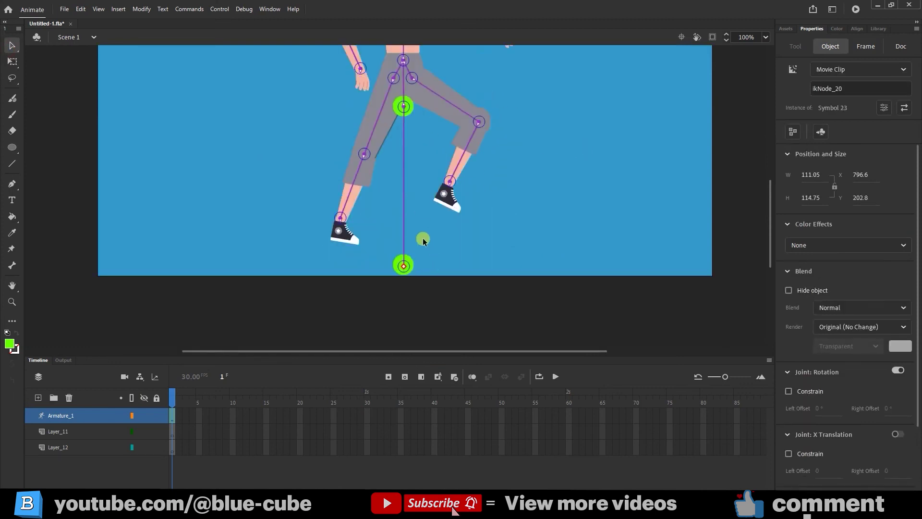
pyautogui.scroll(3, 423, 238)
pyautogui.scroll(-2, 411, 335)
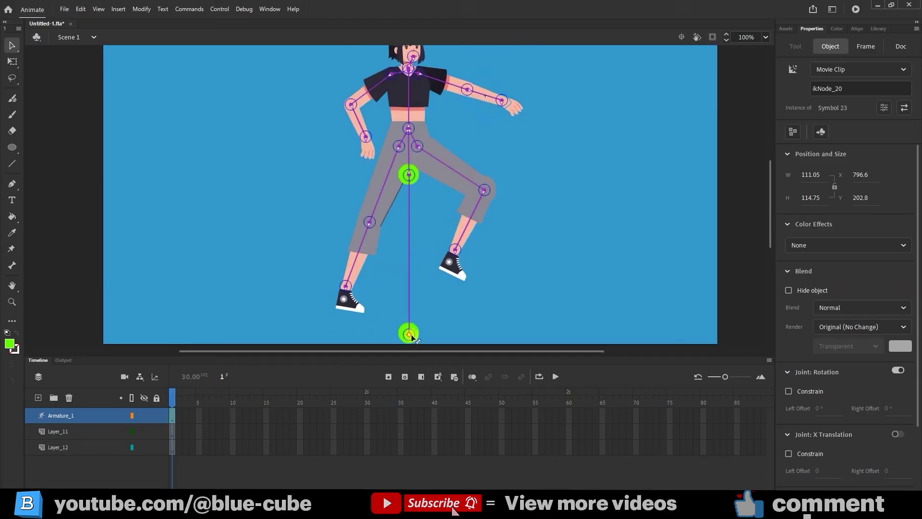
pyautogui.moveTo(411, 334); pyautogui.dragTo(442, 172)
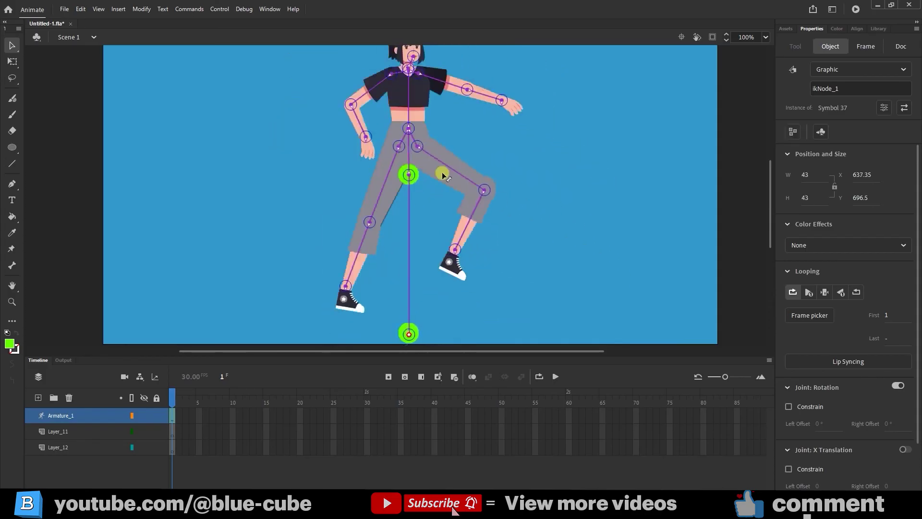
pyautogui.scroll(4, 418, 131)
pyautogui.moveTo(419, 131); pyautogui.dragTo(425, 120)
pyautogui.moveTo(485, 185); pyautogui.dragTo(521, 255)
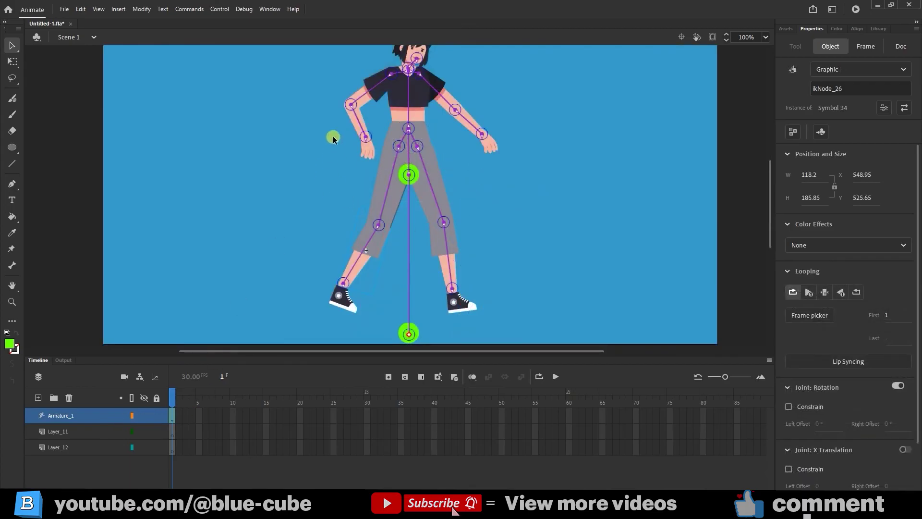
# Step: Give the green hip control an Alpha colour effect at 0%
pyautogui.click(60, 416)
pyautogui.press('q')
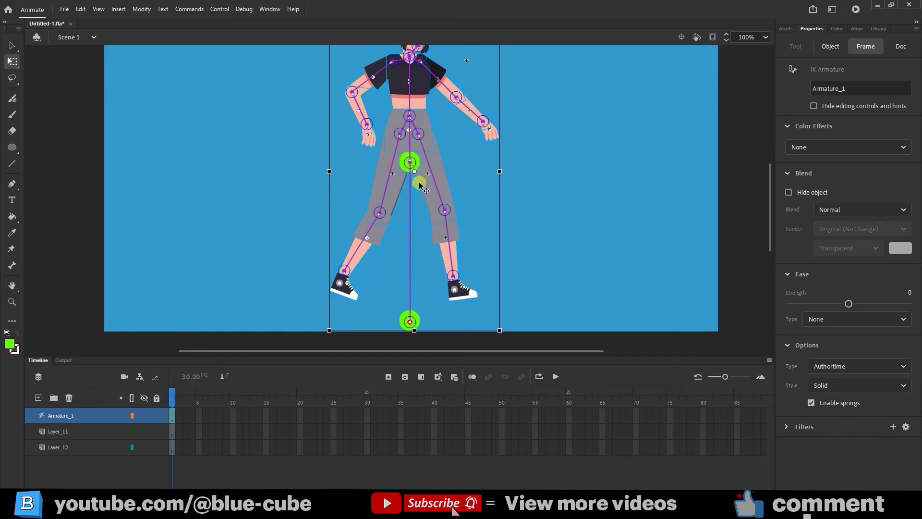
pyautogui.click(559, 165)
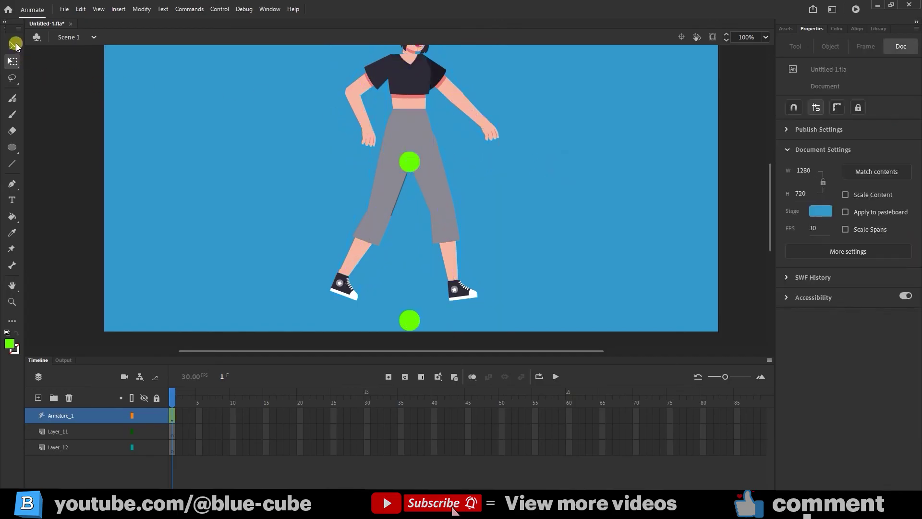
pyautogui.click(409, 166)
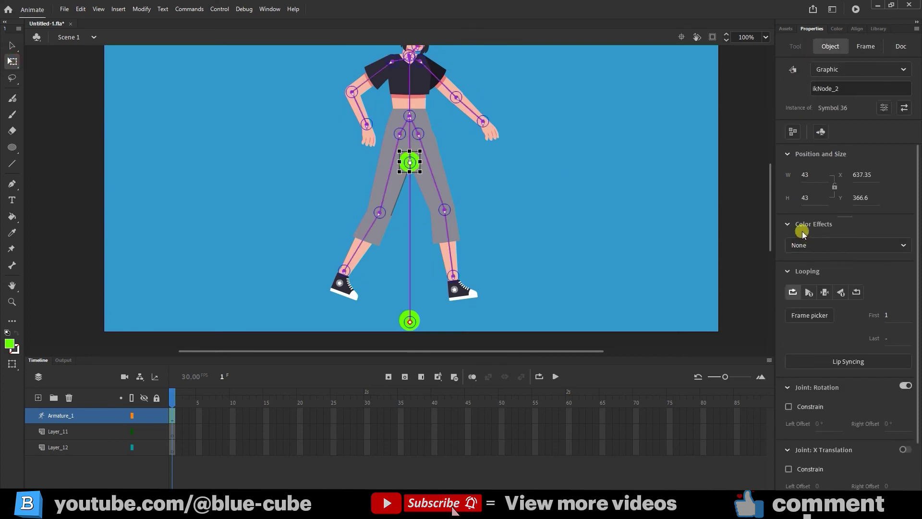
pyautogui.click(809, 245)
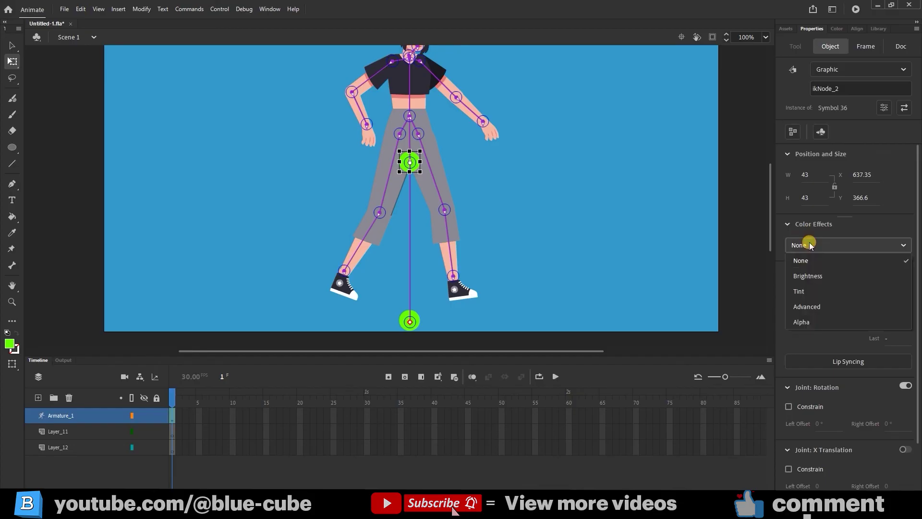
pyautogui.click(803, 322)
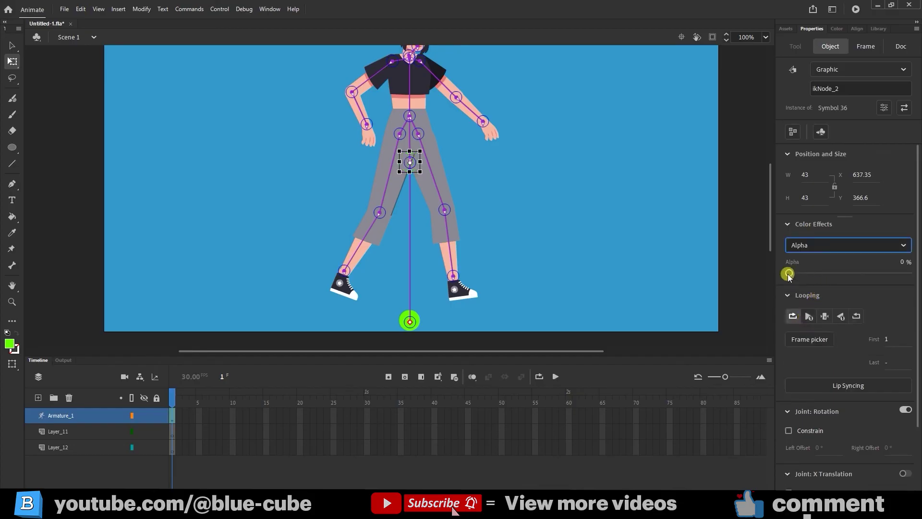
pyautogui.moveTo(788, 275); pyautogui.dragTo(801, 274)
pyautogui.moveTo(883, 278); pyautogui.dragTo(753, 273)
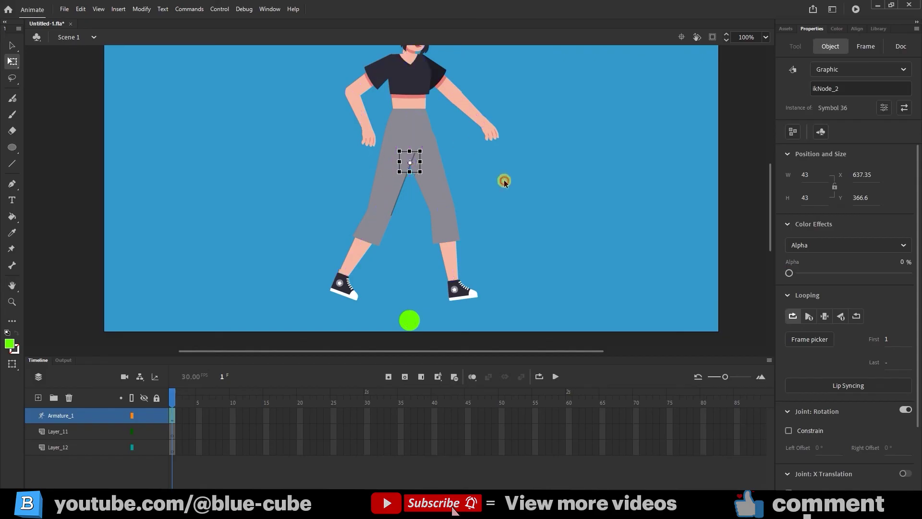
pyautogui.click(397, 310)
# Step: Make the green control below the feet fully transparent with the Alpha effect
pyautogui.click(12, 46)
pyautogui.click(423, 185)
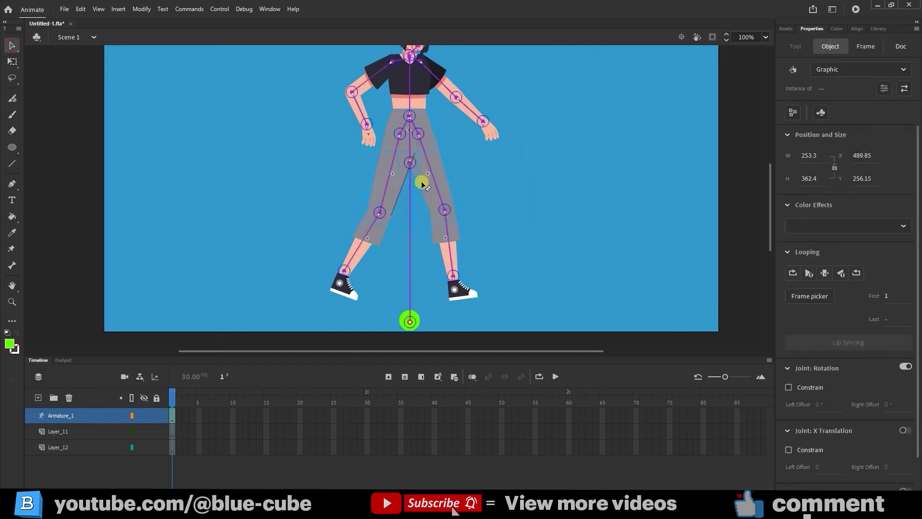
pyautogui.click(13, 62)
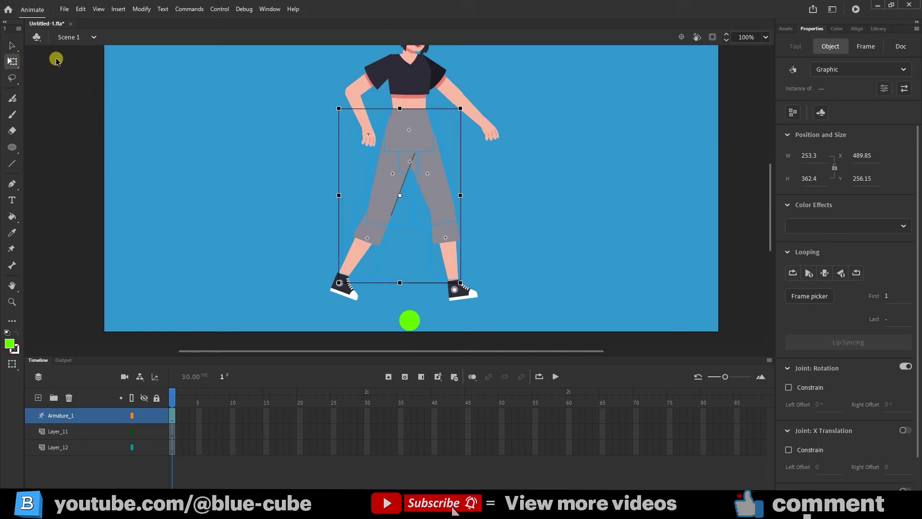
pyautogui.click(411, 323)
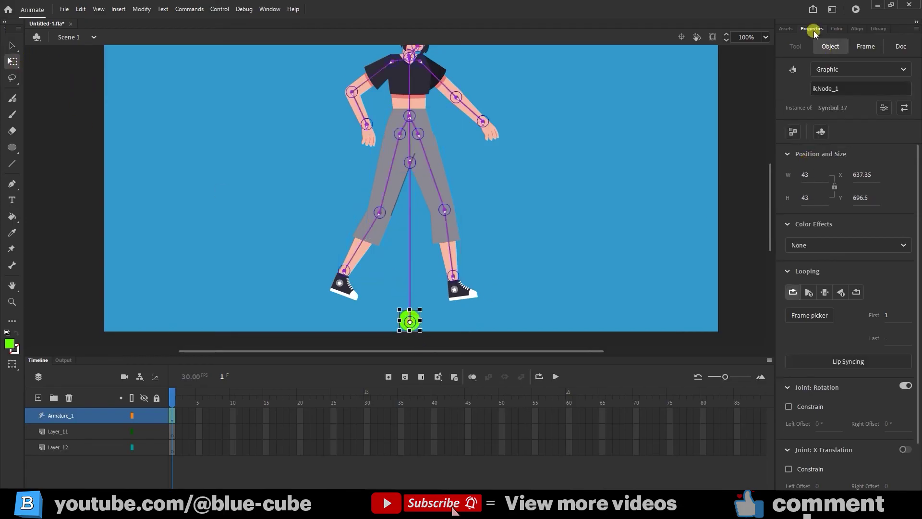
pyautogui.click(816, 245)
pyautogui.click(805, 307)
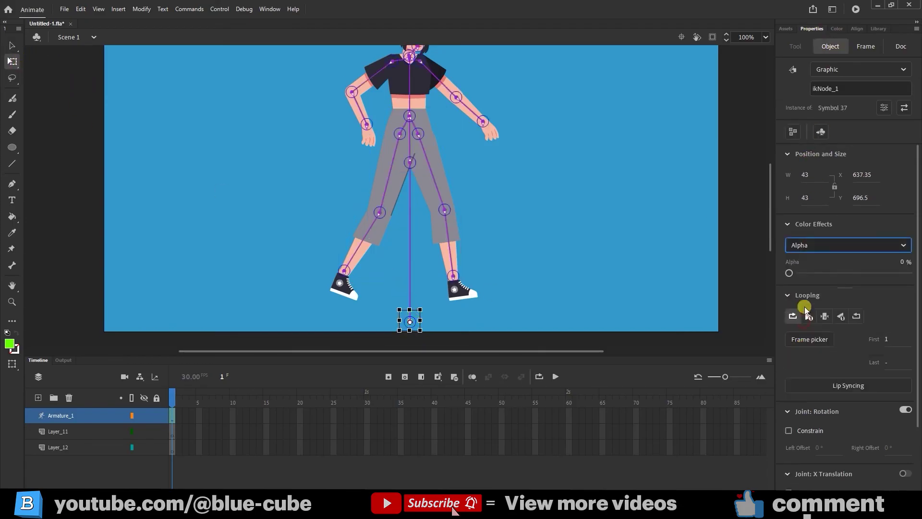
pyautogui.click(685, 258)
# Step: Insert a pose at frame 30 on the armature layer
pyautogui.press('v')
pyautogui.click(402, 121)
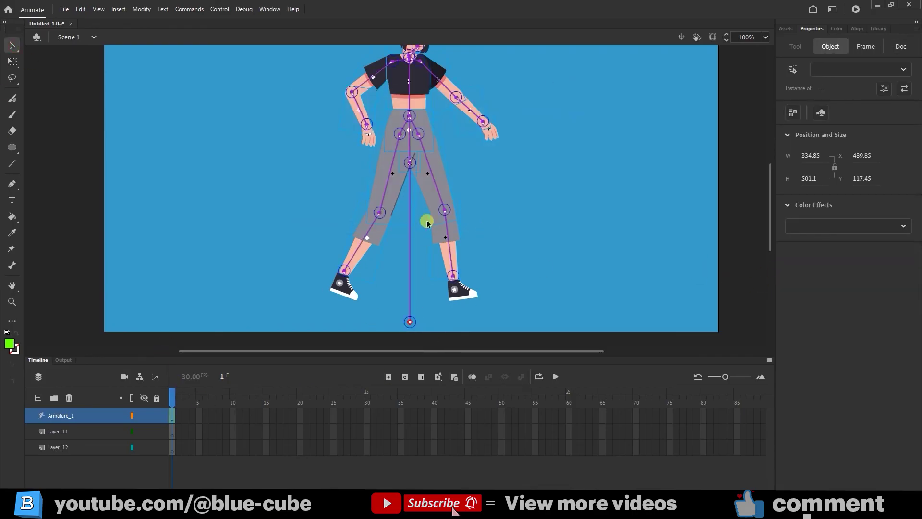
pyautogui.moveTo(477, 291); pyautogui.dragTo(475, 307)
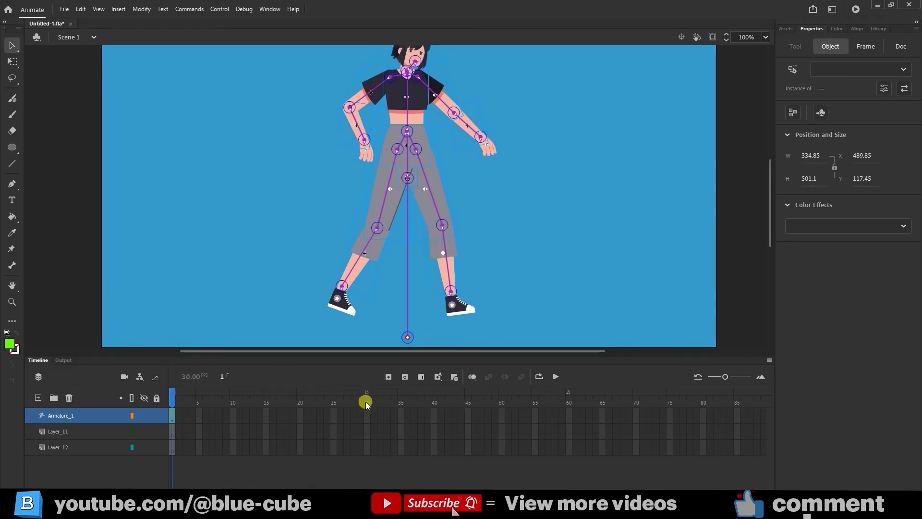
pyautogui.click(367, 416)
pyautogui.press('F6')
pyautogui.moveTo(419, 200); pyautogui.dragTo(411, 244)
# Step: Lift the girl for the jump, raise both arms and stretch the legs into a split
pyautogui.press('q')
pyautogui.click(389, 230)
pyautogui.press('v')
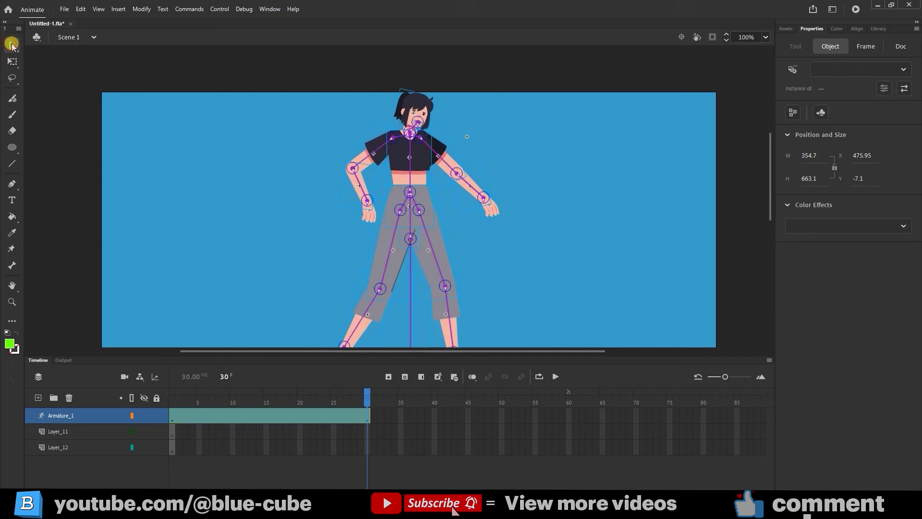
pyautogui.moveTo(479, 185); pyautogui.dragTo(502, 141)
pyautogui.moveTo(361, 188); pyautogui.dragTo(448, 129)
pyautogui.moveTo(509, 141); pyautogui.dragTo(479, 105)
pyautogui.moveTo(439, 261); pyautogui.dragTo(481, 214)
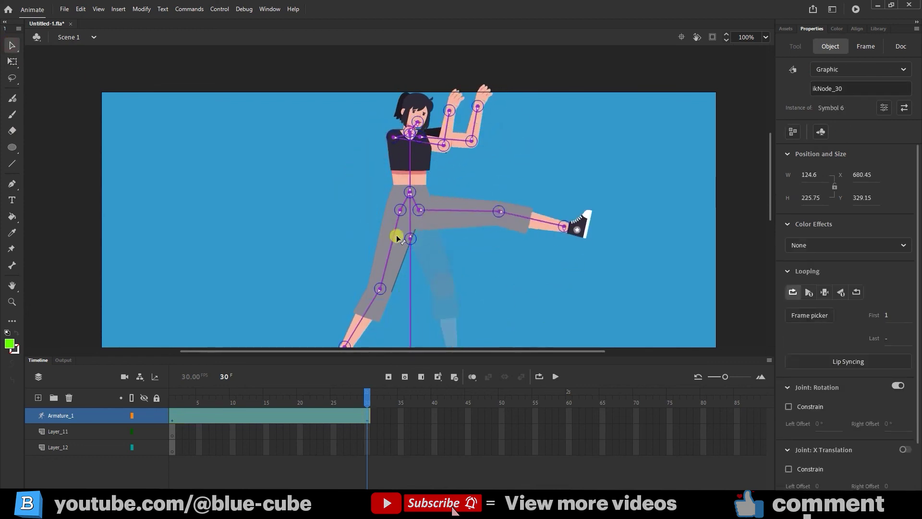
pyautogui.moveTo(396, 233); pyautogui.dragTo(346, 216)
pyautogui.scroll(-3, 450, 278)
# Step: Zoom out to 50% and scrub from frame 1 to 30 to preview the motion
pyautogui.click(172, 416)
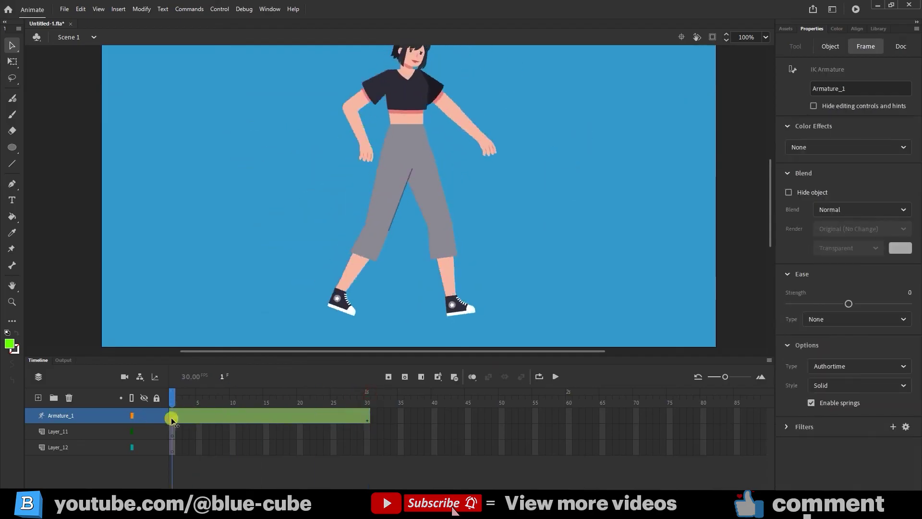
pyautogui.click(765, 37)
pyautogui.click(775, 111)
pyautogui.moveTo(215, 402); pyautogui.dragTo(410, 402)
# Step: Copy the standing pose from frame 1 and paste it at frame 60
pyautogui.click(171, 415)
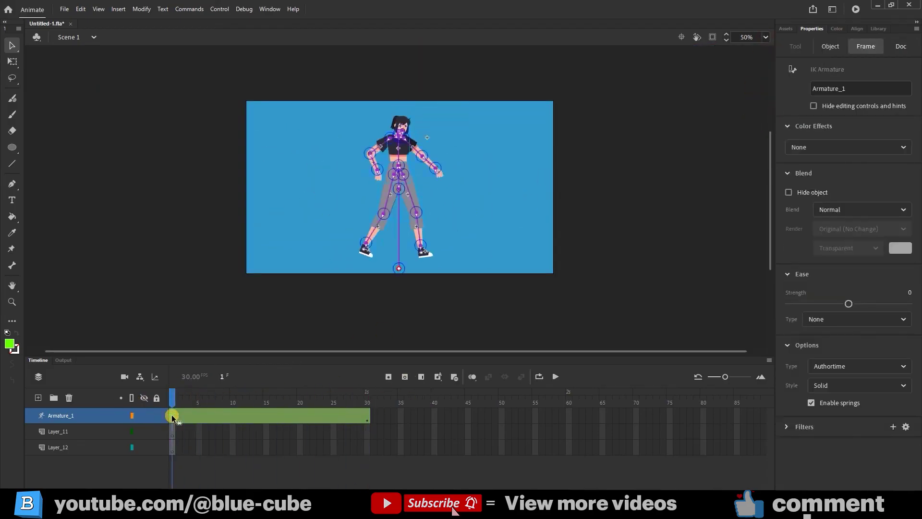
pyautogui.rightClick(172, 414)
pyautogui.click(202, 398)
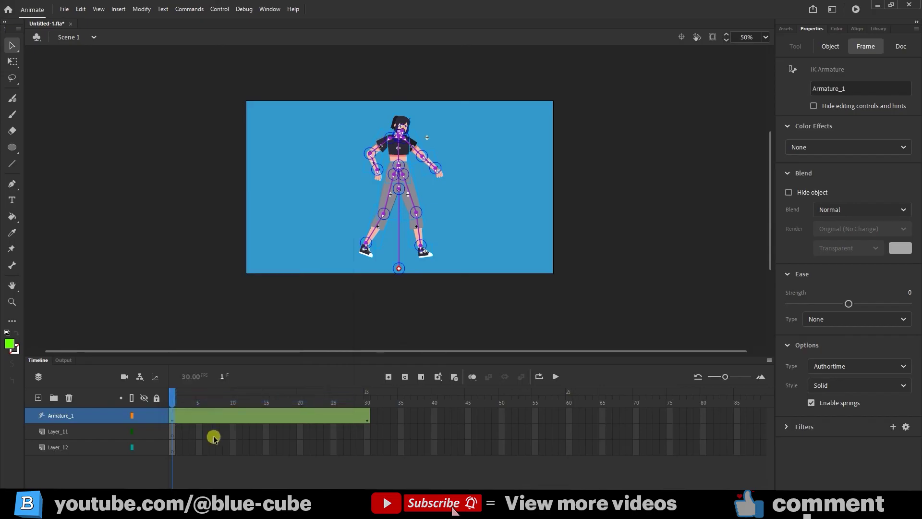
pyautogui.click(571, 419)
pyautogui.click(388, 377)
pyautogui.rightClick(568, 416)
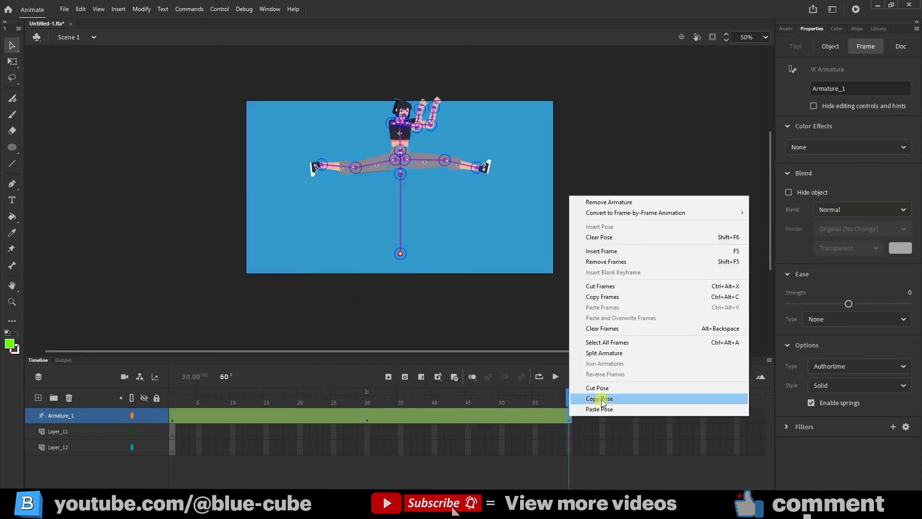
pyautogui.click(599, 409)
# Step: Play the frames 1–60 jump animation with looping enabled, then stop playback
pyautogui.click(455, 376)
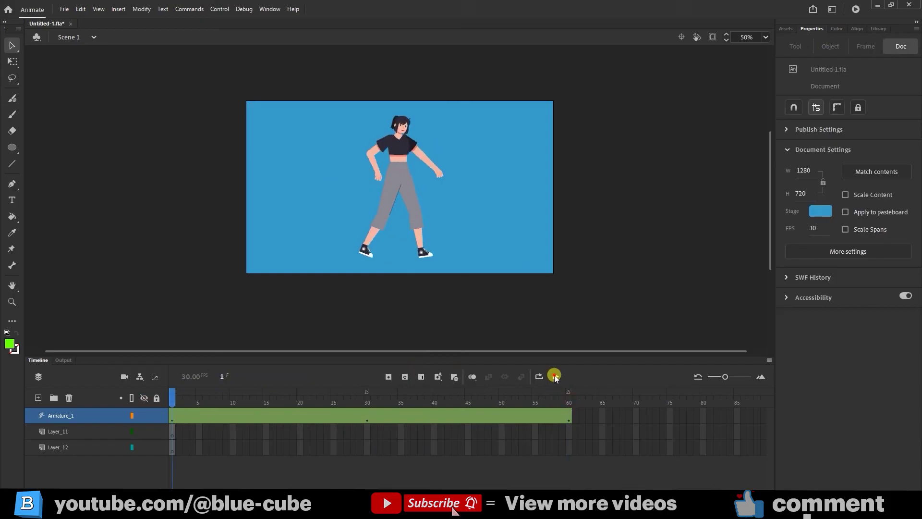
pyautogui.click(554, 377)
pyautogui.click(555, 376)
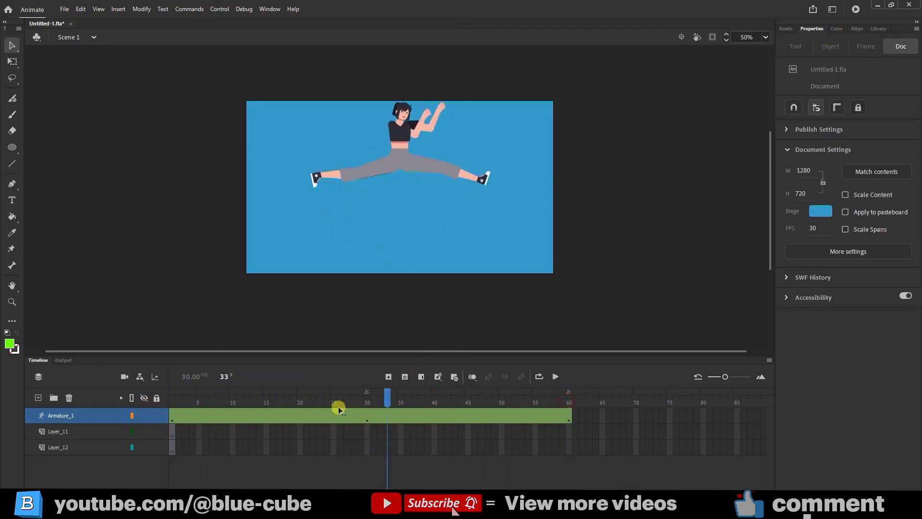
pyautogui.click(539, 376)
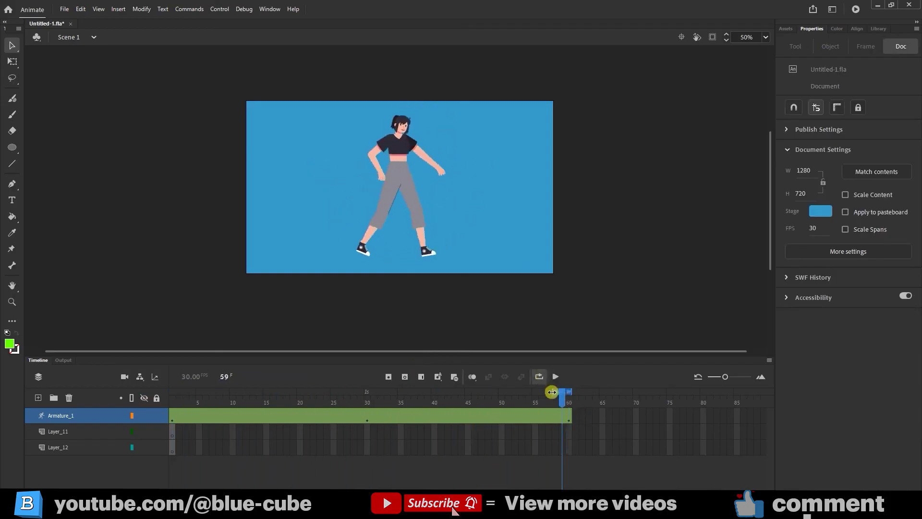
pyautogui.click(555, 377)
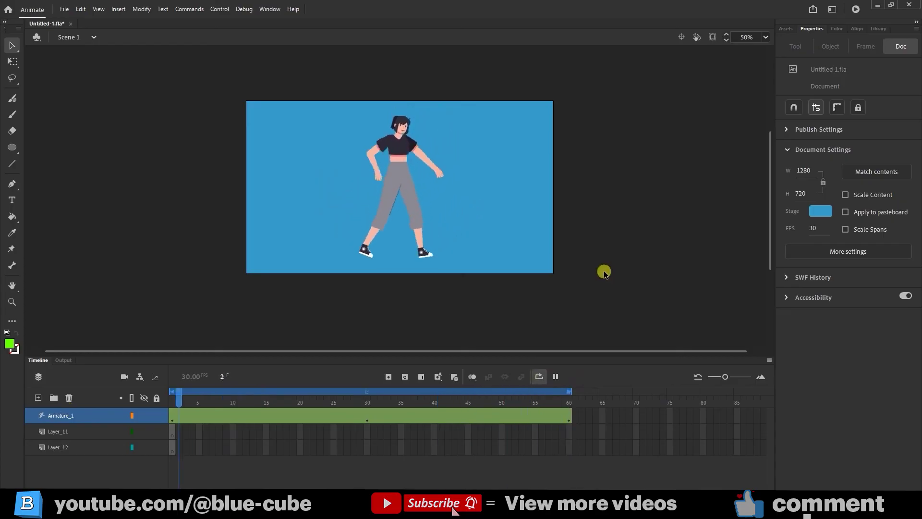
pyautogui.click(307, 414)
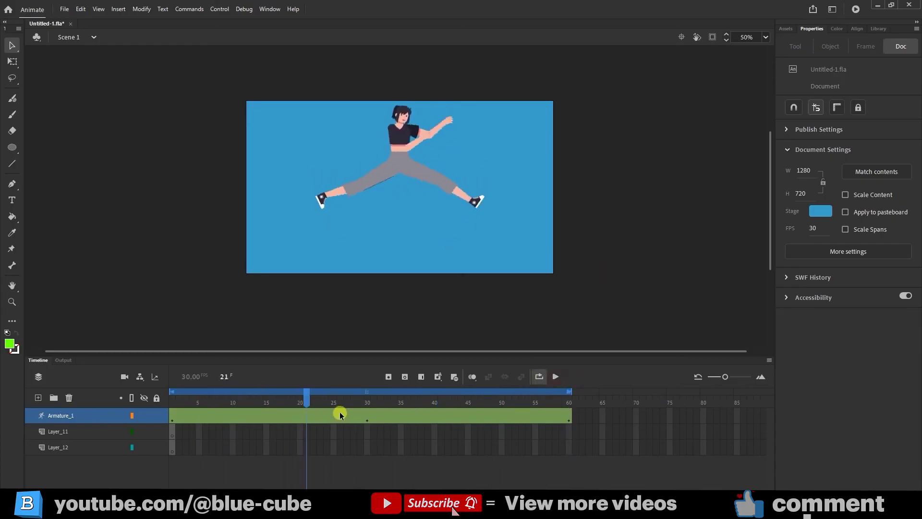